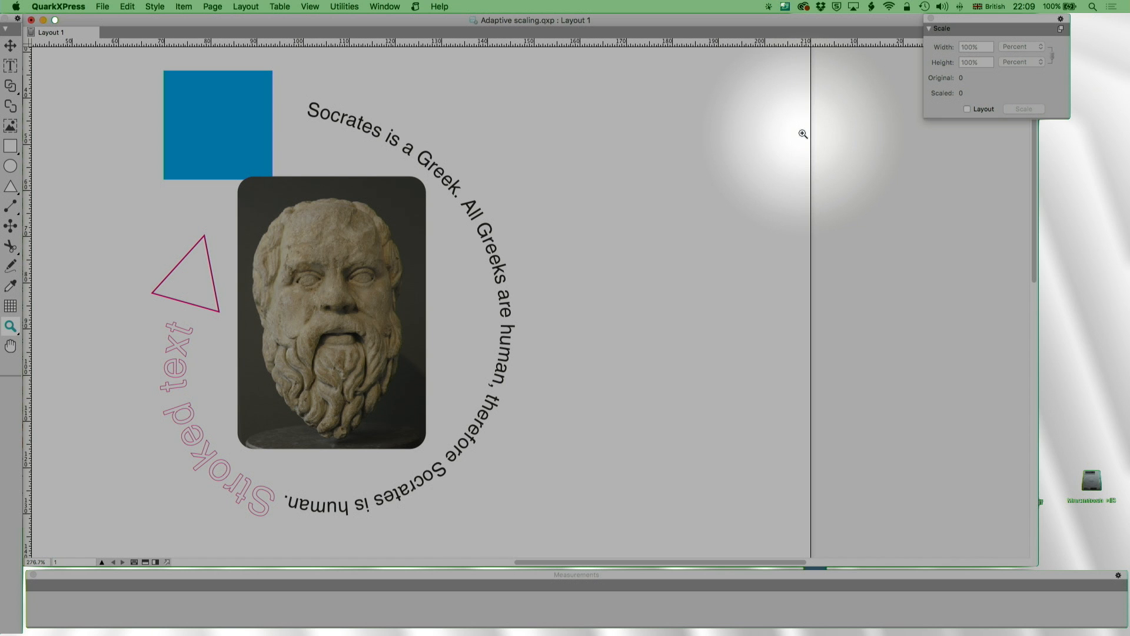
- Hide the Scale palette, show it again and place it over the empty area beside the artwork
drag(981, 22, 968, 22)
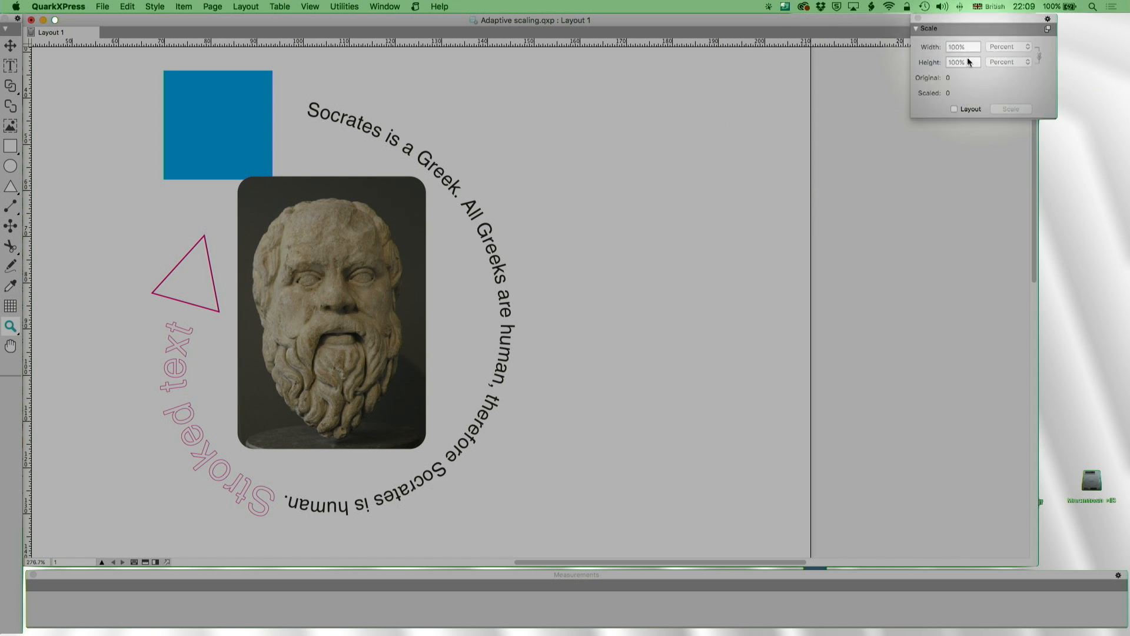
click(390, 6)
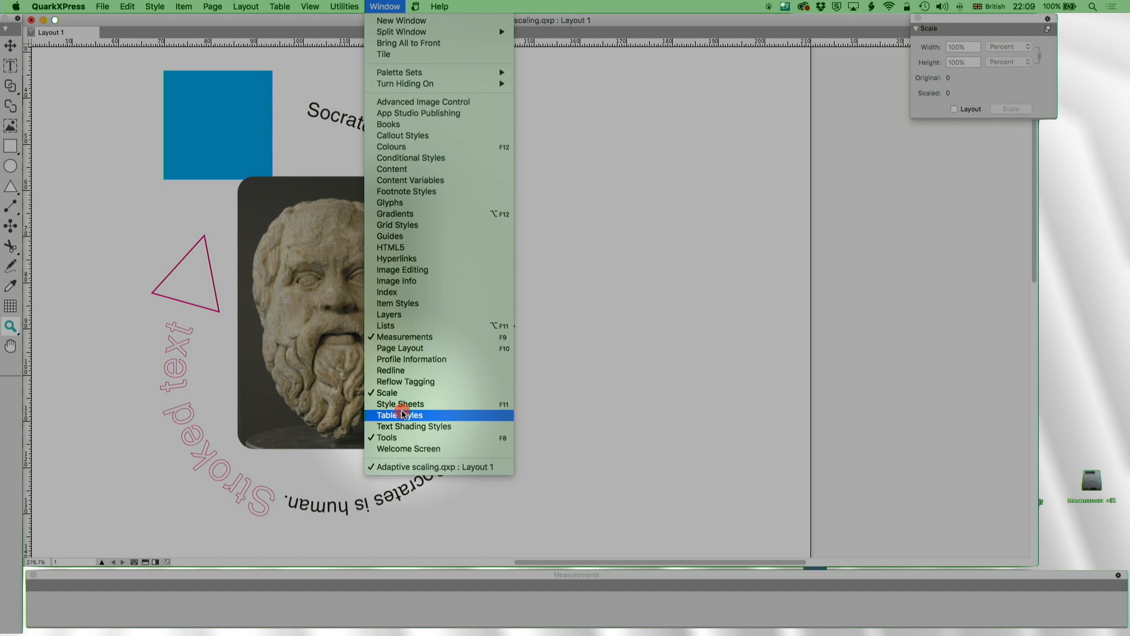
click(398, 393)
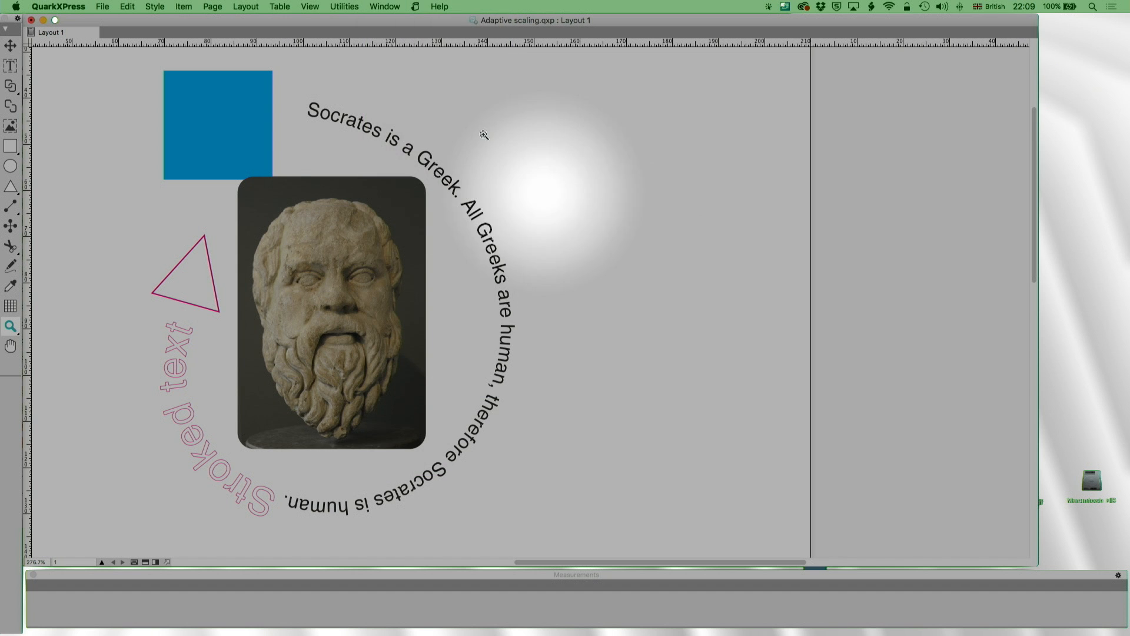
click(385, 6)
click(439, 392)
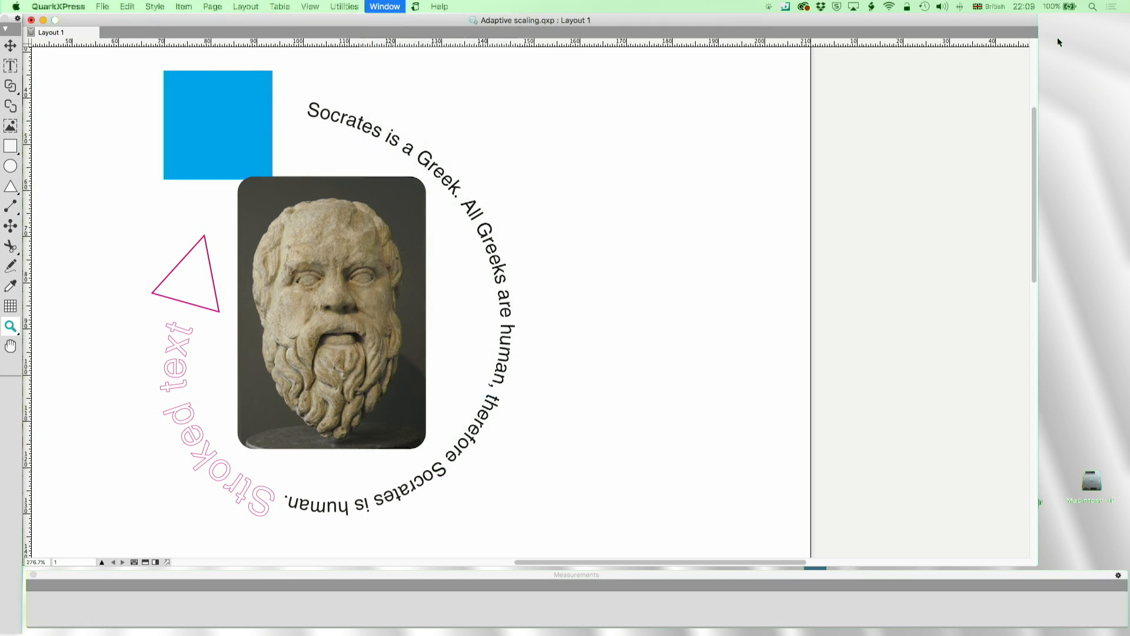
drag(414, 229, 831, 86)
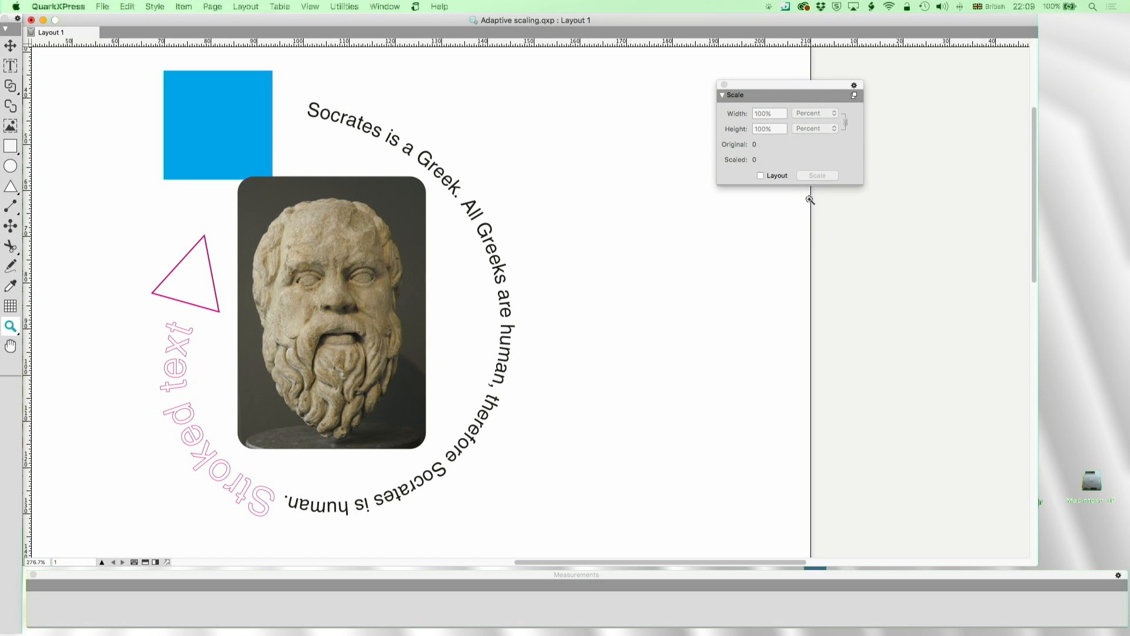
- Select all items on the page and scale them proportionally to 110%
click(10, 46)
key(super+a)
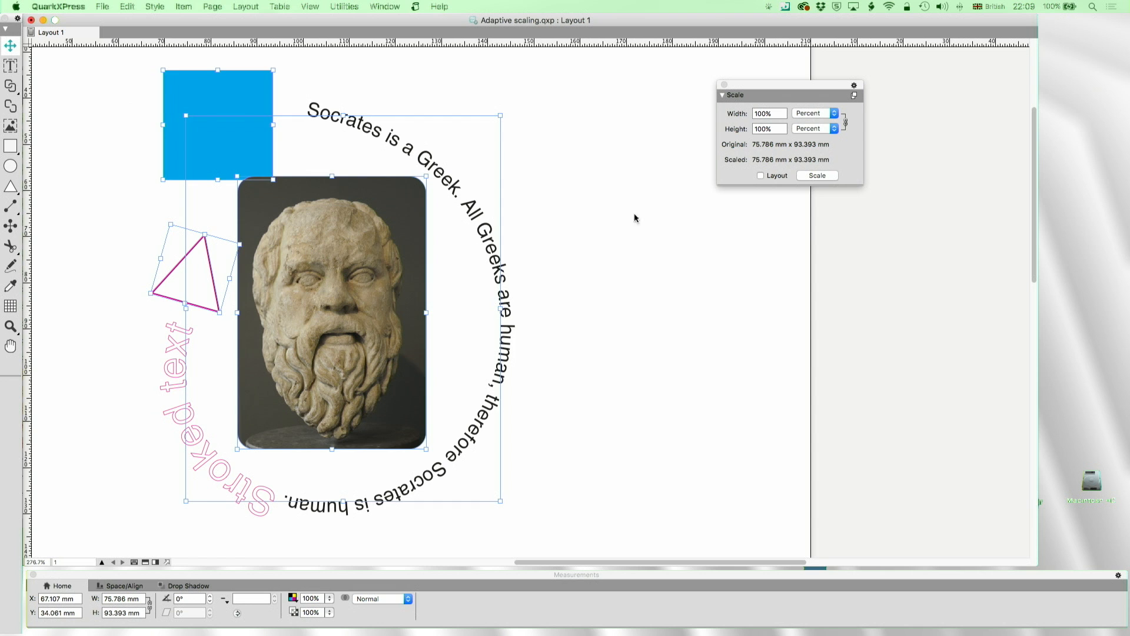
click(742, 115)
text(1)
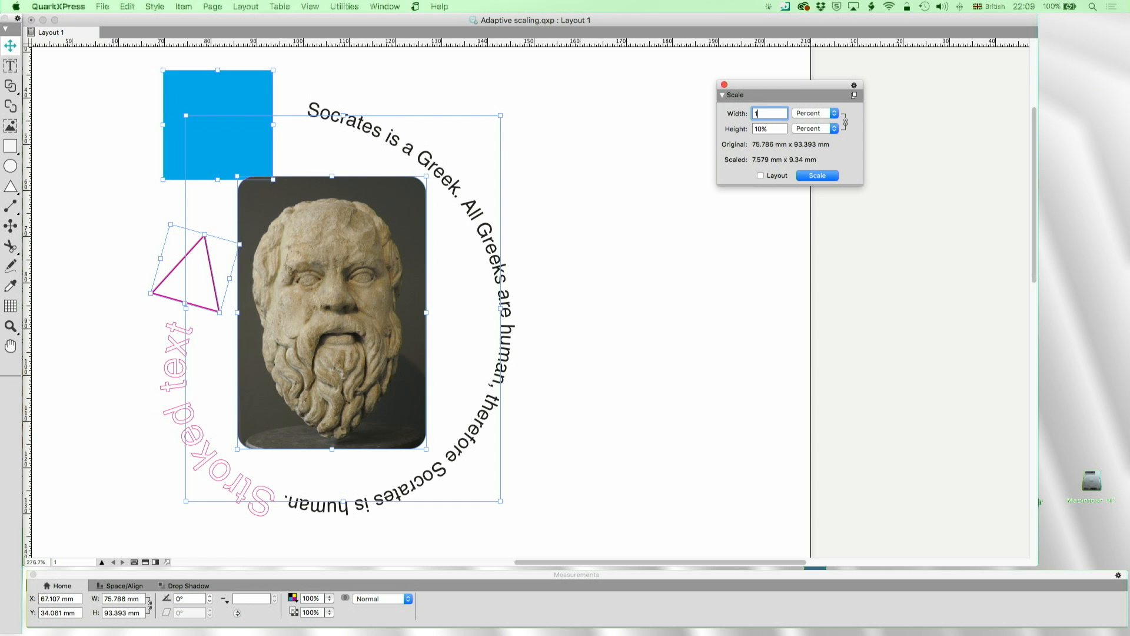
text(010)
click(812, 176)
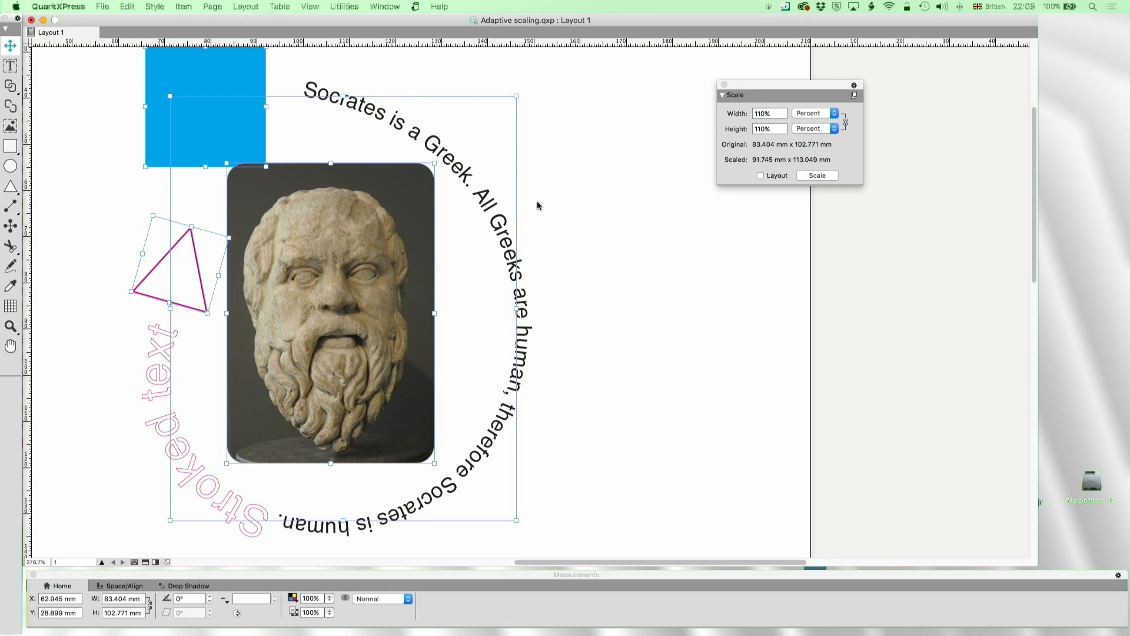
- Scale the selected items proportionally to 90%
drag(775, 115, 724, 113)
text(90)
click(815, 176)
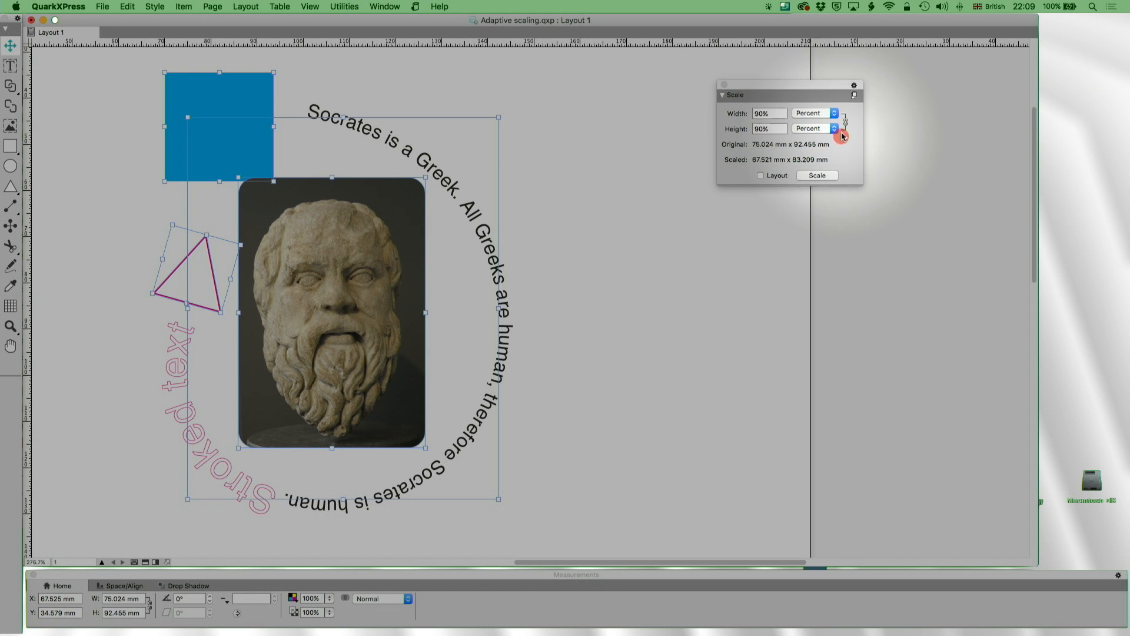
- Switch both the width and height scaling values from percent to units
click(822, 113)
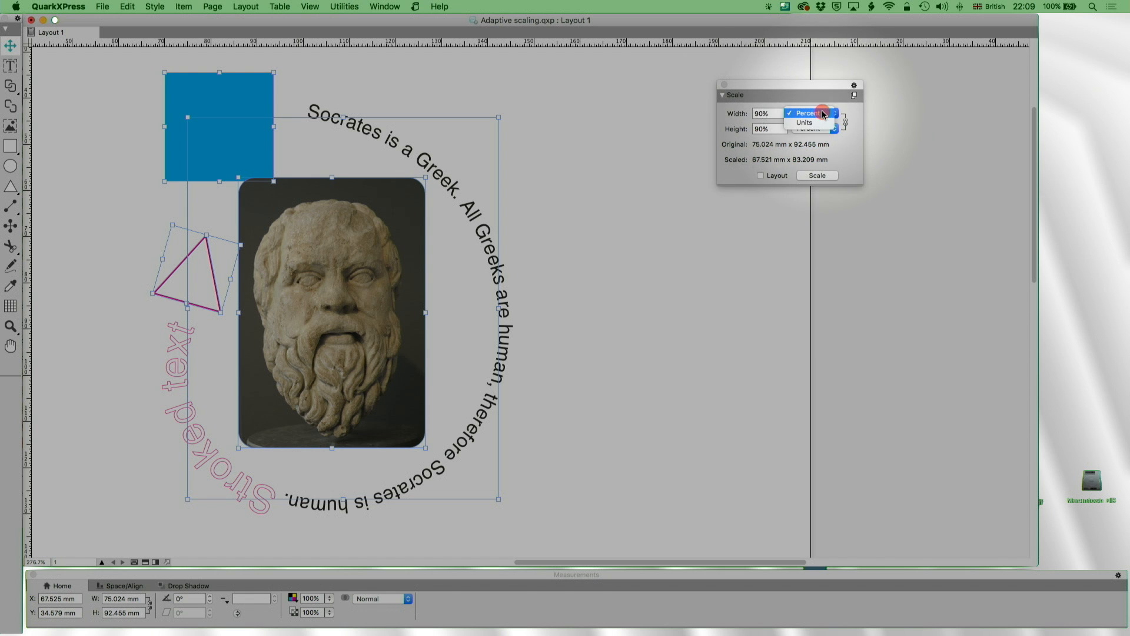
click(804, 122)
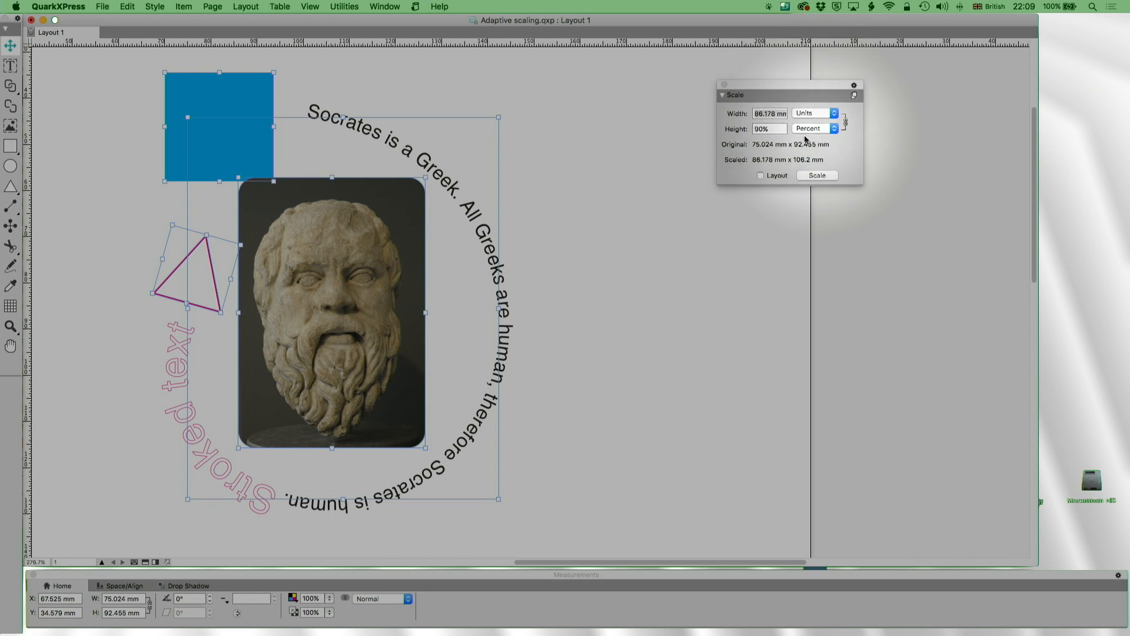
click(823, 128)
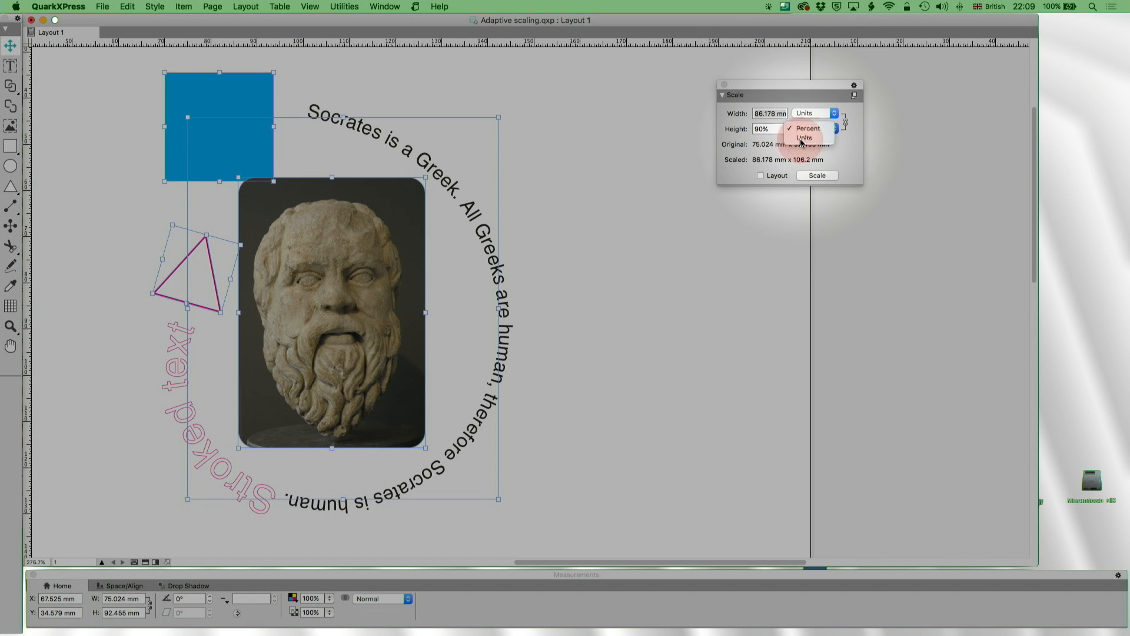
click(804, 138)
- Set the scaling height to 100 mm and apply the scaling to the selected items twice
click(764, 115)
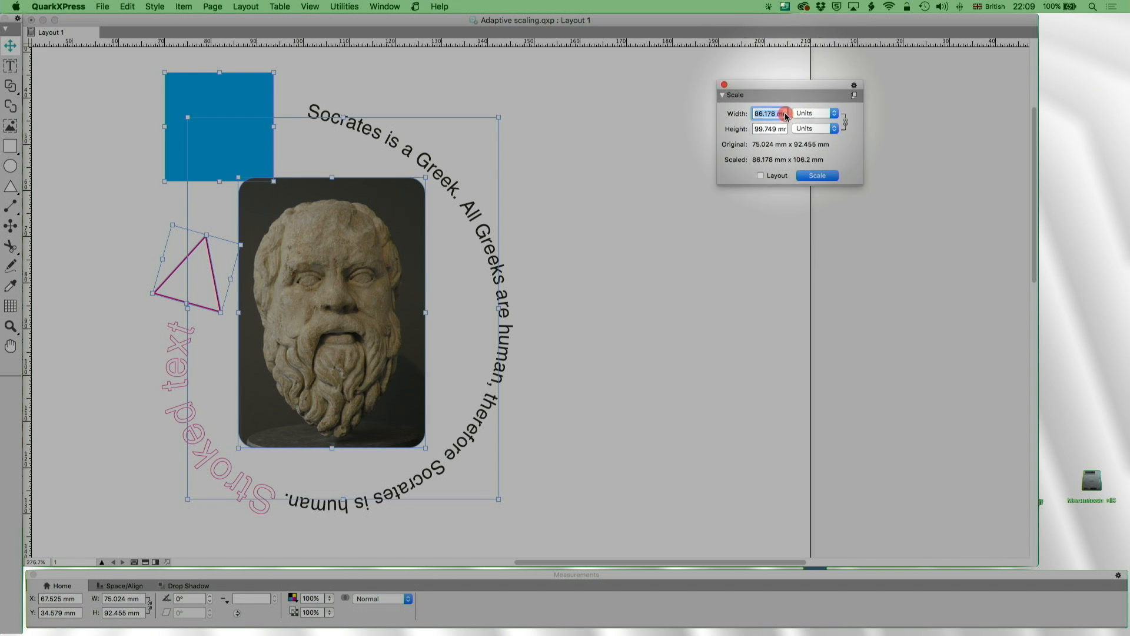
triple_click(754, 129)
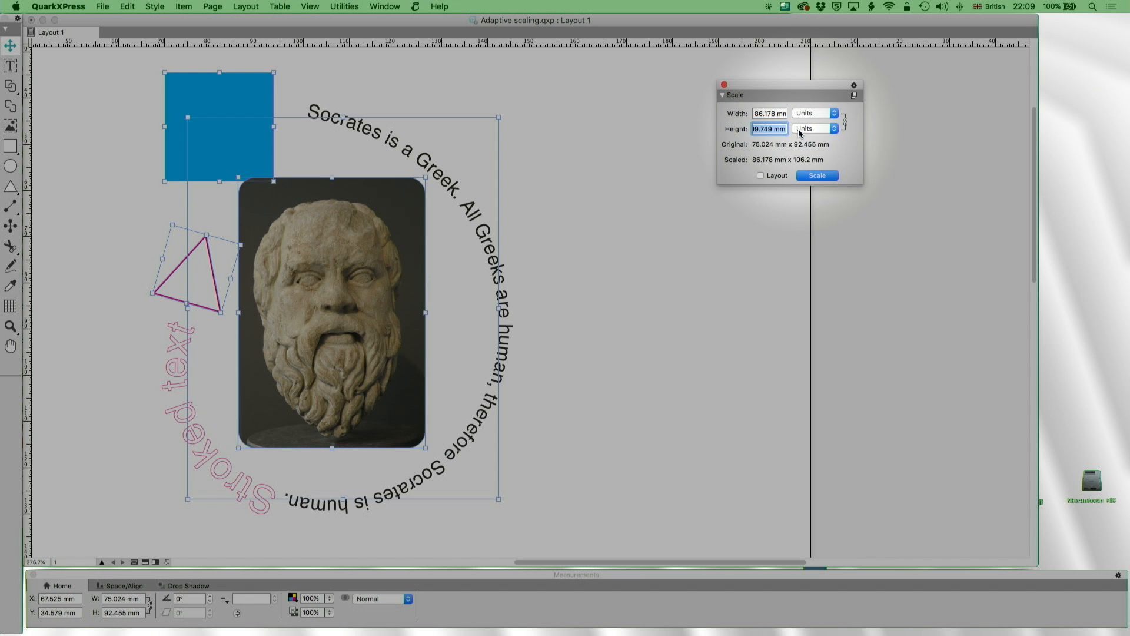
text(100)
click(817, 175)
click(816, 176)
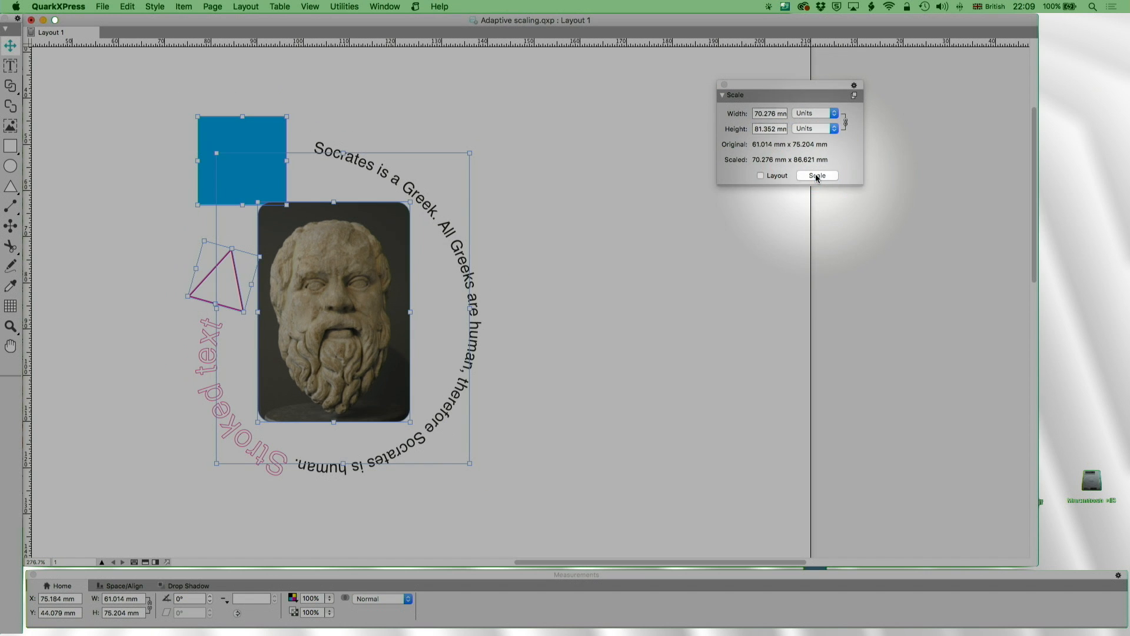
- Enter 100 mm as the scaling height again and apply it once to the selected items
triple_click(768, 132)
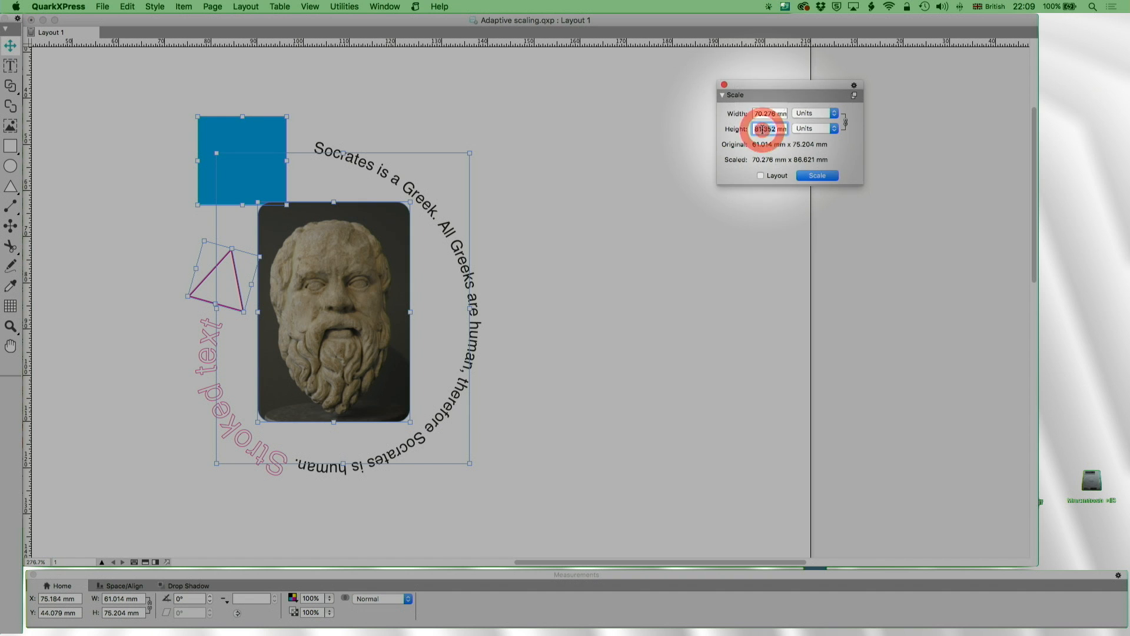
key(super+c)
text(100)
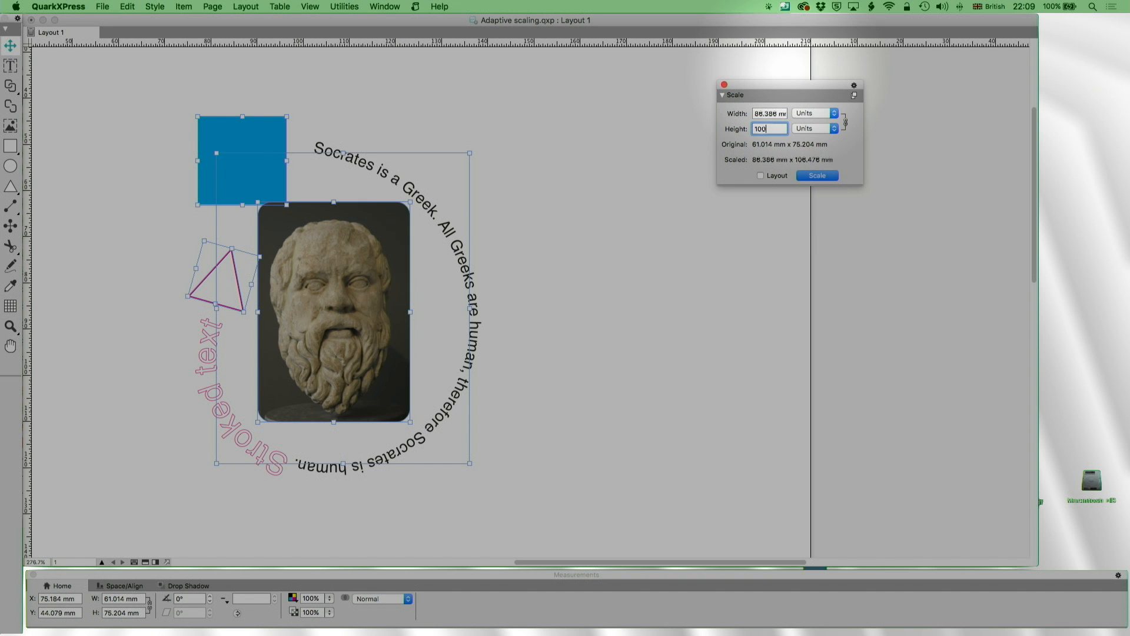
key(Return)
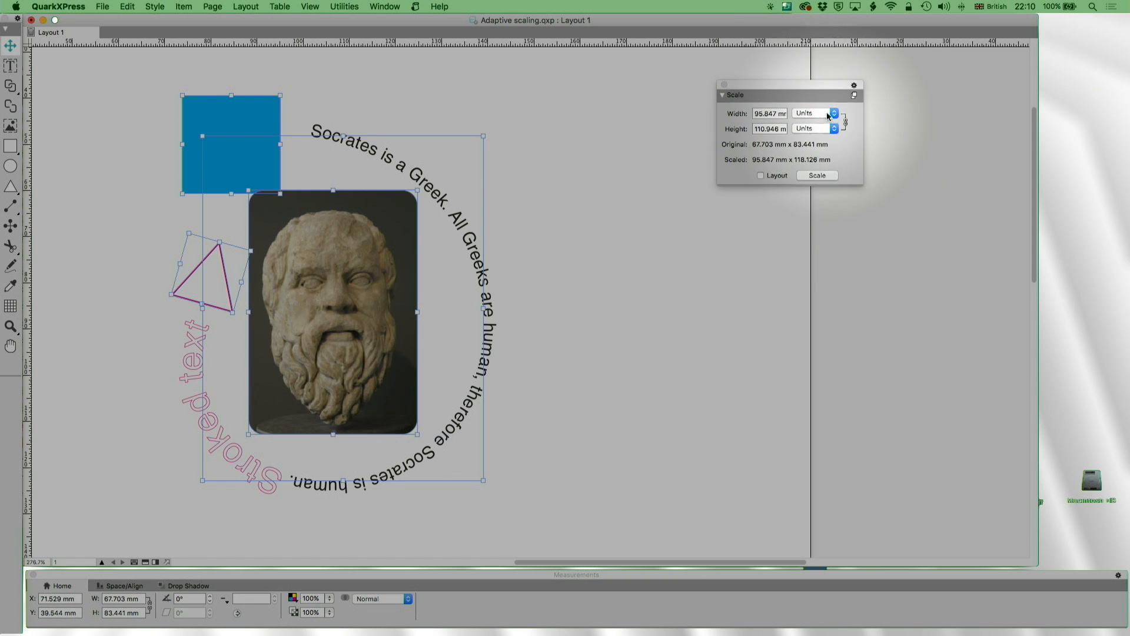
- Apply Increase Size once and Decrease Size once to the selected items
click(854, 97)
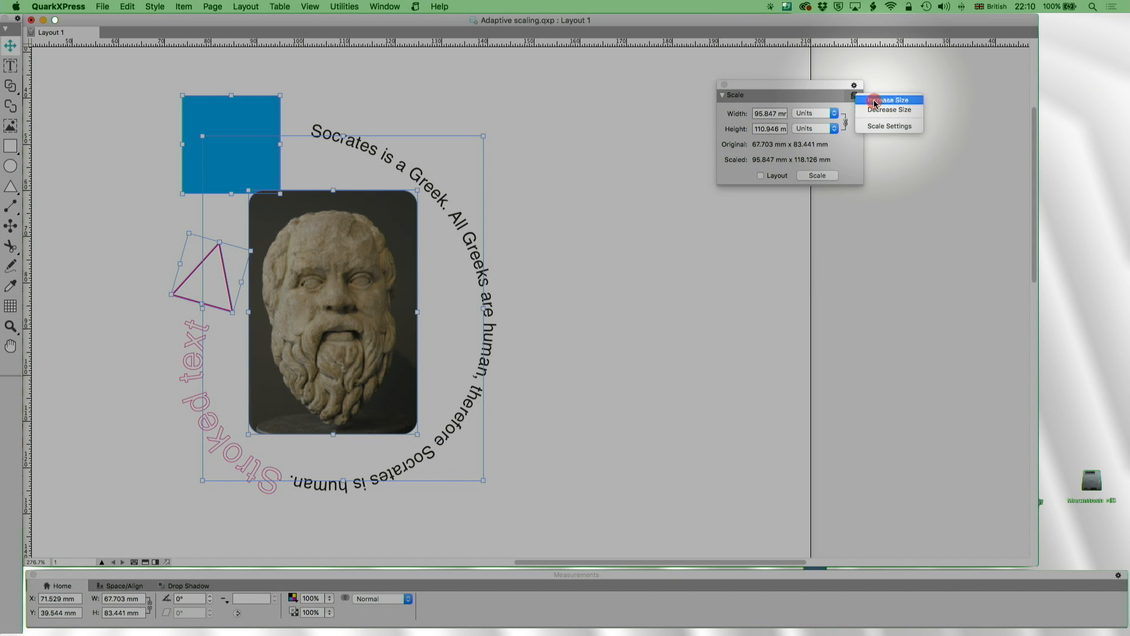
click(874, 101)
click(853, 96)
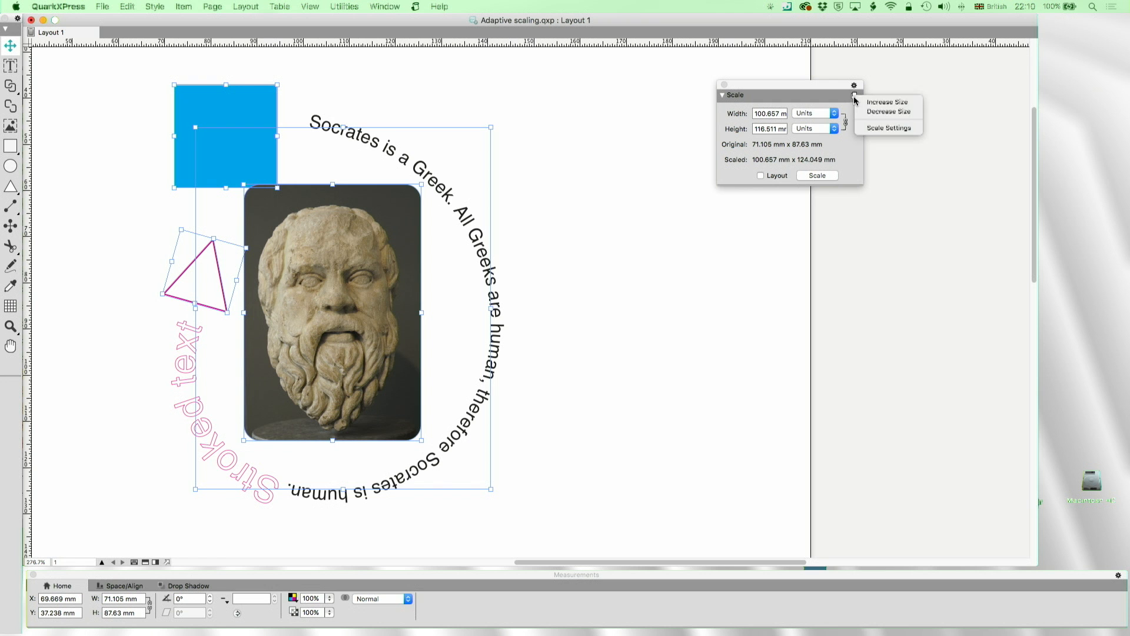
click(877, 110)
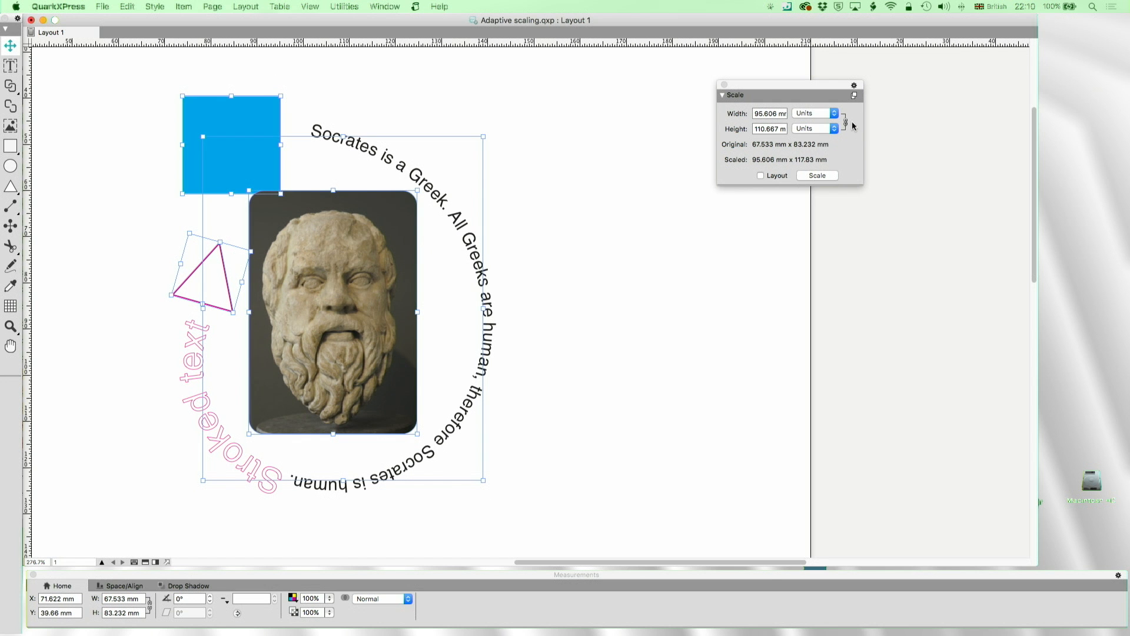
- Examine the general Adaptive Scaling settings of the Scale palette and close them without changes
click(853, 96)
click(865, 131)
drag(673, 109, 748, 63)
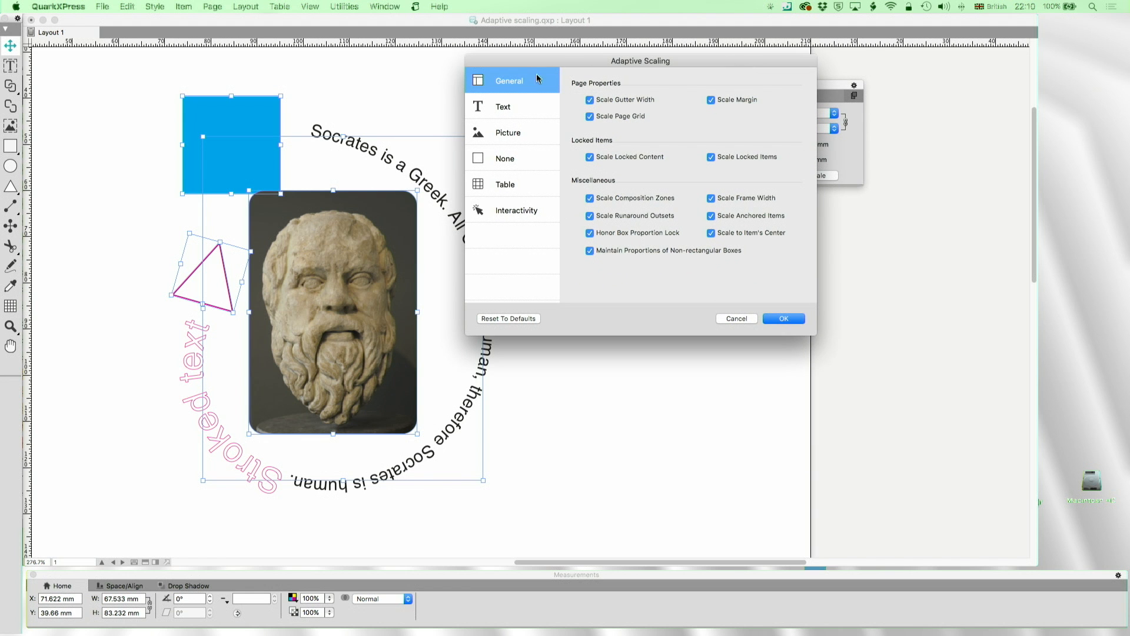
click(736, 318)
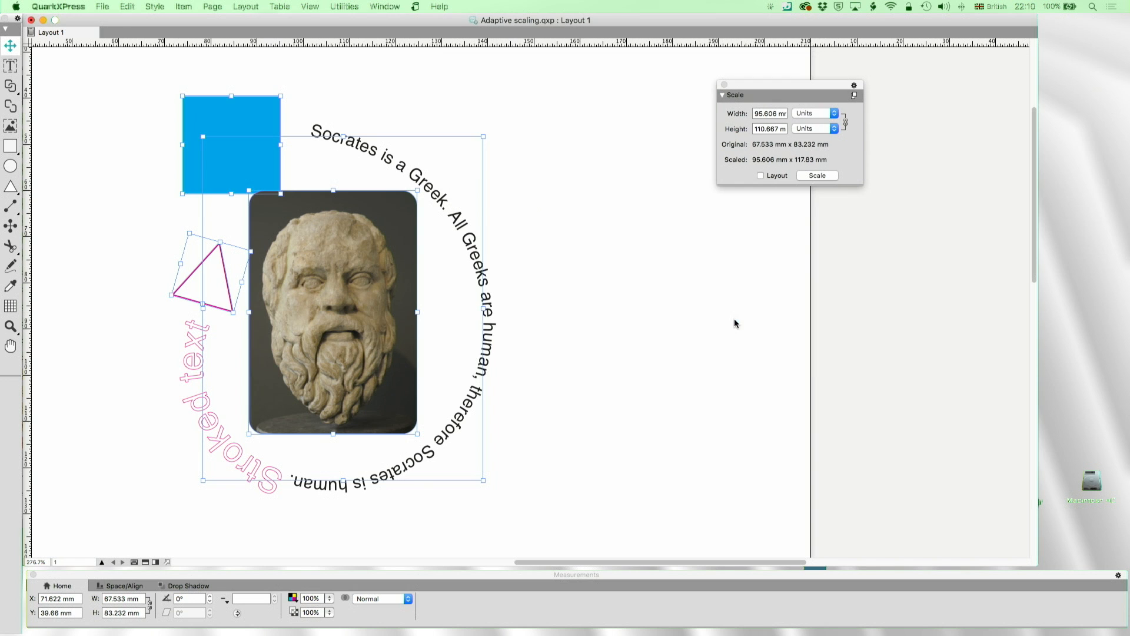
- Examine the Adaptive Scaling options for text, pictures, no-content boxes, tables and interactivity offered when duplicating Layout 1, then cancel the duplication
right_click(57, 38)
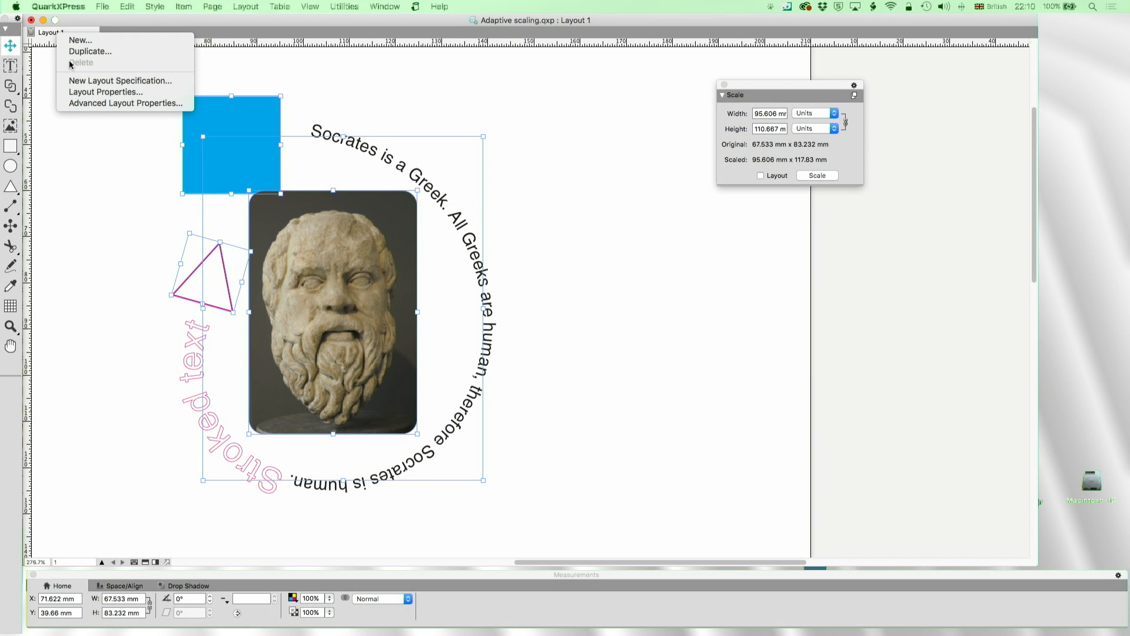
click(70, 55)
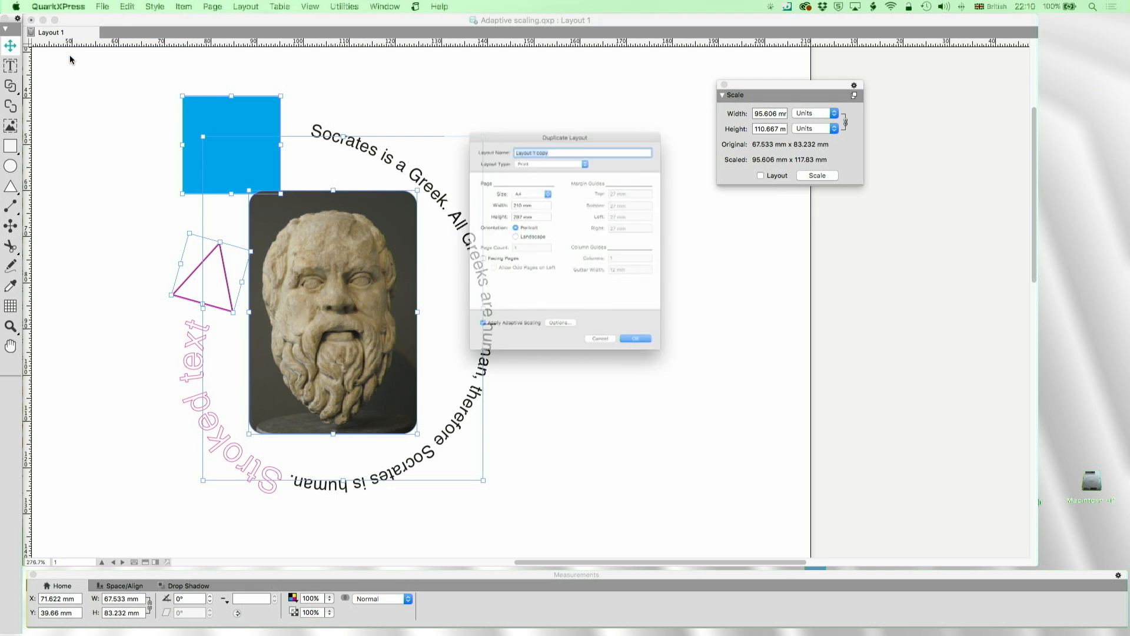
click(552, 350)
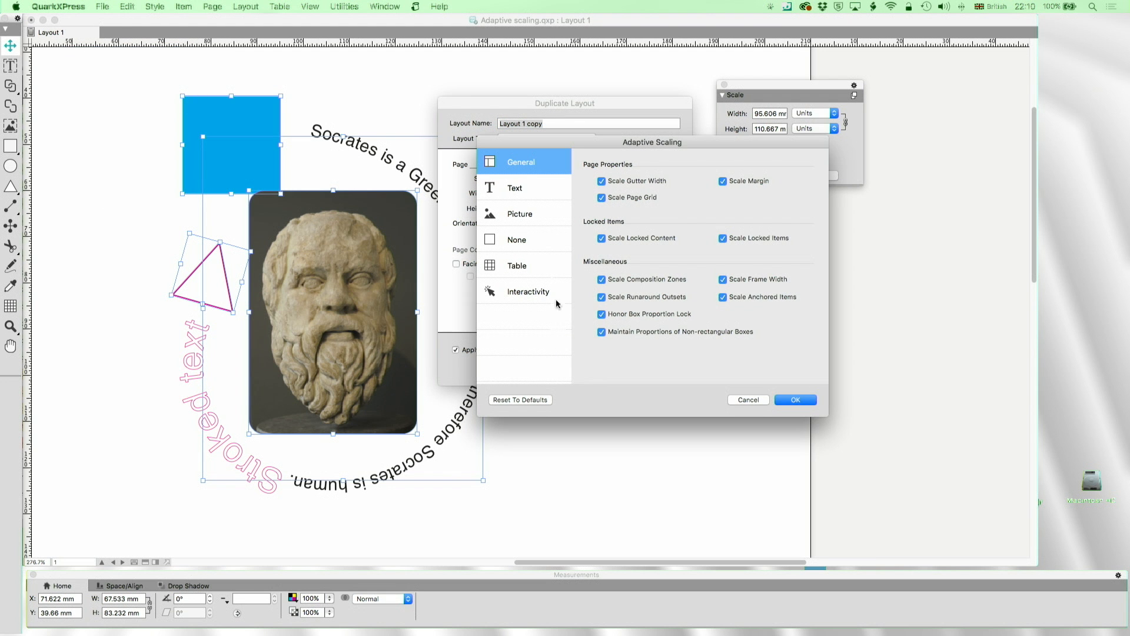
click(516, 189)
click(520, 214)
click(518, 265)
click(526, 291)
click(520, 266)
click(518, 239)
click(519, 215)
click(516, 188)
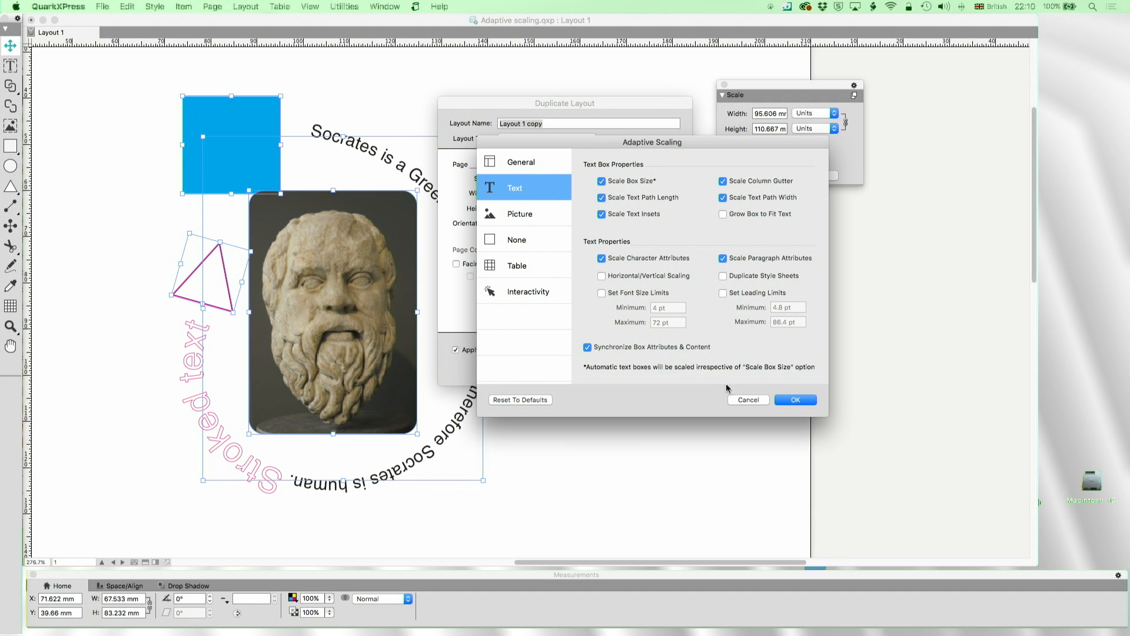
click(741, 400)
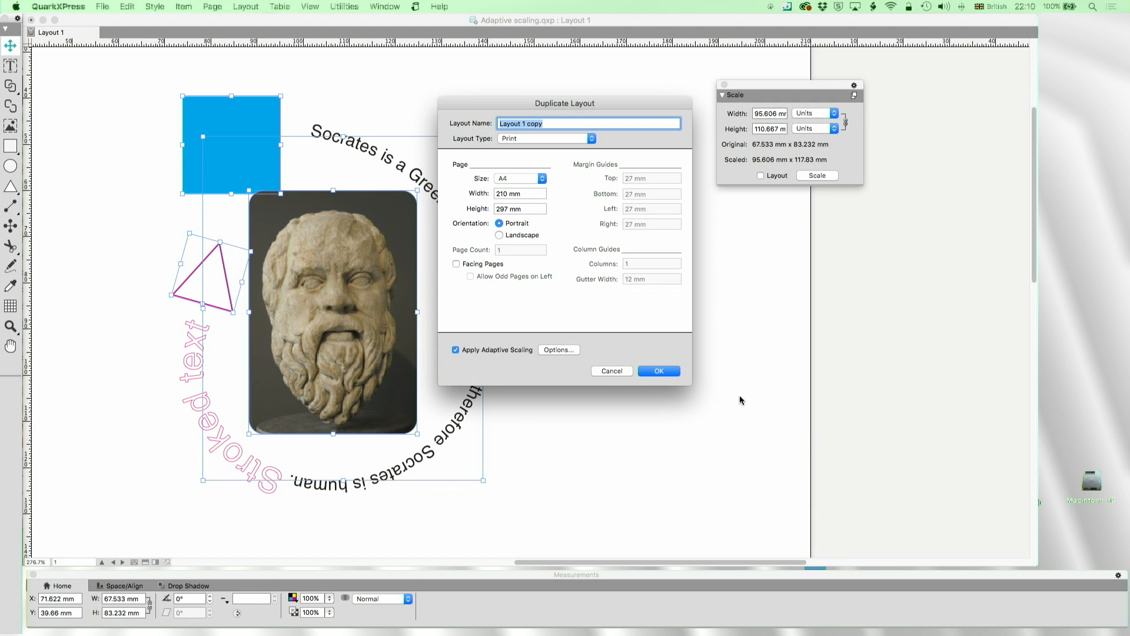
click(618, 371)
- Check the Scale palette's general Adaptive Scaling settings again, including Scale to Item's Center, and dismiss them
click(854, 96)
click(883, 130)
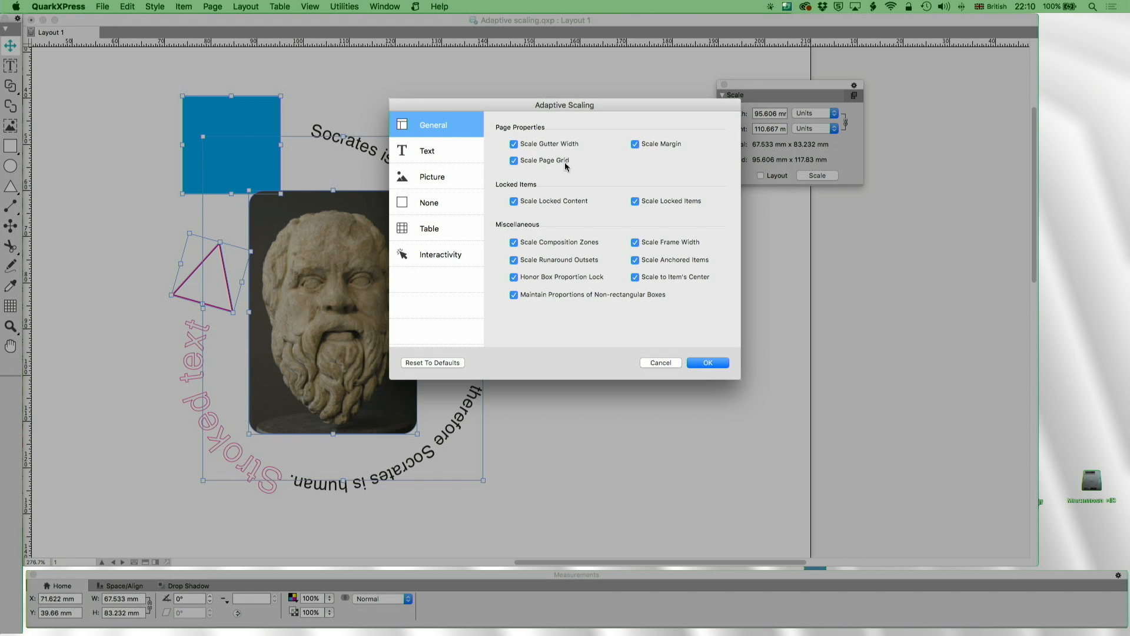
click(660, 362)
- View the Layout Properties of Layout 1, including the Apply Adaptive Scaling option, and dismiss them unchanged
right_click(58, 34)
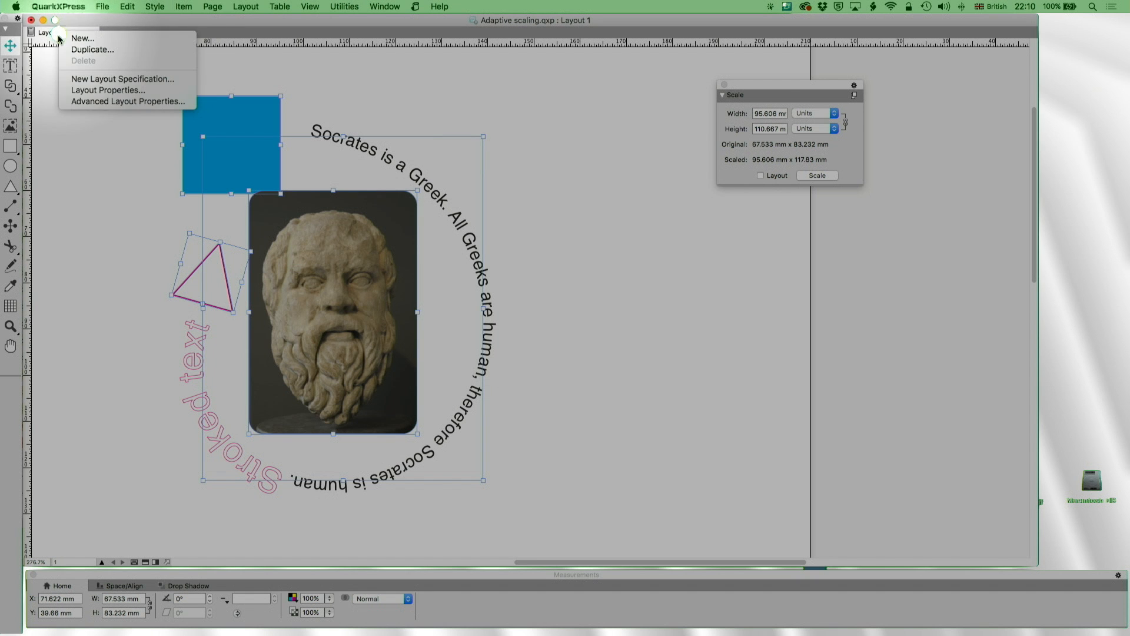
click(100, 90)
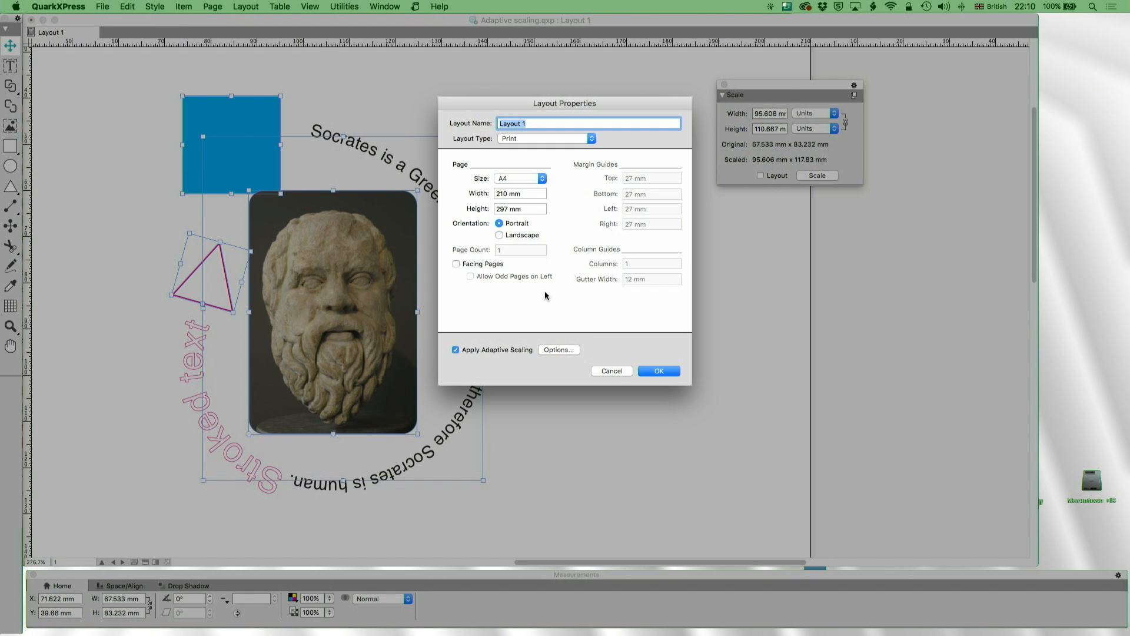
click(612, 371)
- Check the general Adaptive Scaling options for an A3 duplicate of Layout 1, then cancel the duplication
right_click(65, 34)
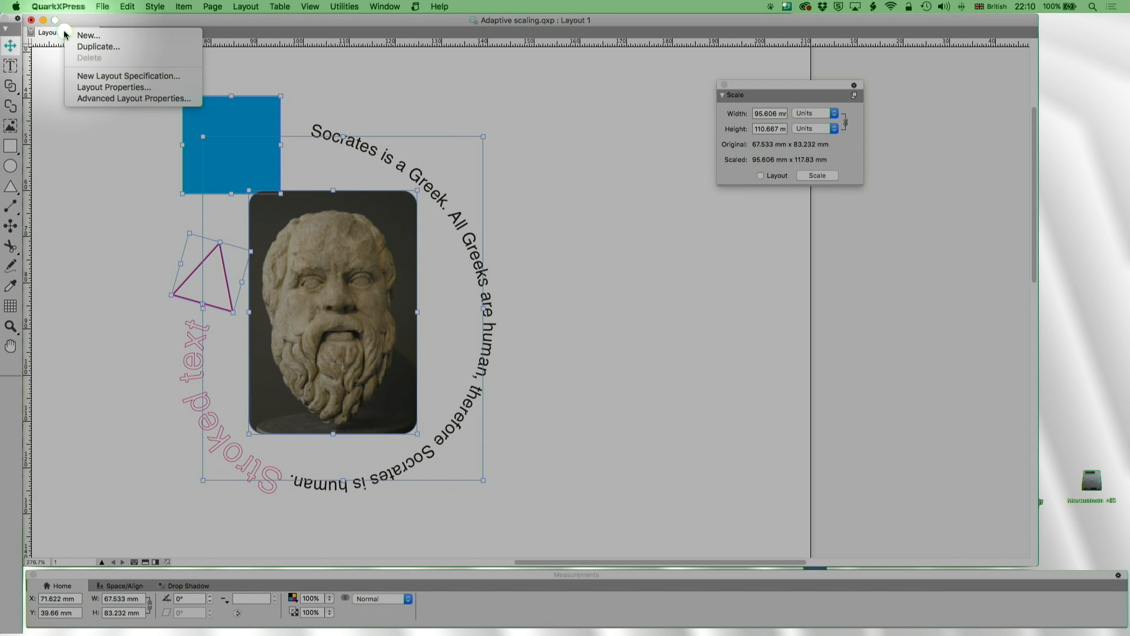
click(88, 46)
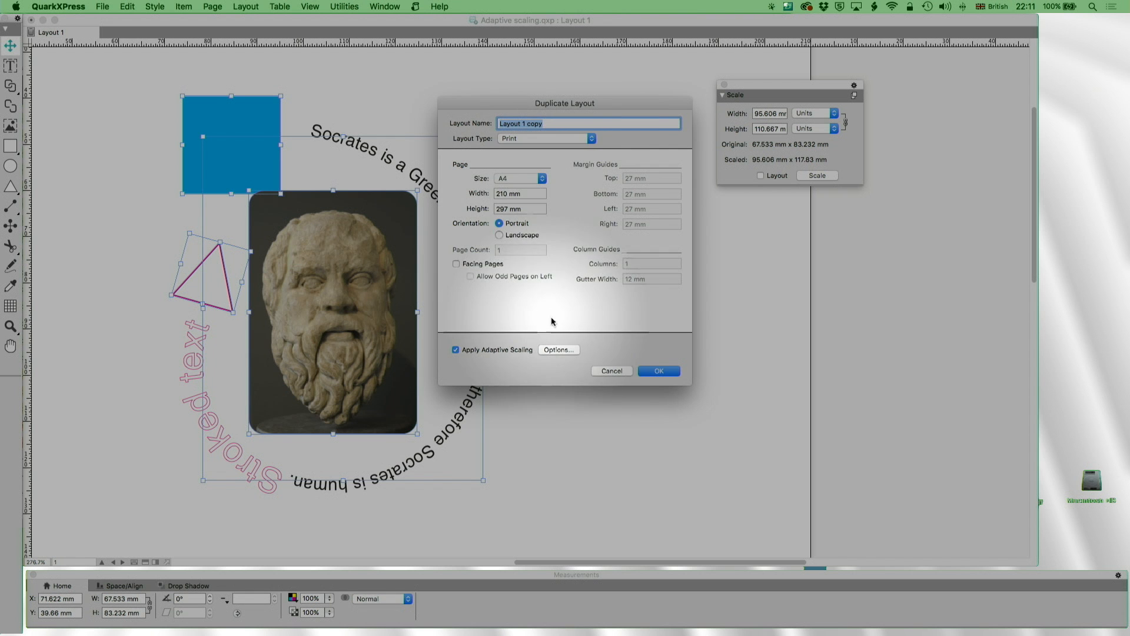
click(513, 178)
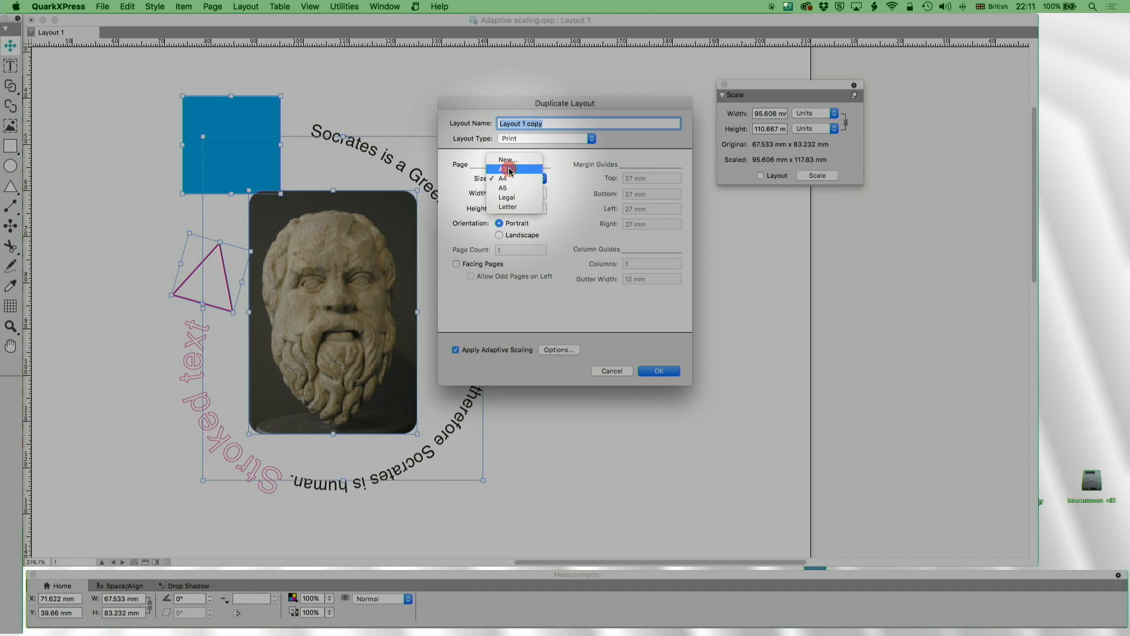
click(503, 169)
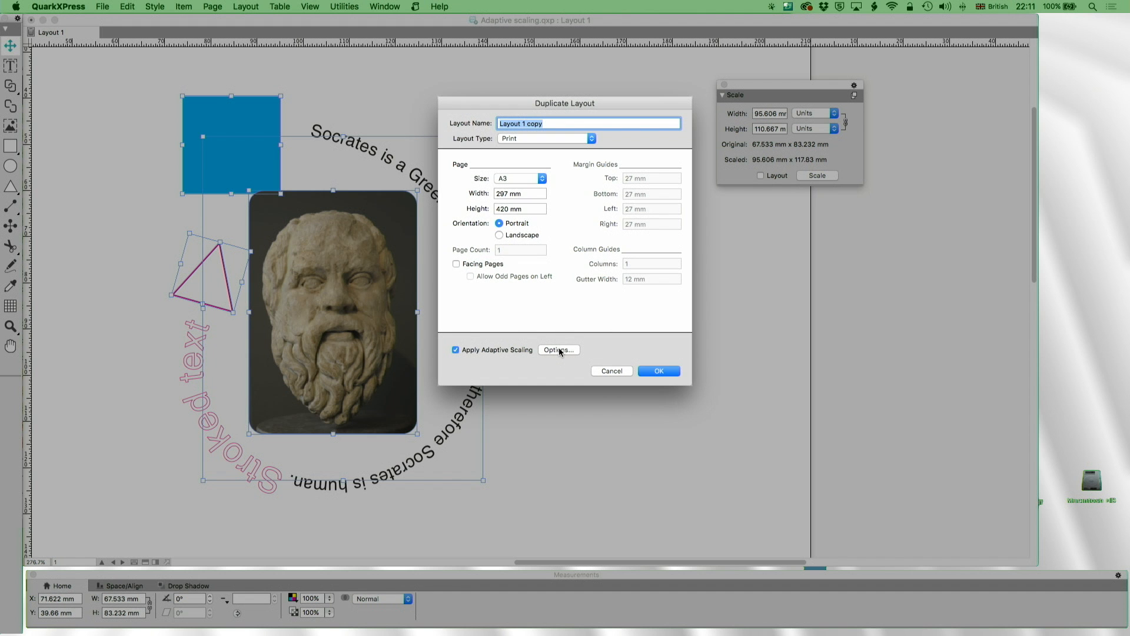
click(559, 349)
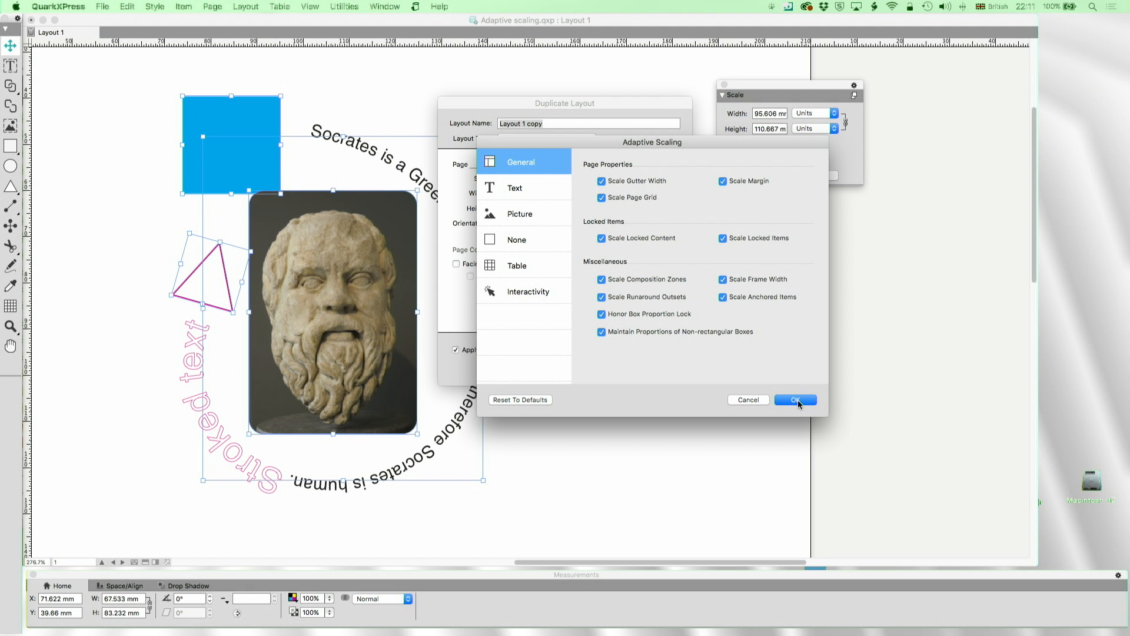
click(748, 400)
click(599, 369)
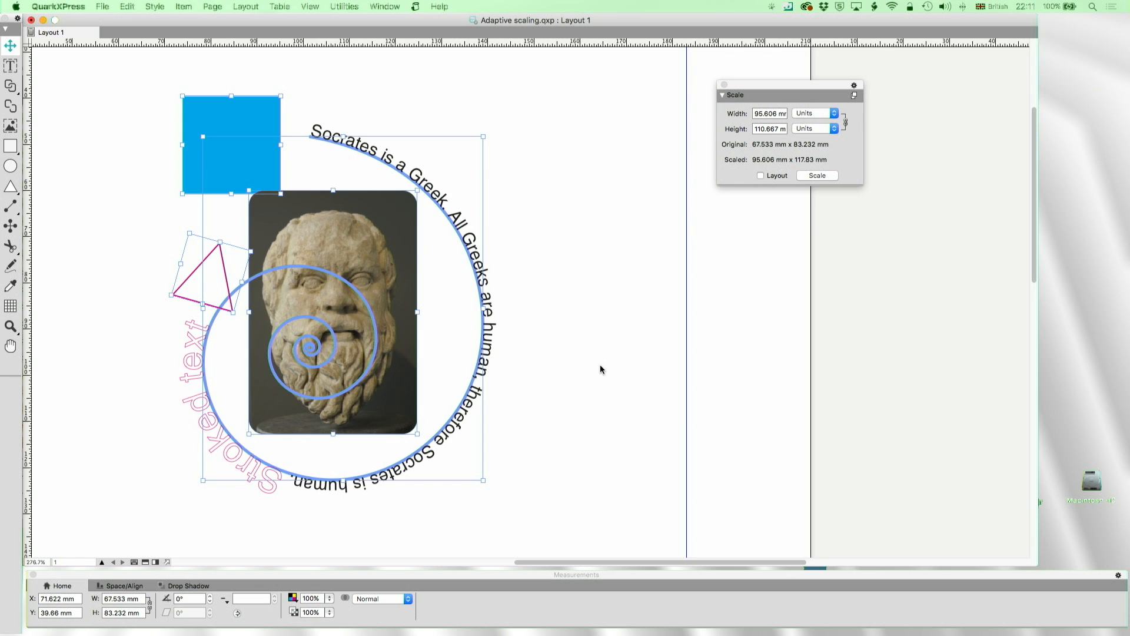
- Display A-Master A, review its Master Guides & Grid settings without changing them, and return to the layout pages
key(super+0)
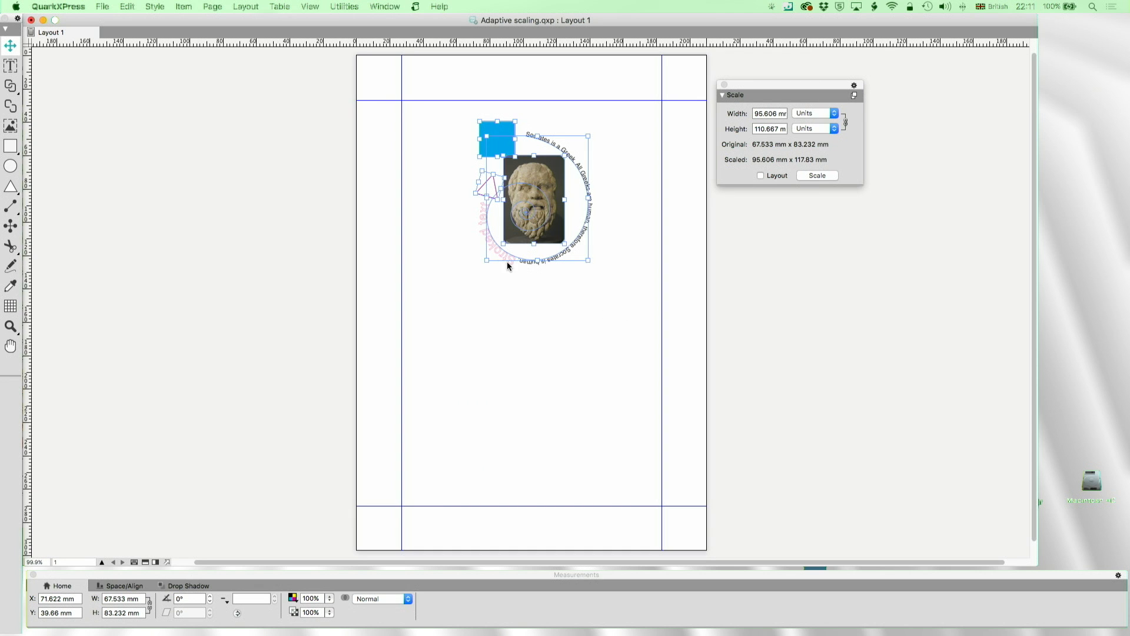
click(212, 8)
mouse_move(241, 159)
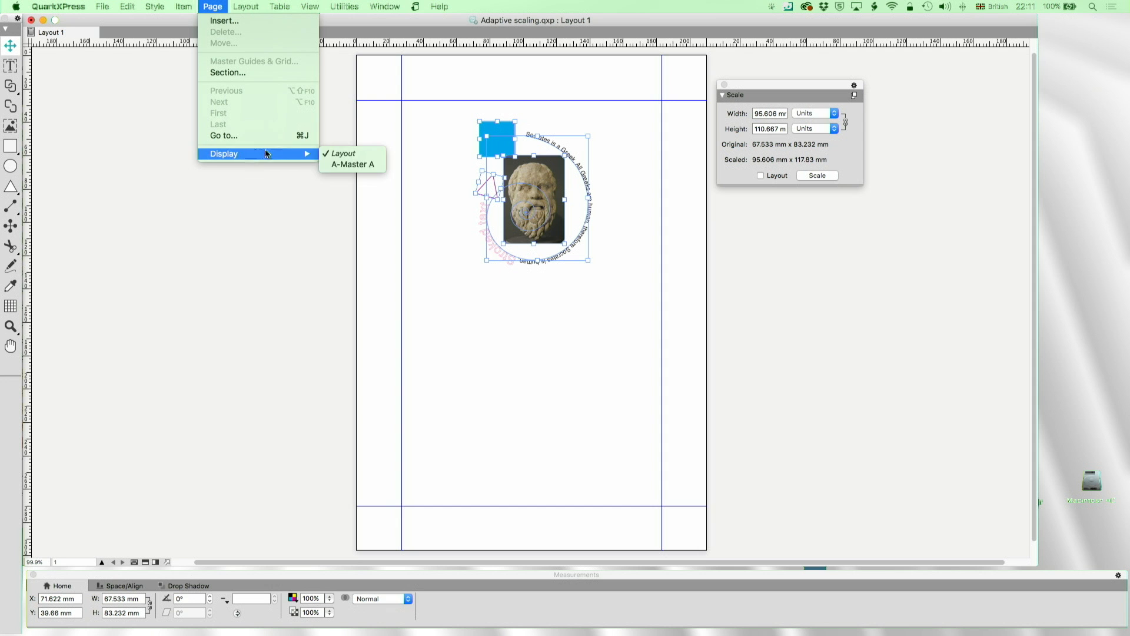
click(327, 164)
click(211, 7)
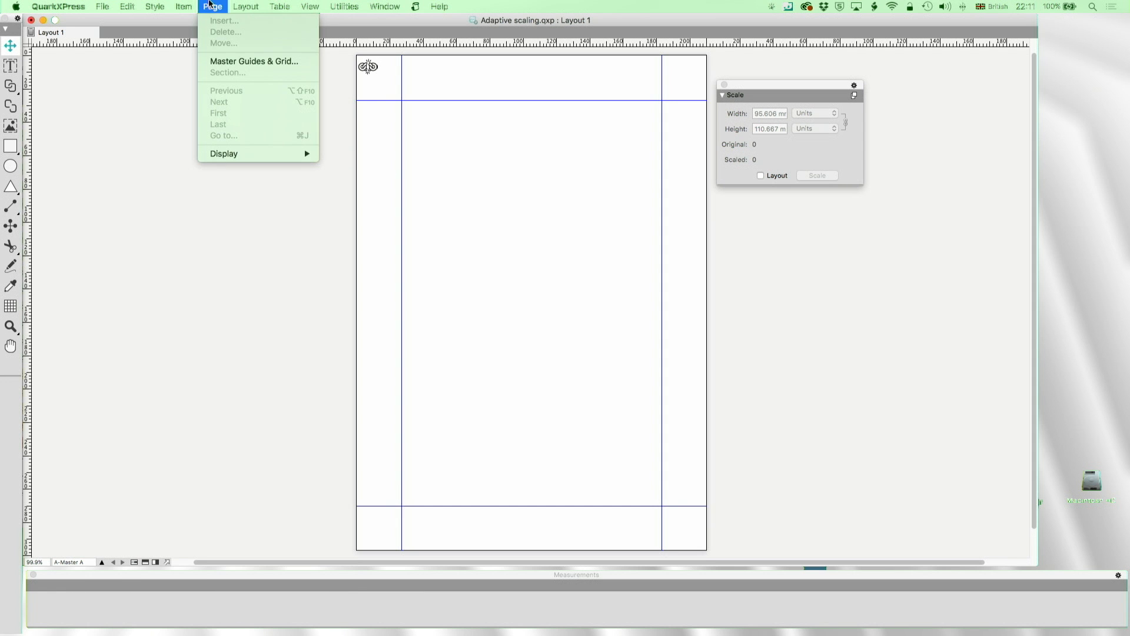
click(220, 56)
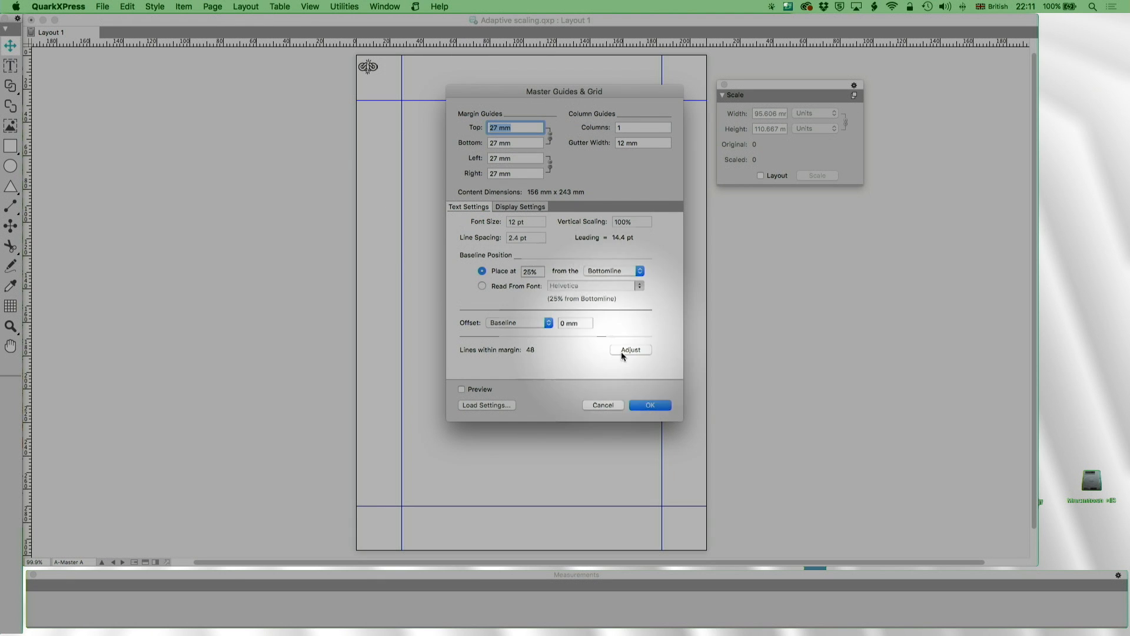
click(602, 405)
click(212, 7)
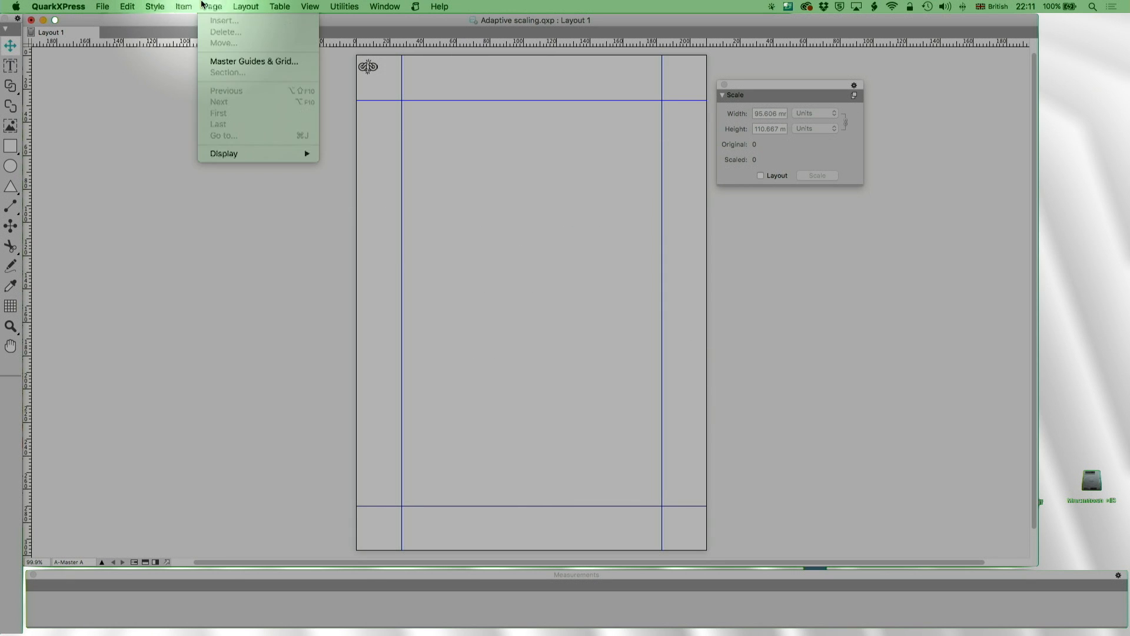
mouse_move(221, 153)
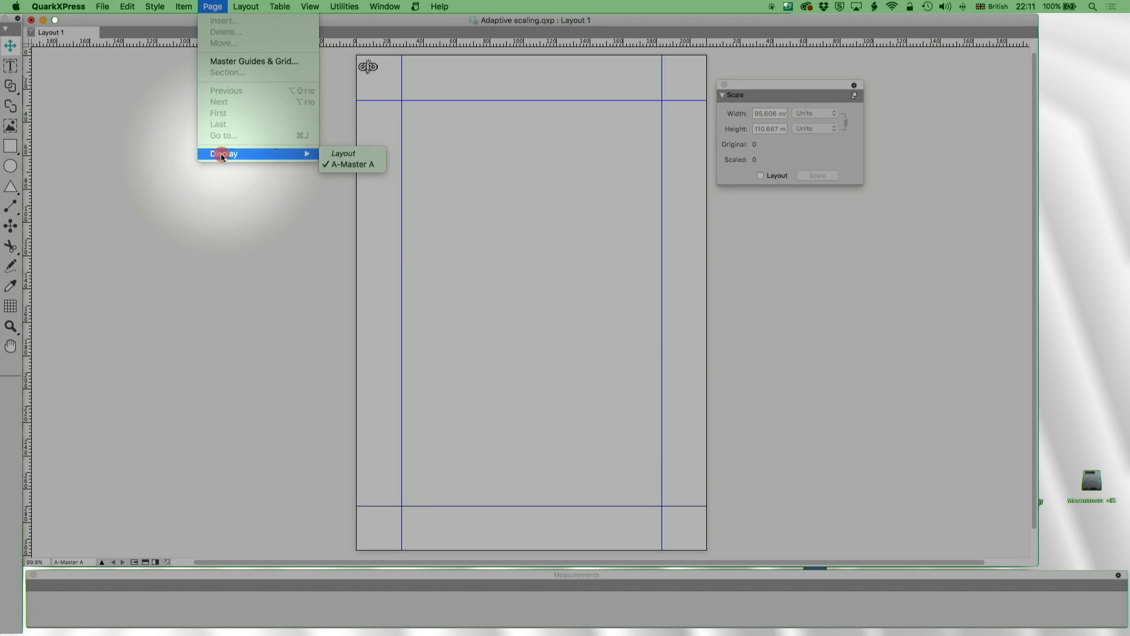
click(346, 154)
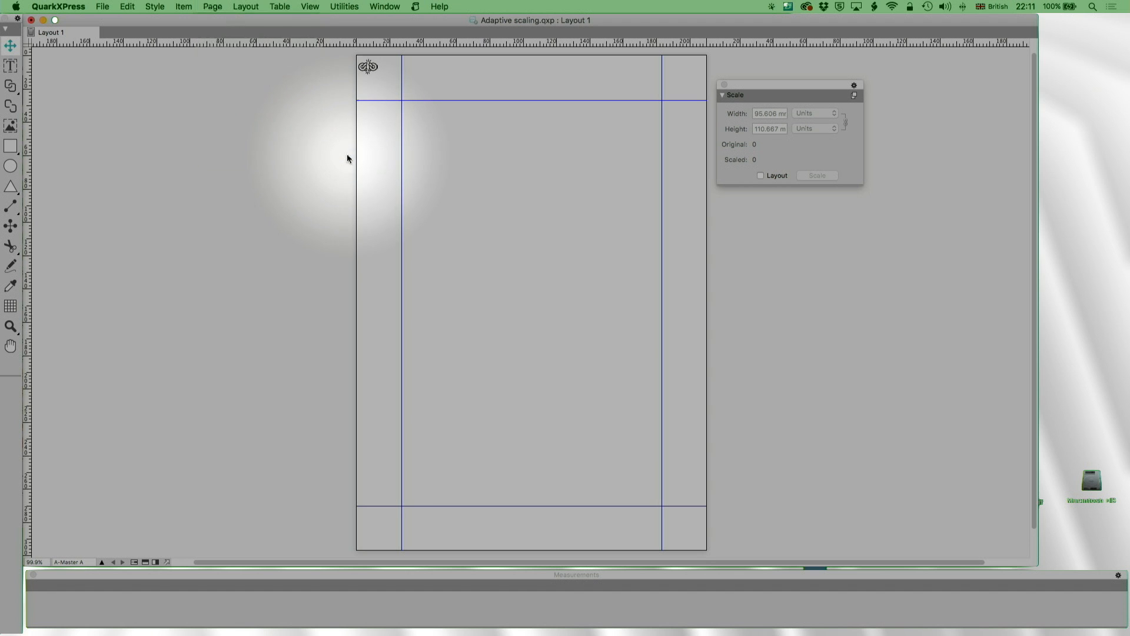
click(103, 7)
click(68, 114)
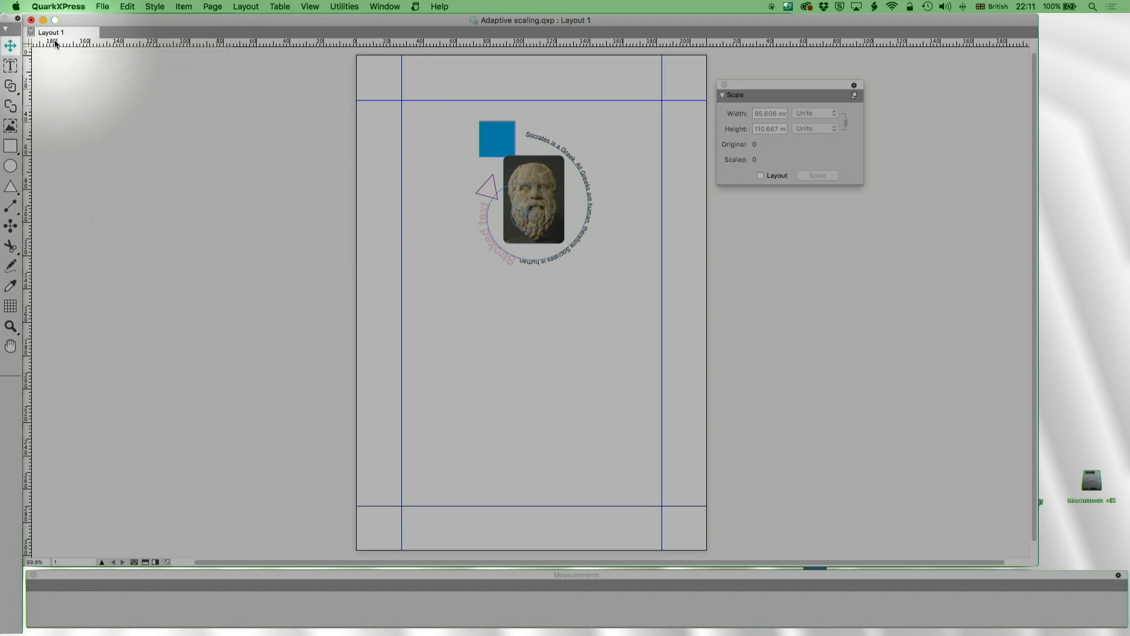
- Duplicate Layout 1 as a portrait A3 layout with Adaptive Scaling applied, accepting the general scaling options
right_click(53, 32)
click(74, 48)
click(519, 175)
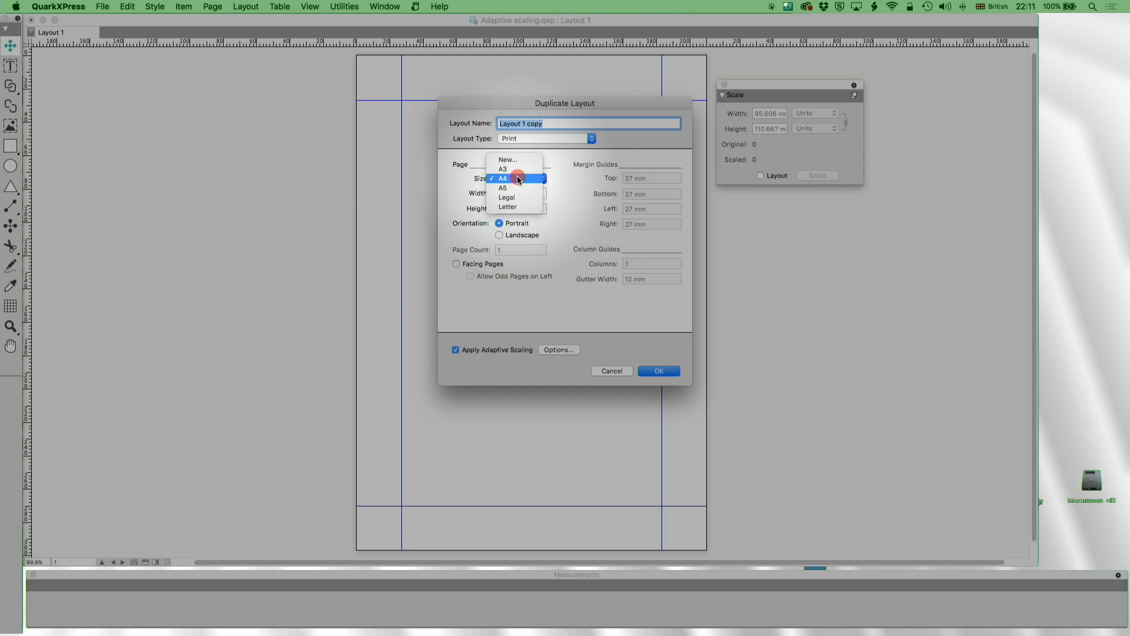
click(517, 167)
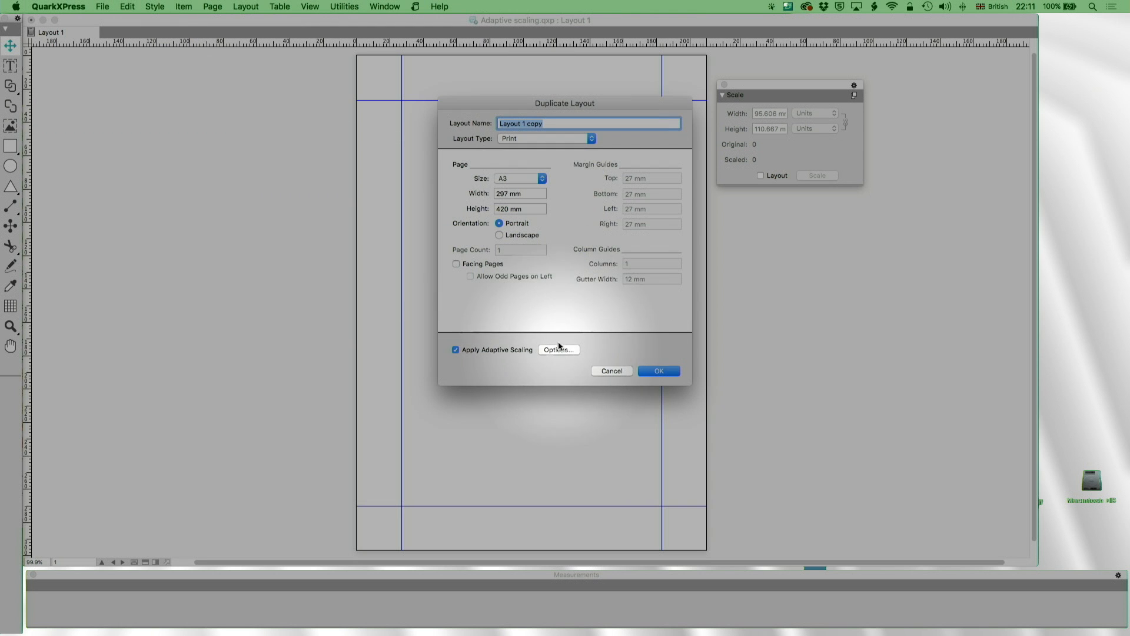
click(557, 351)
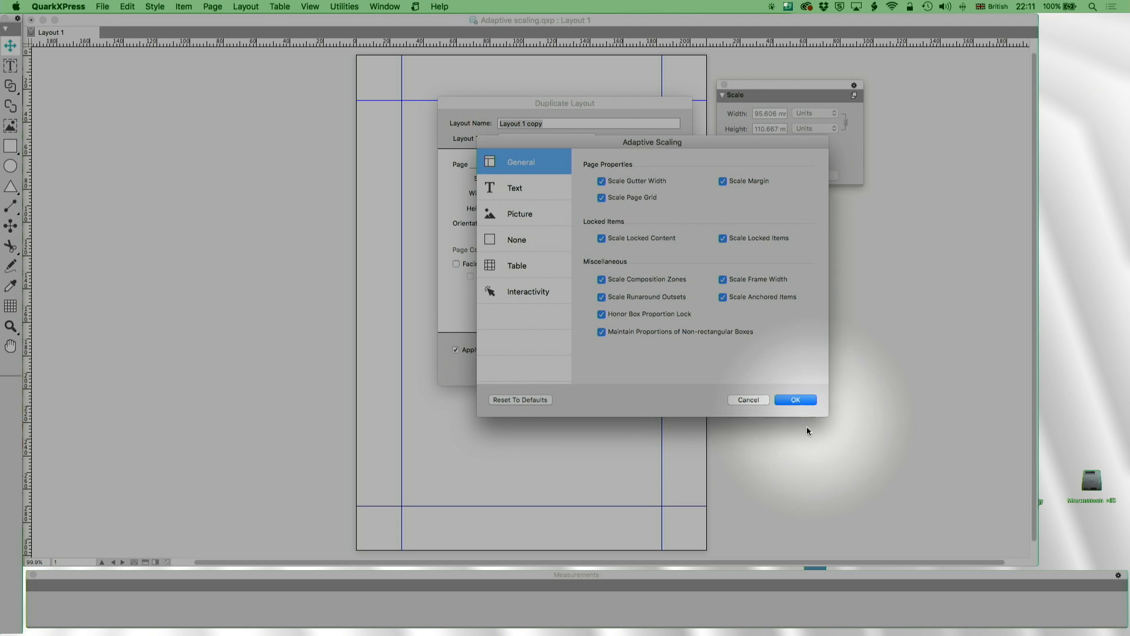
click(796, 400)
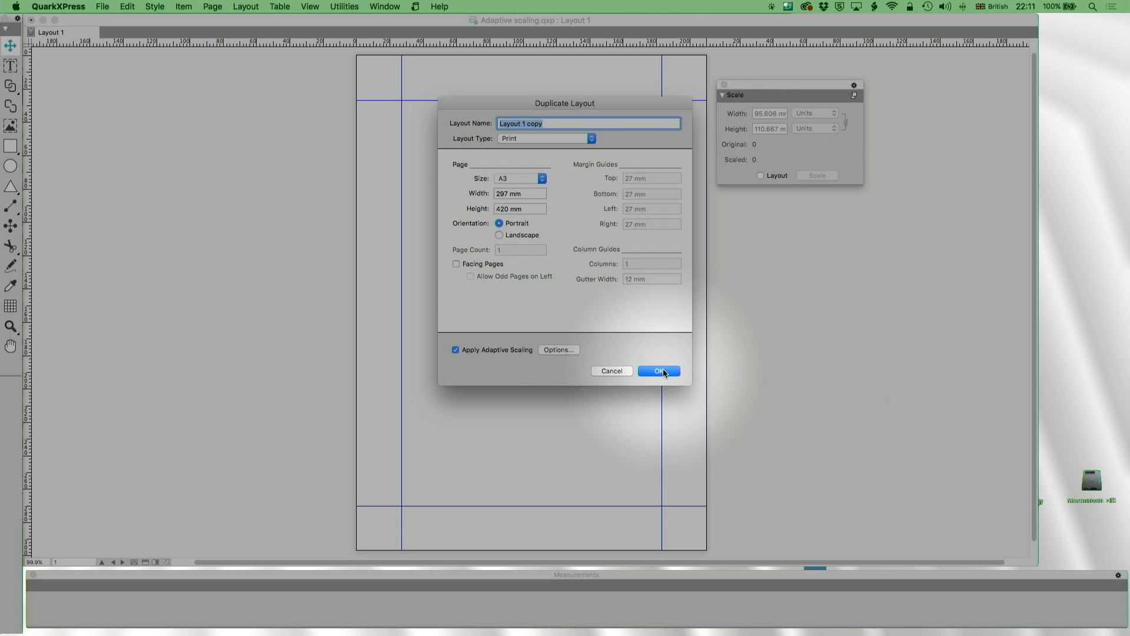
click(662, 370)
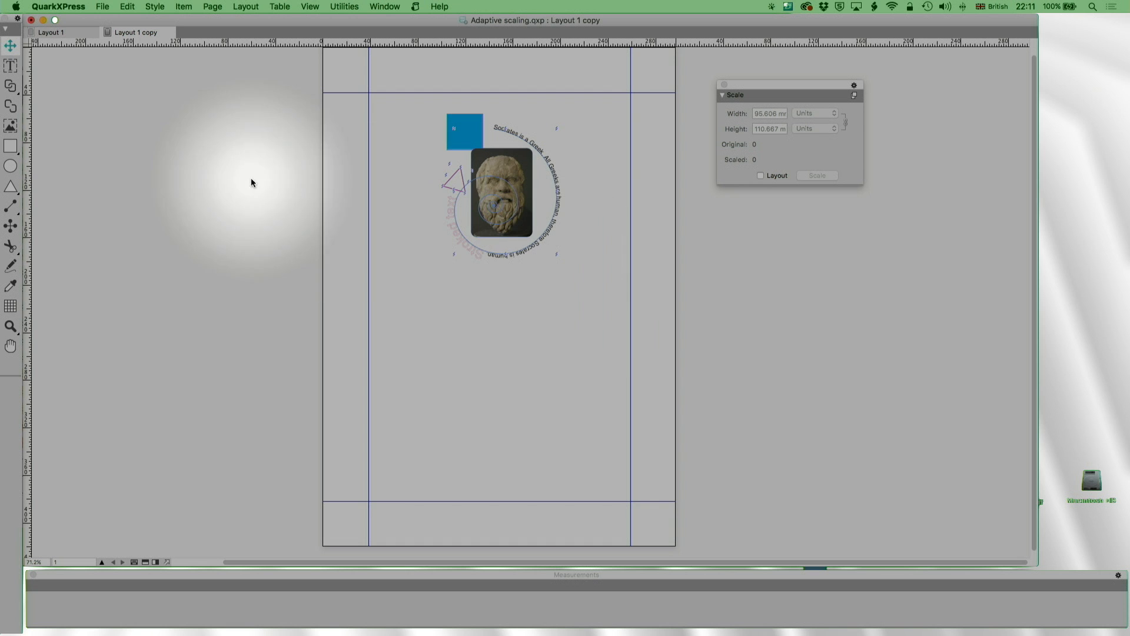
- Compare Layout 1 with Layout 1 copy, then view the copy's margin guides and gutter width in Layout Properties and dismiss them
click(78, 33)
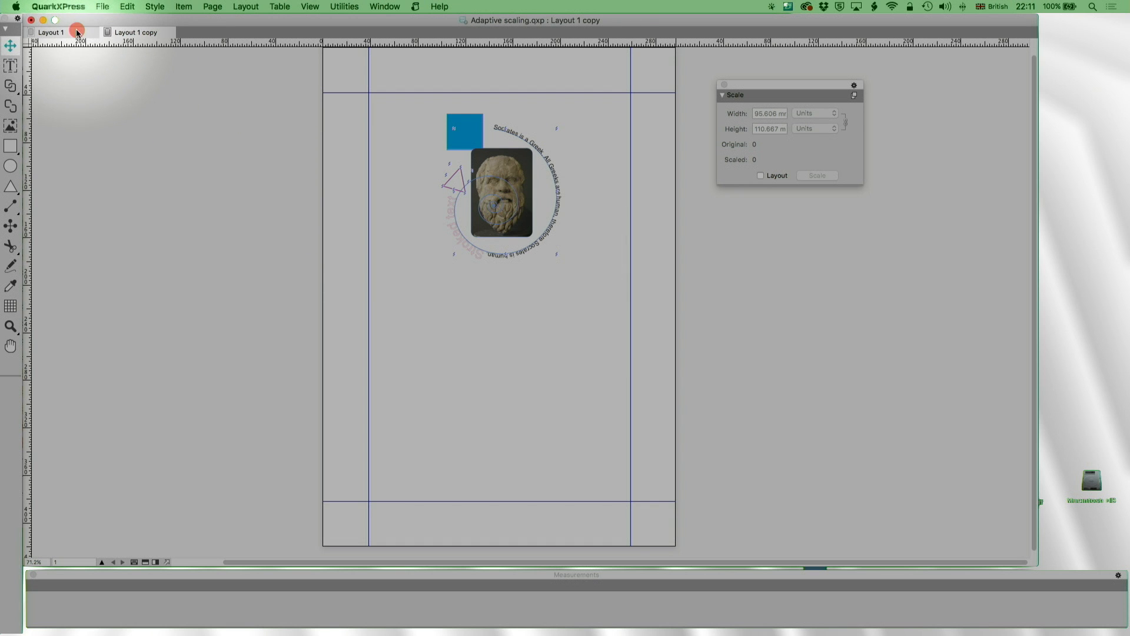
click(136, 32)
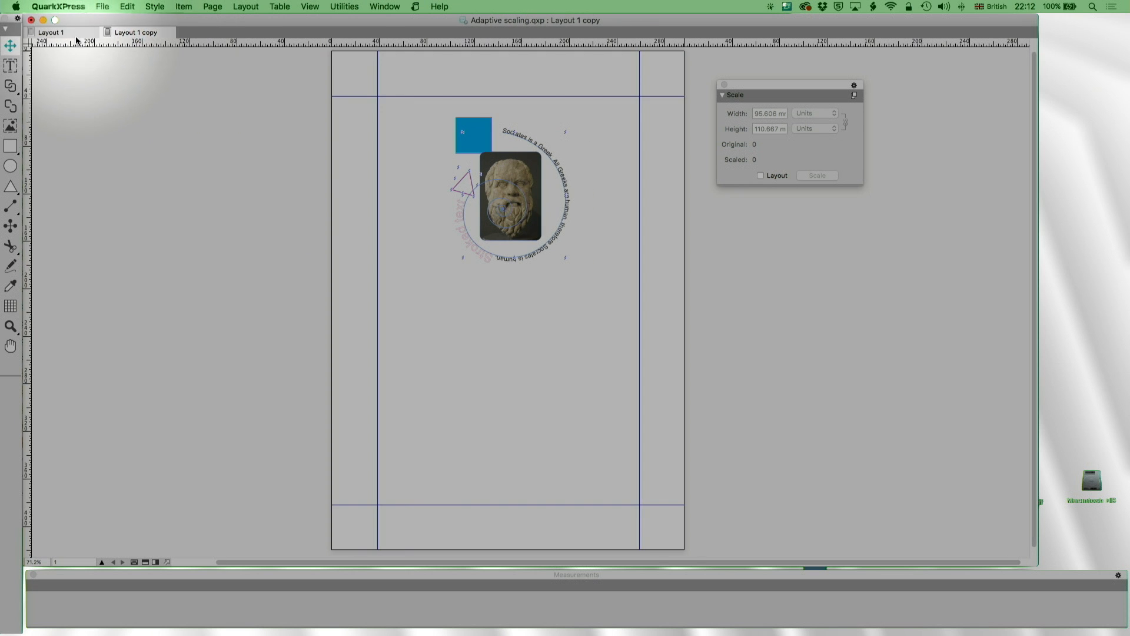
click(76, 33)
click(132, 33)
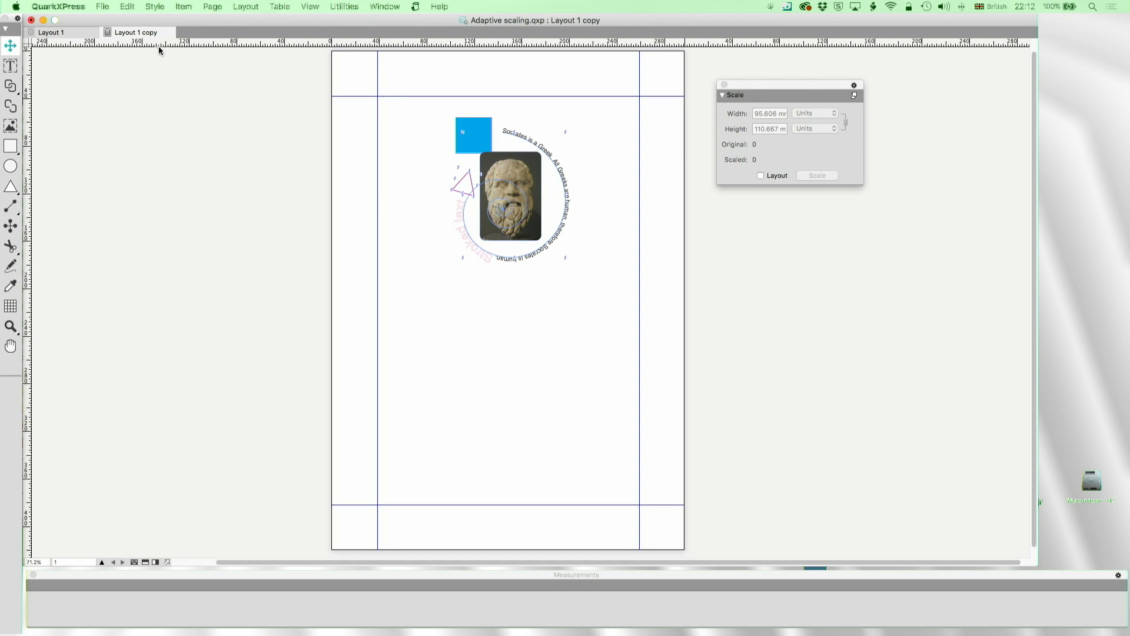
right_click(143, 31)
click(169, 88)
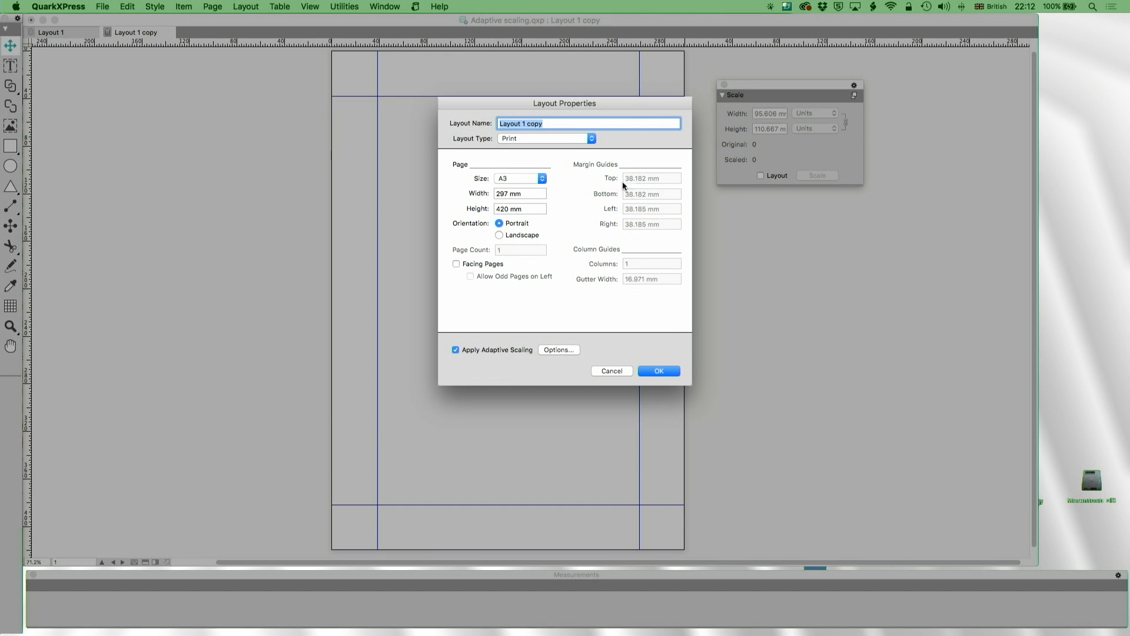
click(609, 372)
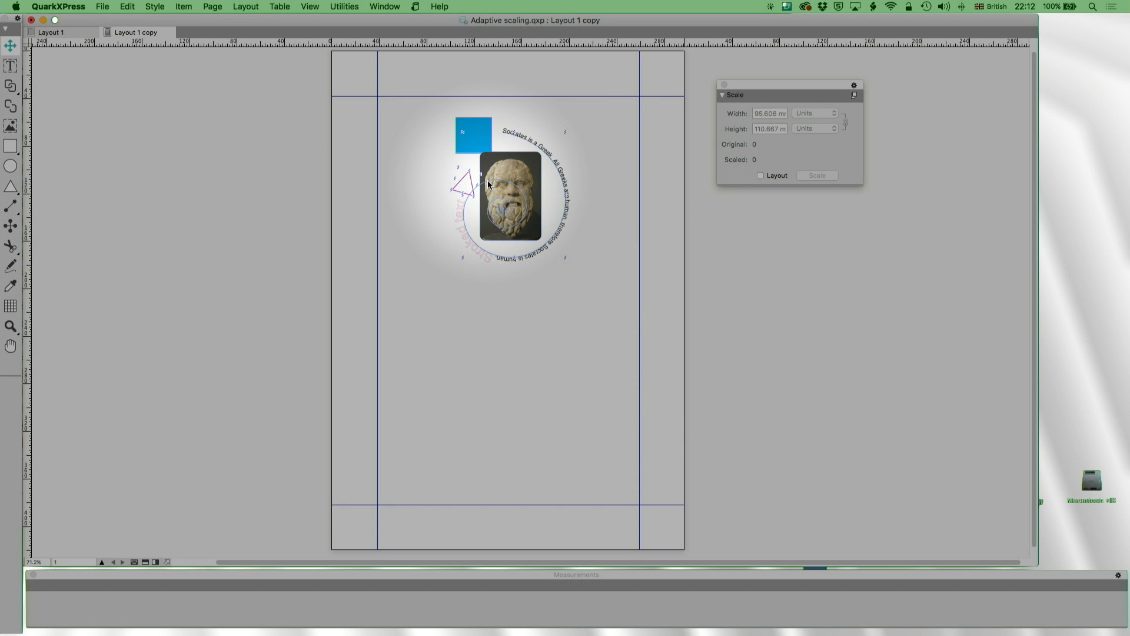
- Delete the A3 layout named Layout 1 copy
right_click(138, 33)
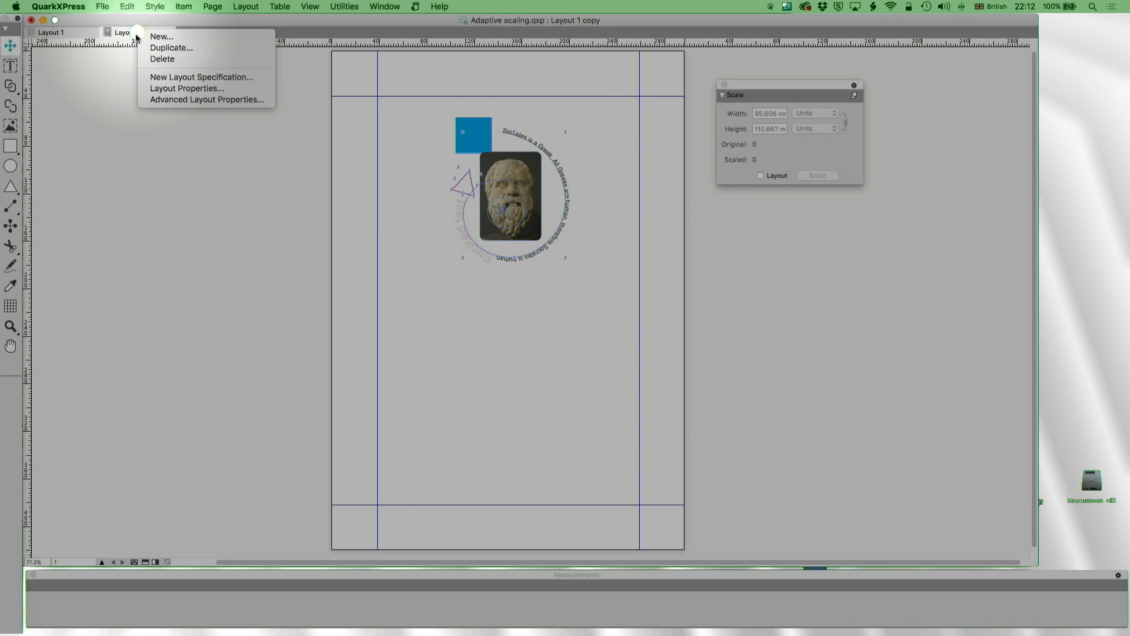
click(154, 59)
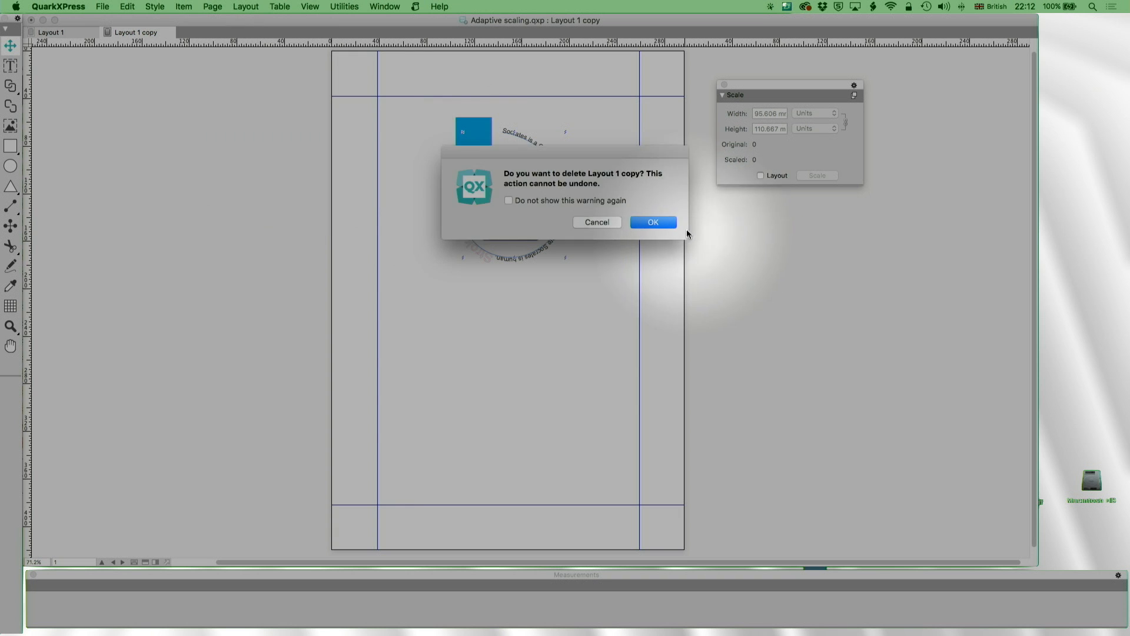
click(653, 222)
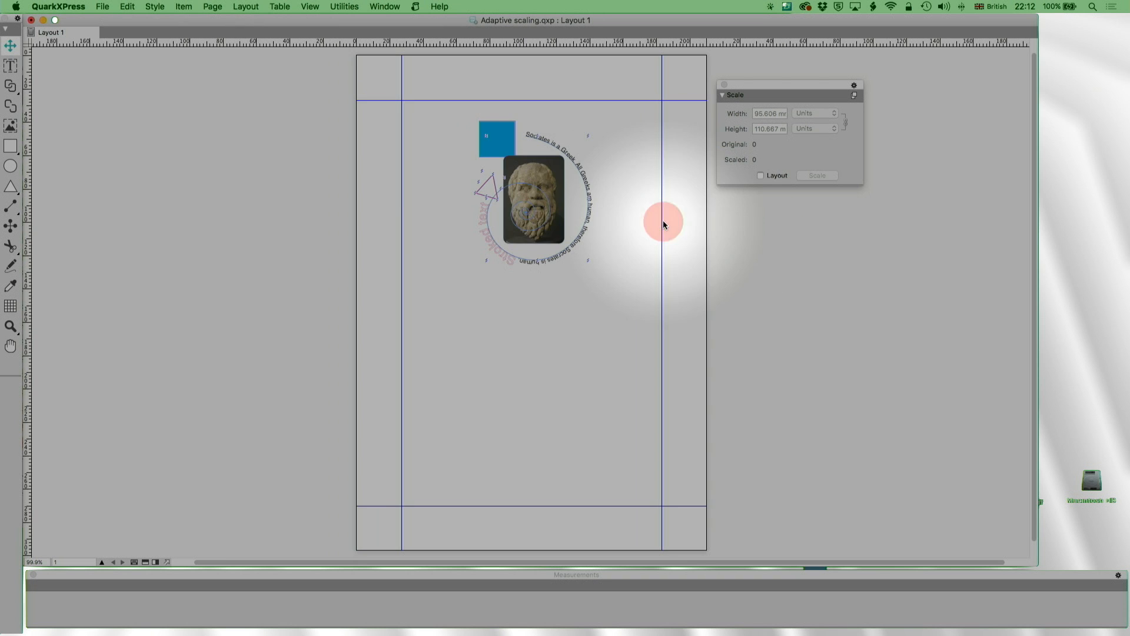
- Duplicate Layout 1 as an A4 landscape layout with Adaptive Scaling applied
right_click(59, 32)
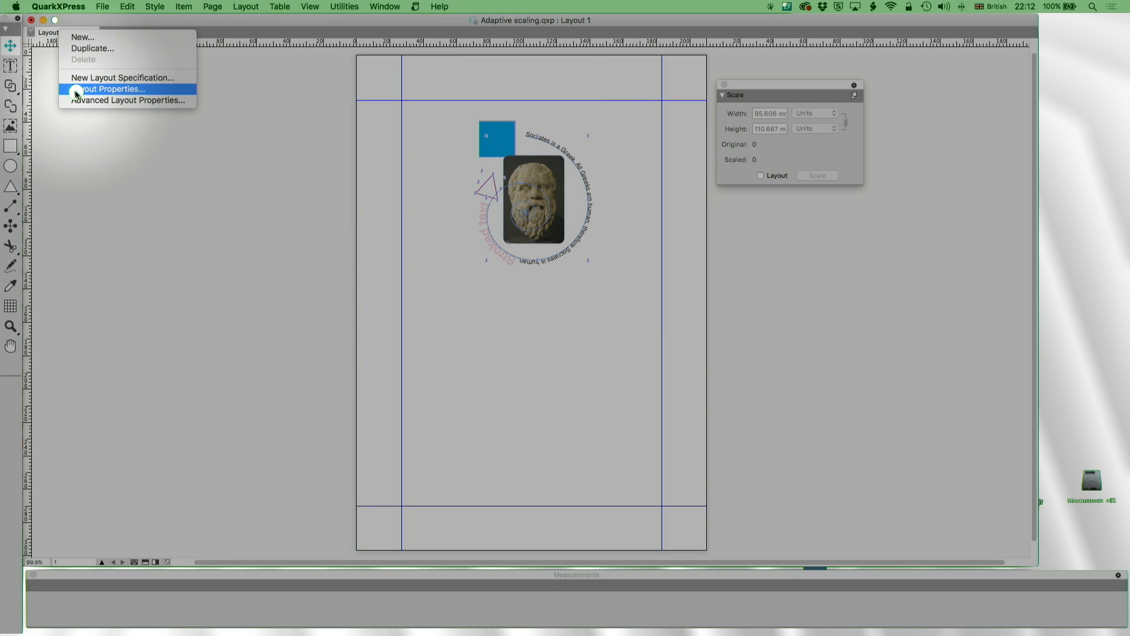
click(80, 49)
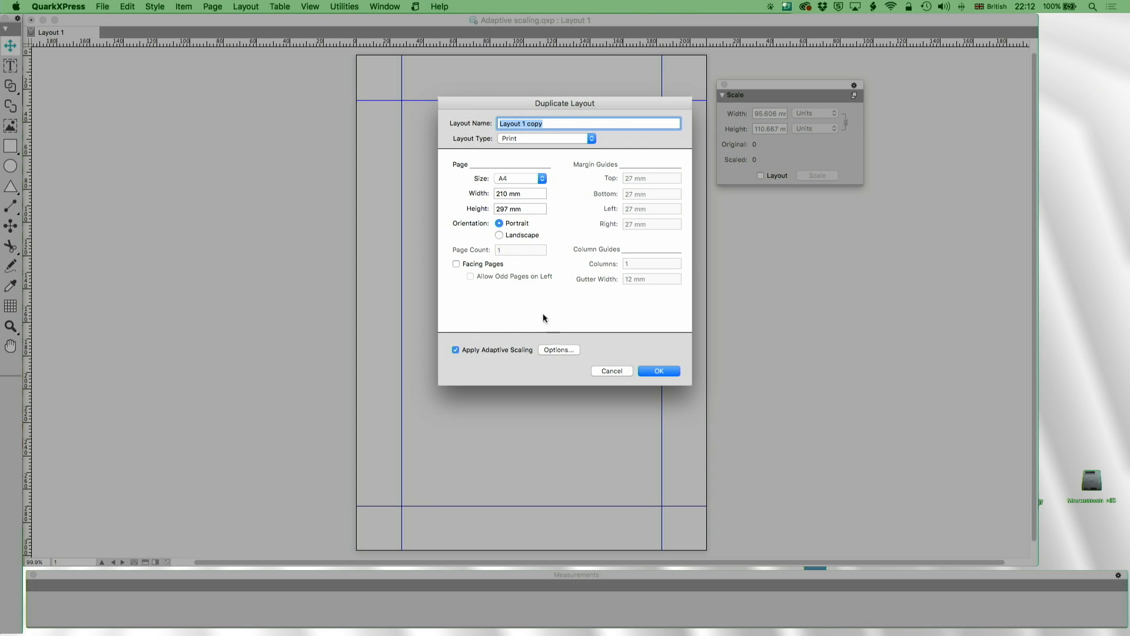
click(499, 235)
click(659, 371)
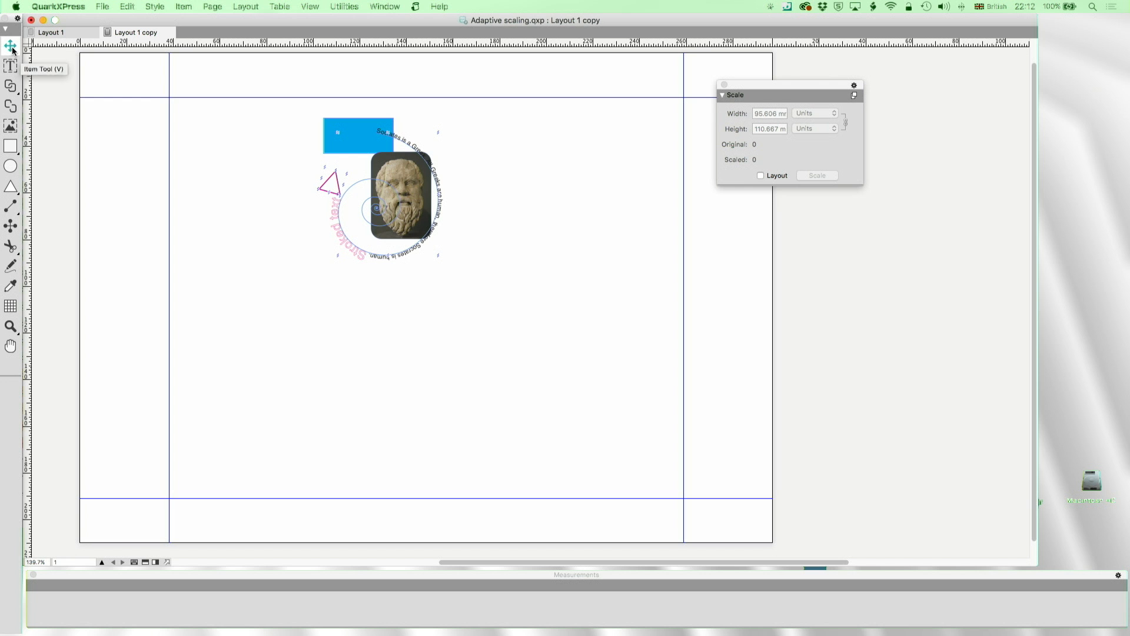
- Compare the page items of Layout 1 with those in its landscape copy
click(51, 35)
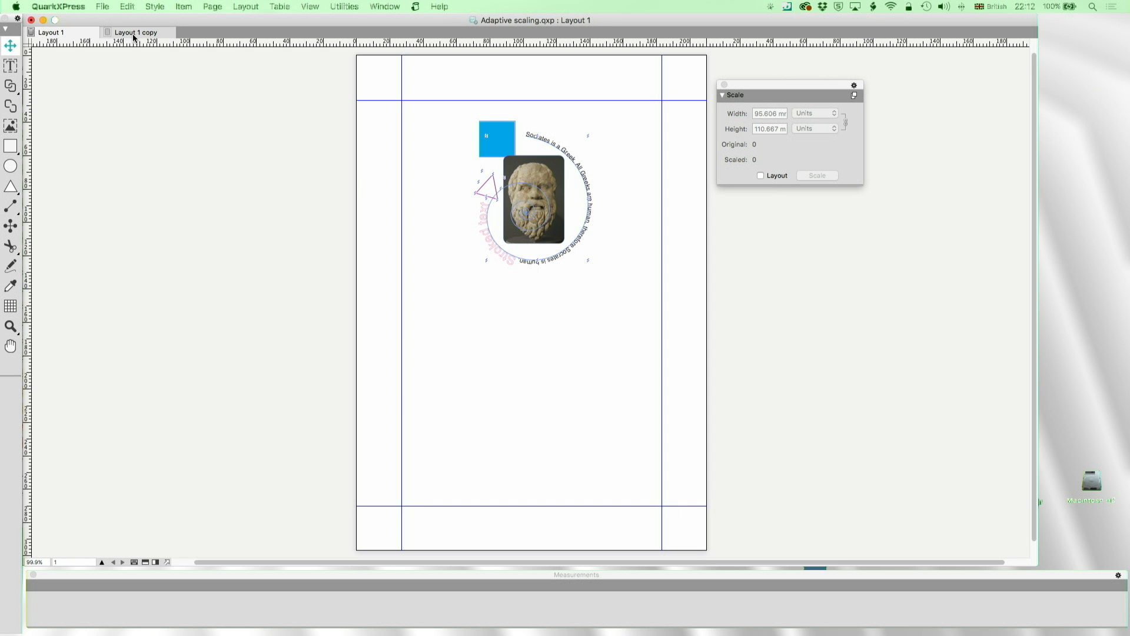
click(131, 35)
click(70, 34)
click(147, 37)
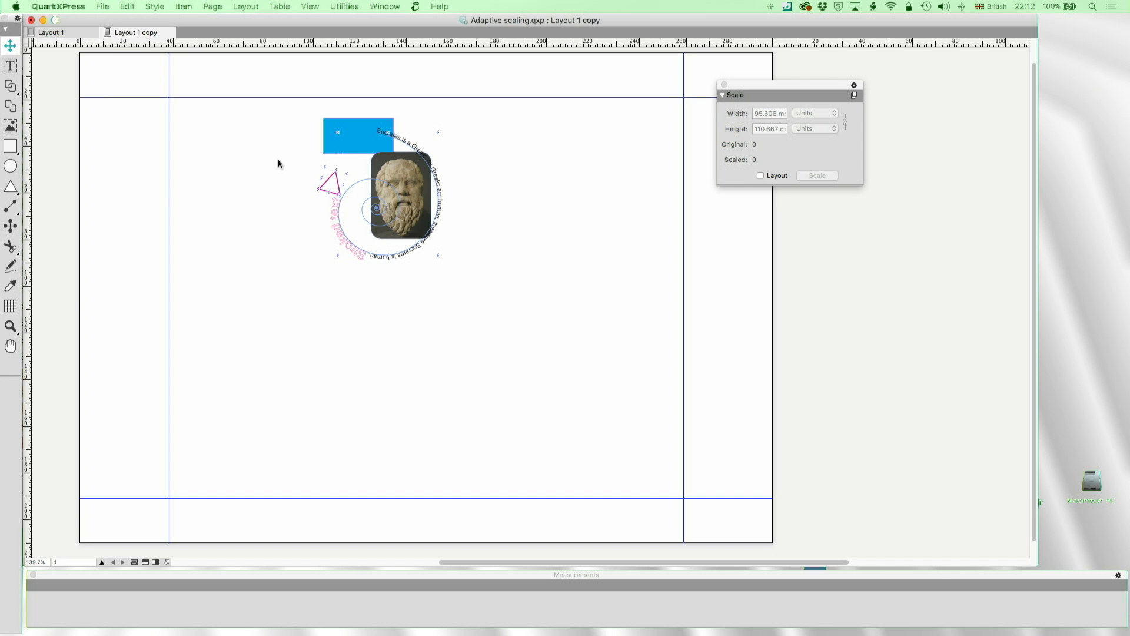
- Examine the blue box and other items on the landscape copy up close and compare them with those on Layout 1
click(10, 326)
drag(310, 103, 462, 265)
click(10, 45)
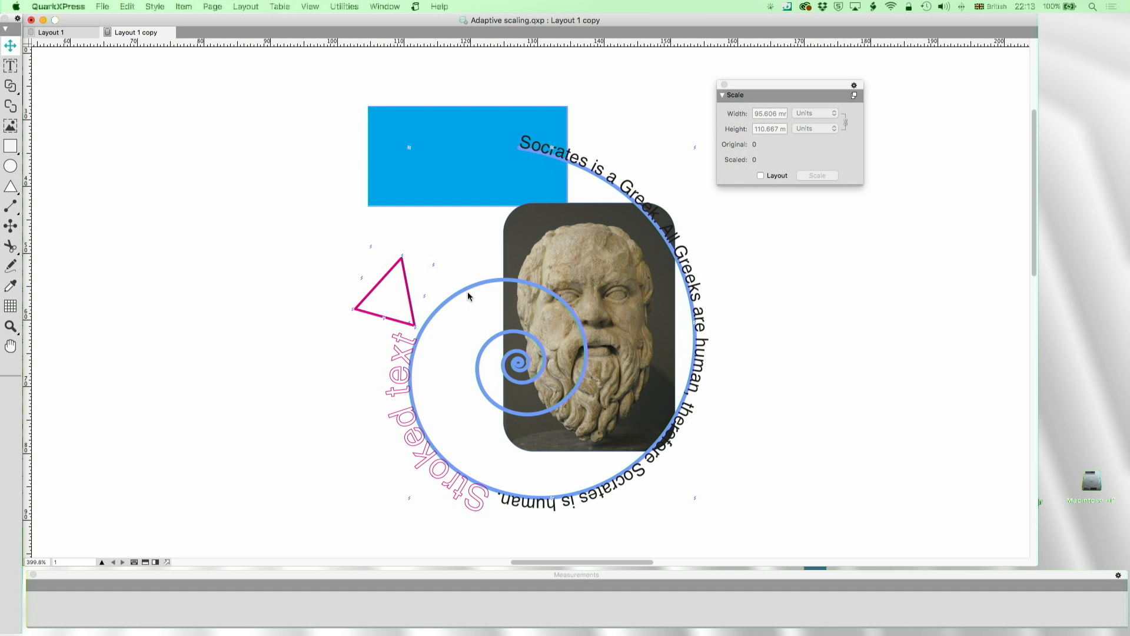
click(435, 182)
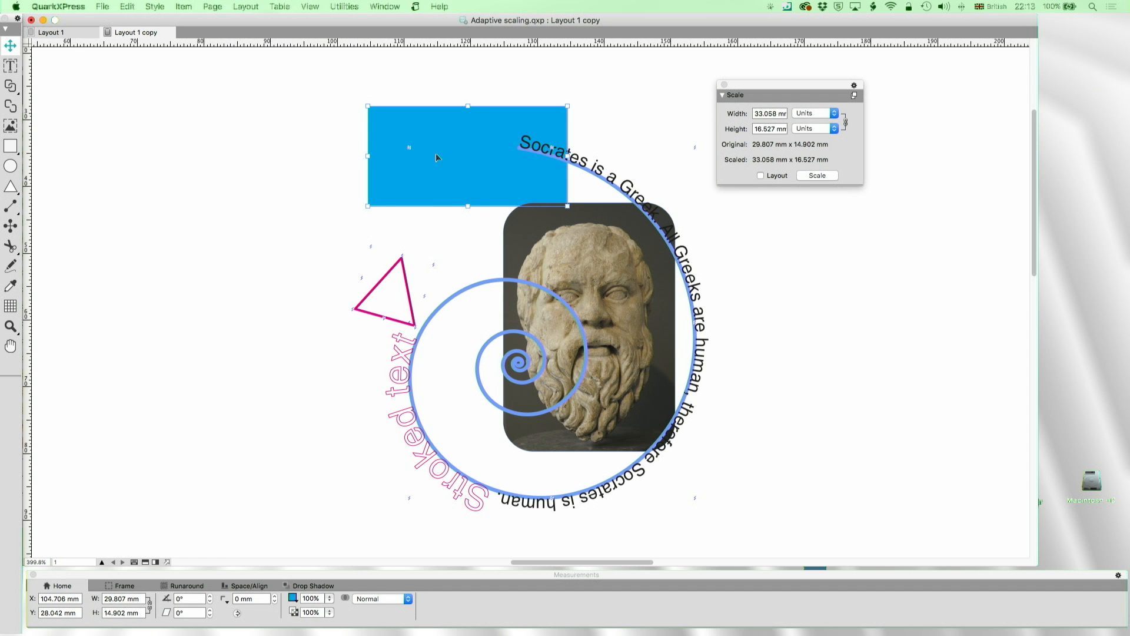
click(71, 37)
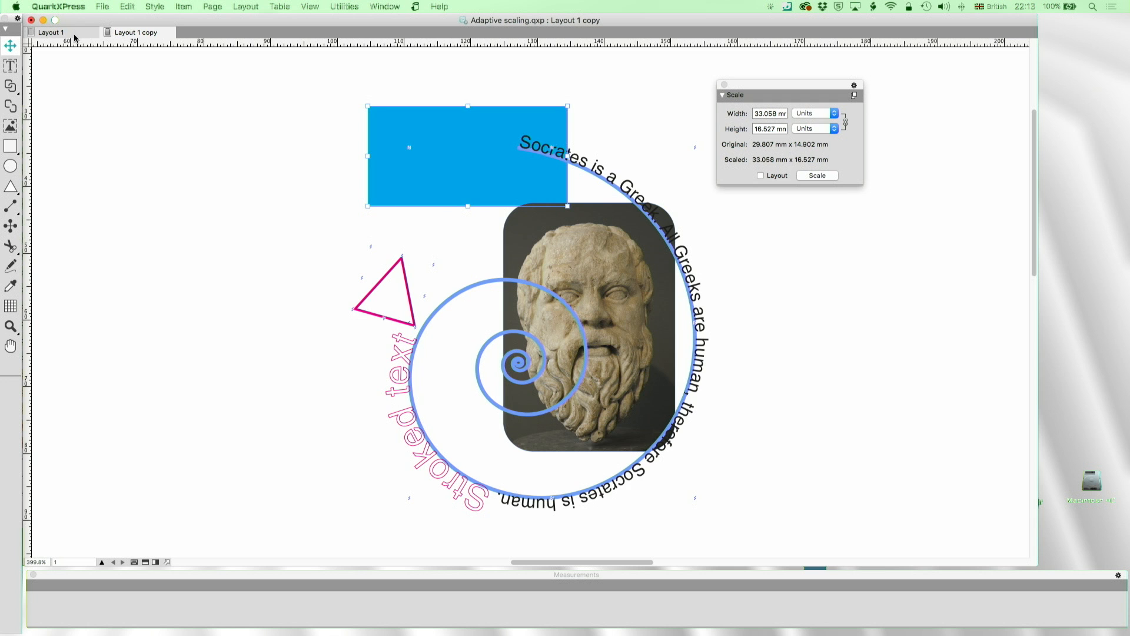
click(74, 31)
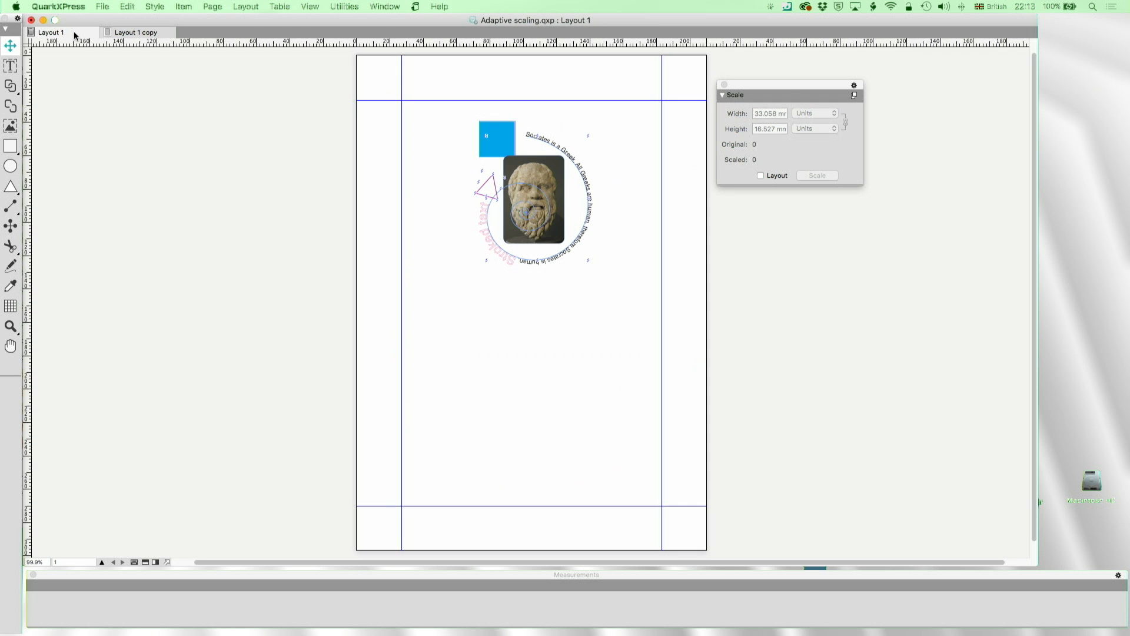
click(151, 37)
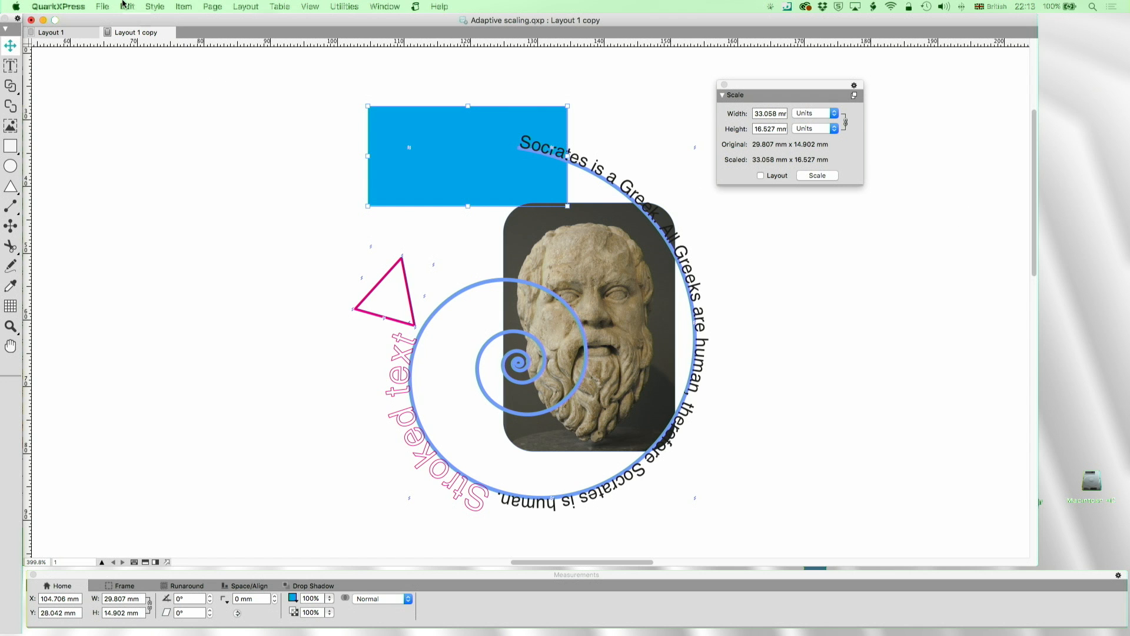
- Delete the landscape layout named Layout 1 copy
right_click(117, 35)
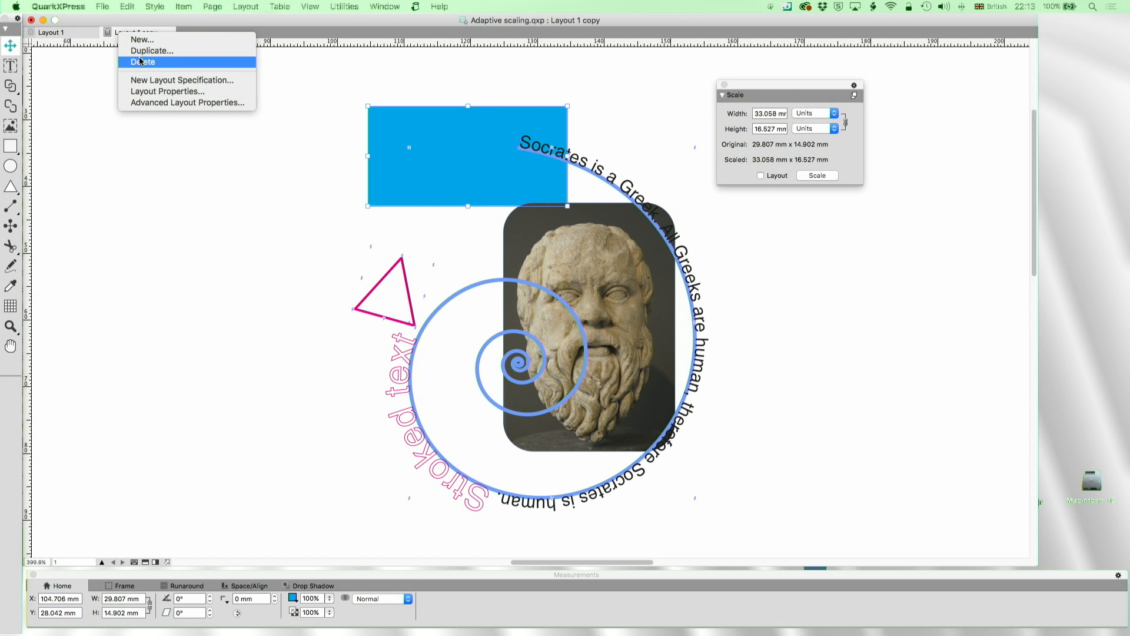
click(140, 62)
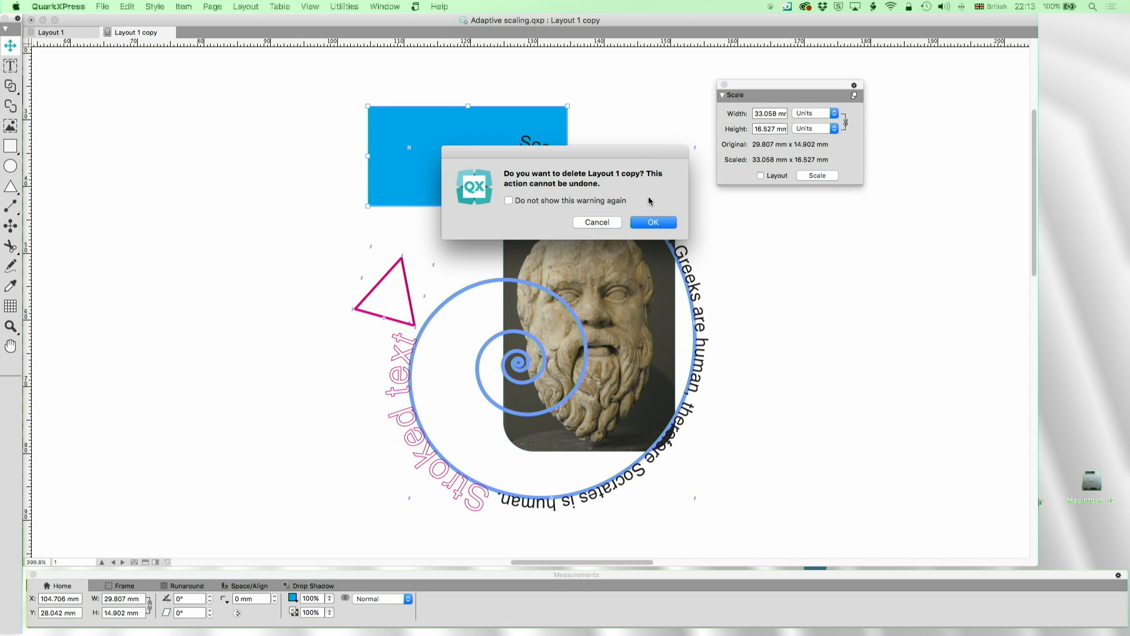
click(646, 223)
- Review the general Adaptive Scaling settings for page properties, locked items and miscellaneous options, and dismiss them unchanged
click(853, 96)
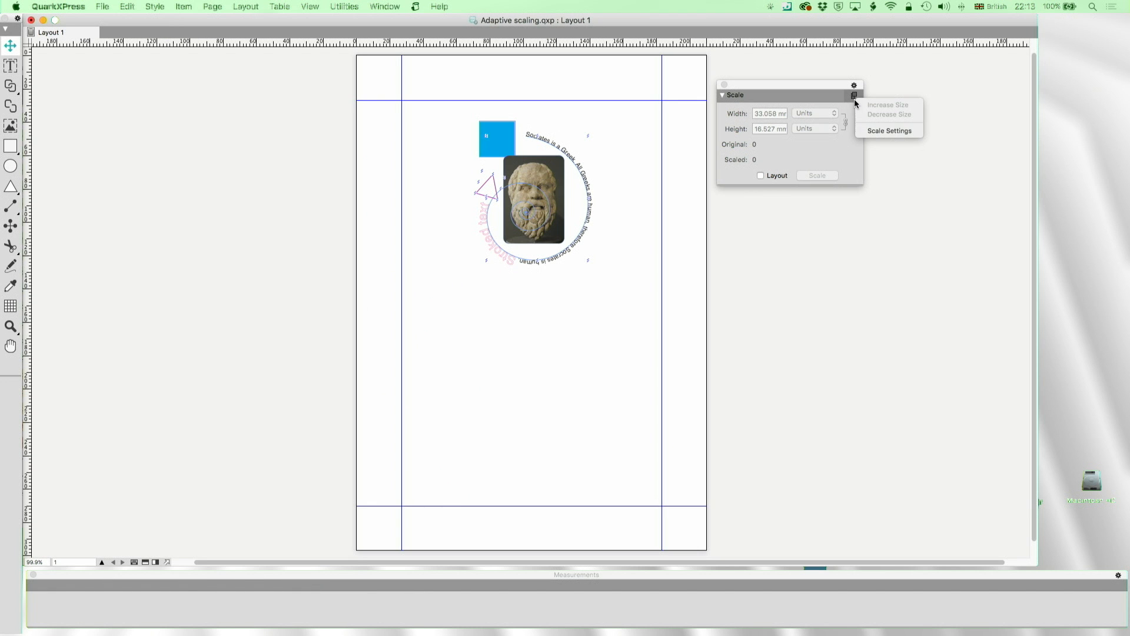
click(866, 132)
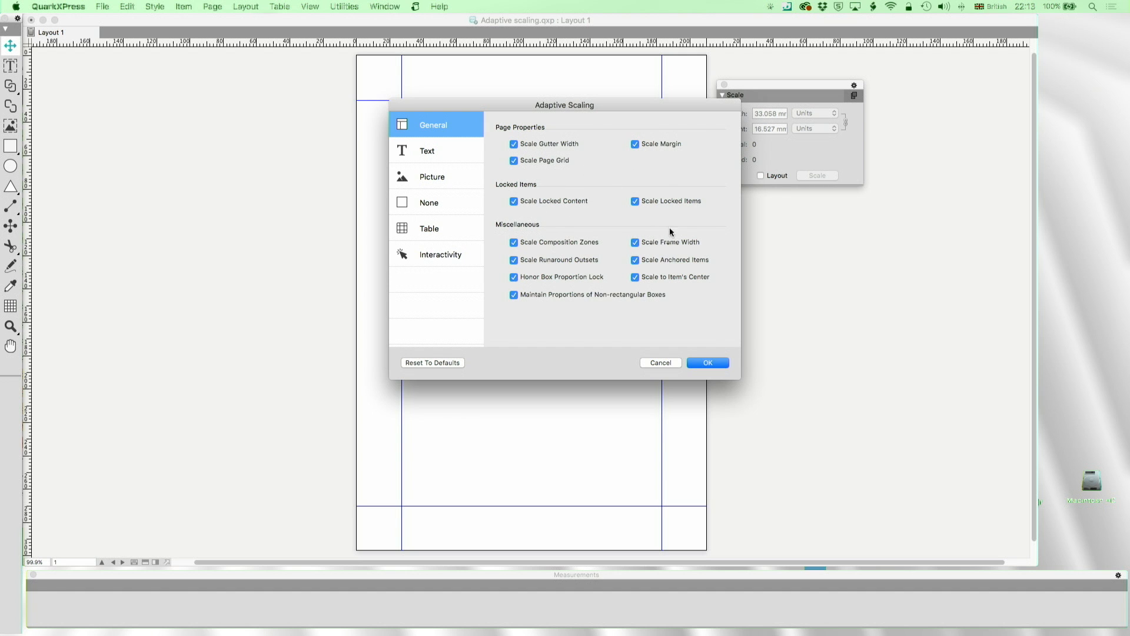
click(668, 363)
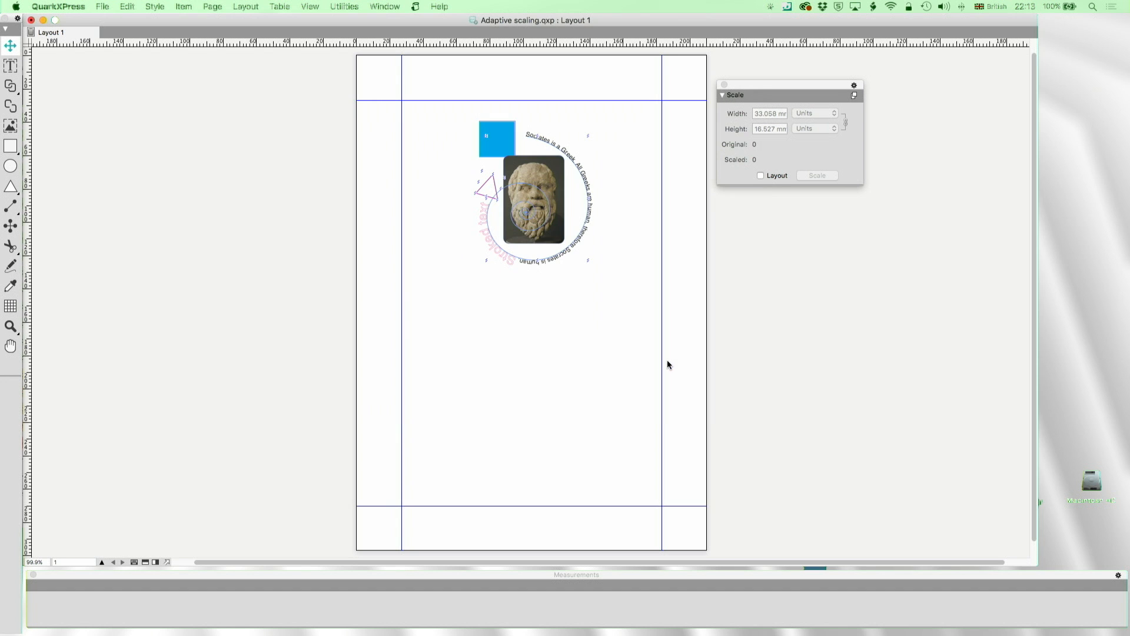
- Draw a concave three-pointed shape about 170 mm square overlapping the lower page's left edge and fill it with Cyan at 10% opacity
click(10, 186)
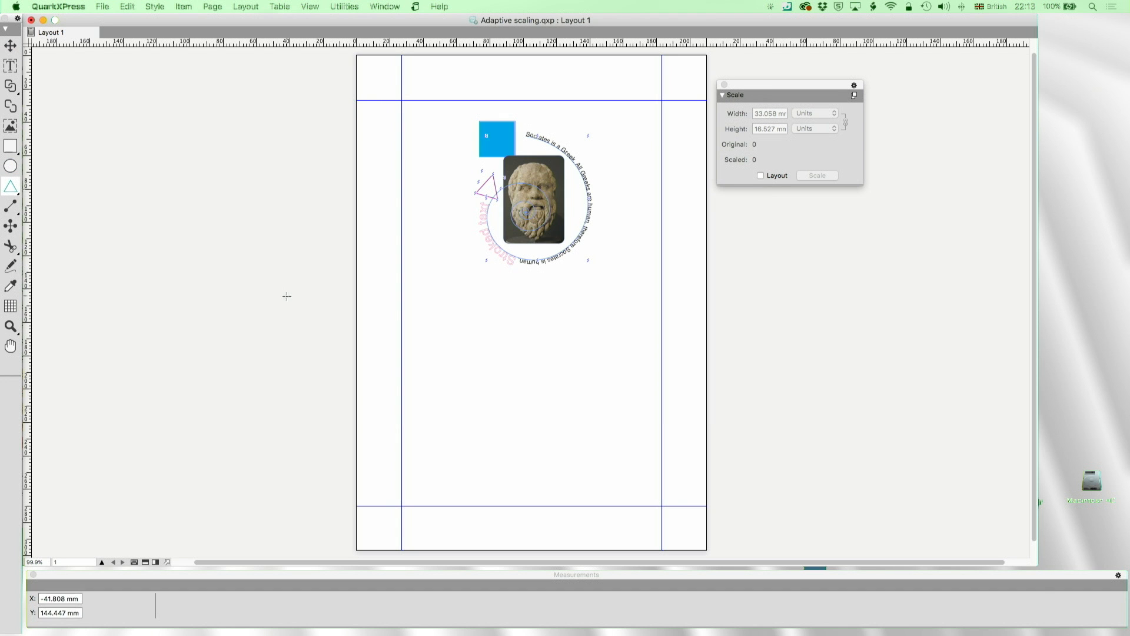
drag(307, 245, 593, 530)
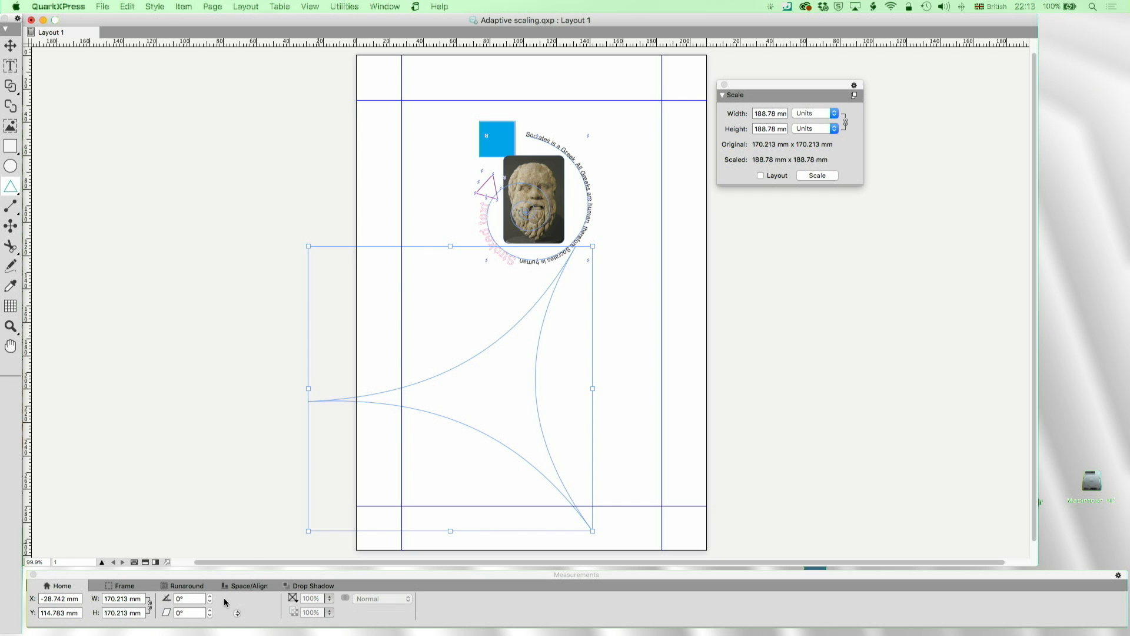
click(292, 598)
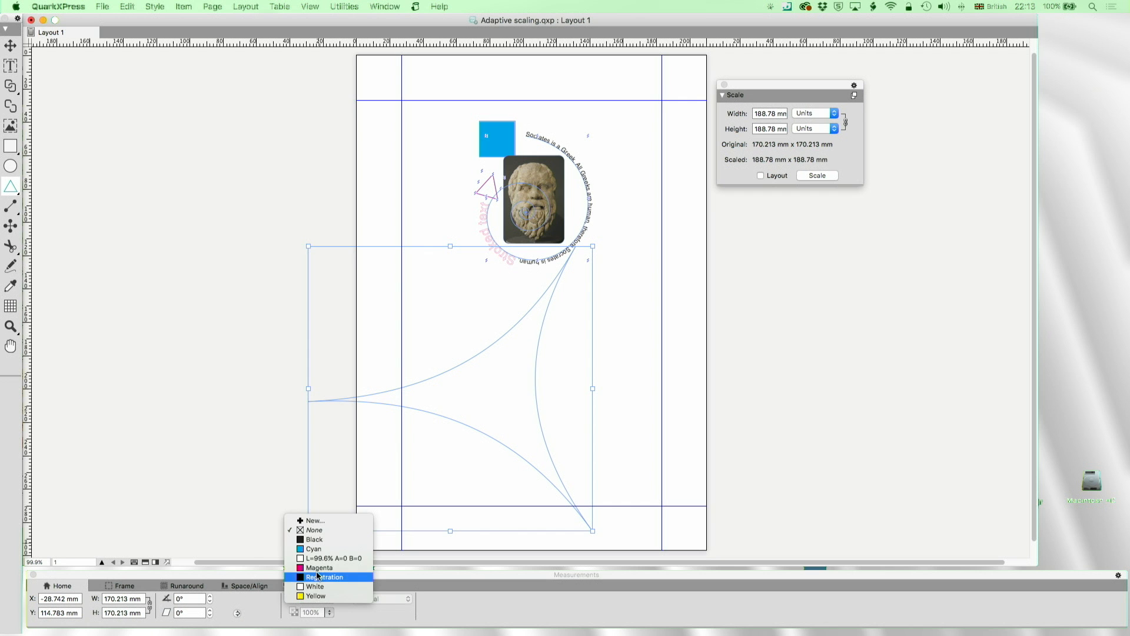
click(317, 548)
click(319, 613)
text(10)
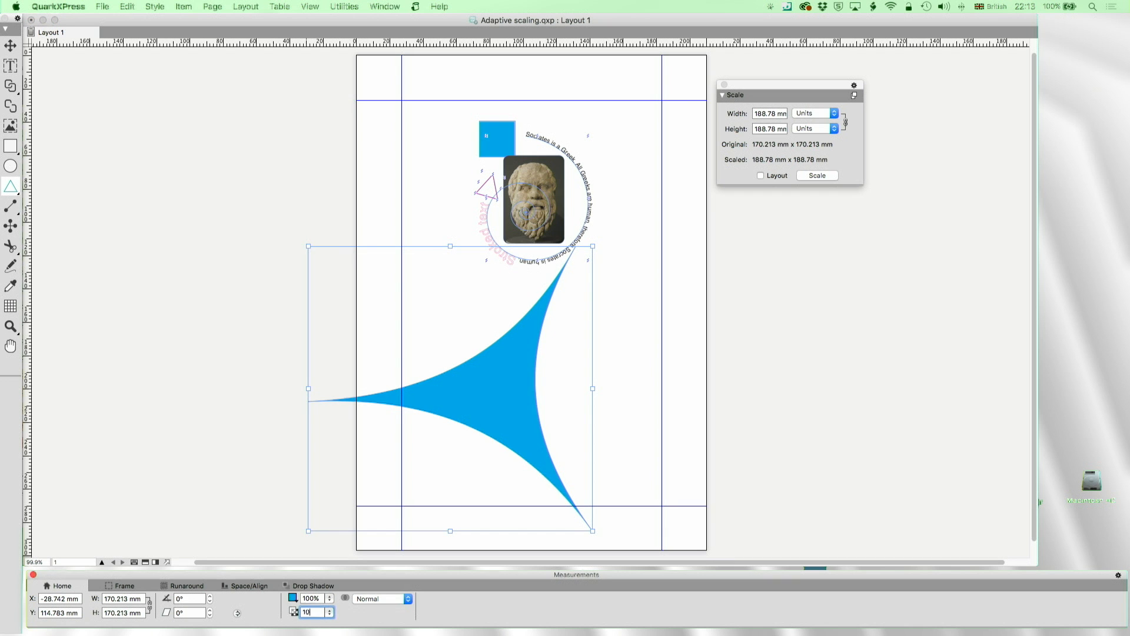
key(Return)
click(10, 45)
click(255, 245)
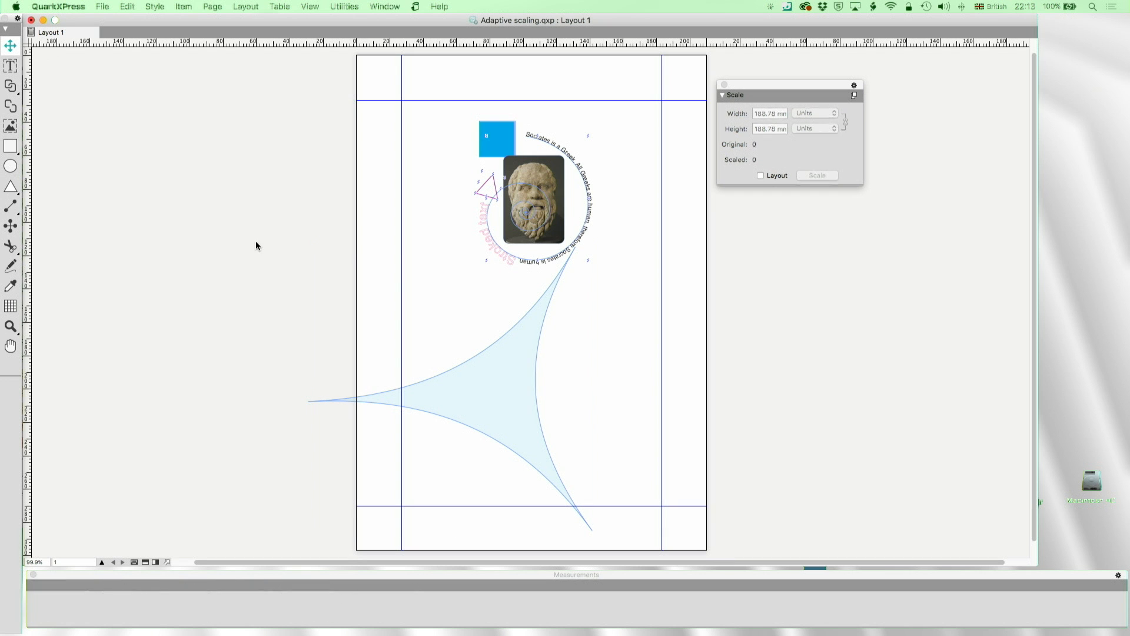
- Start duplicating Layout 1 and turn off scaling of locked content and locked items in its Adaptive Scaling options
right_click(64, 35)
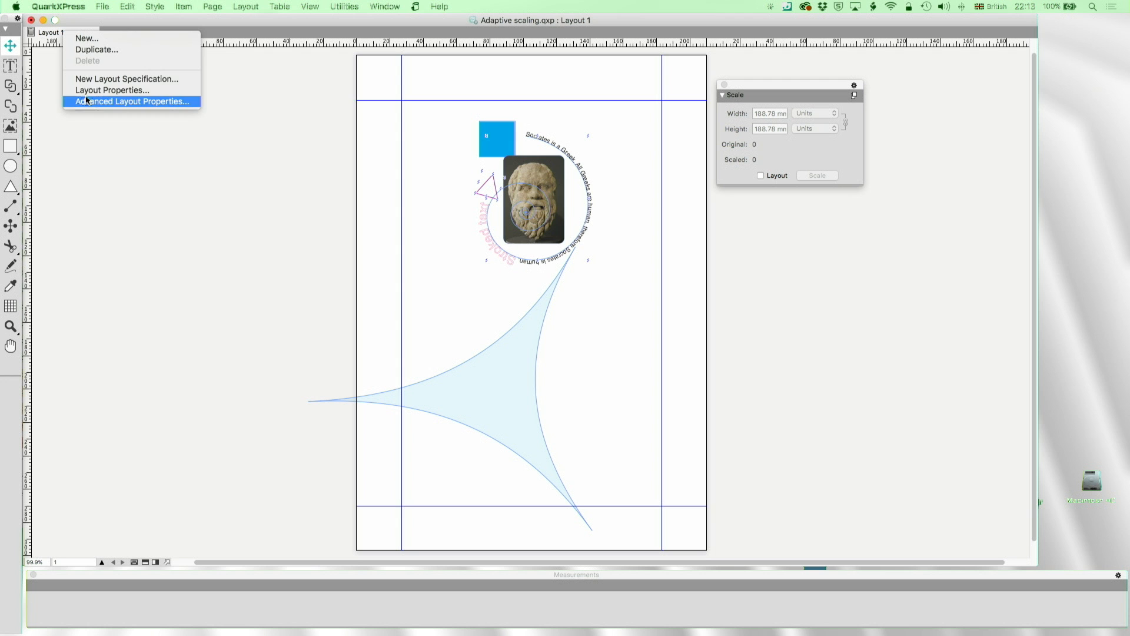
click(91, 49)
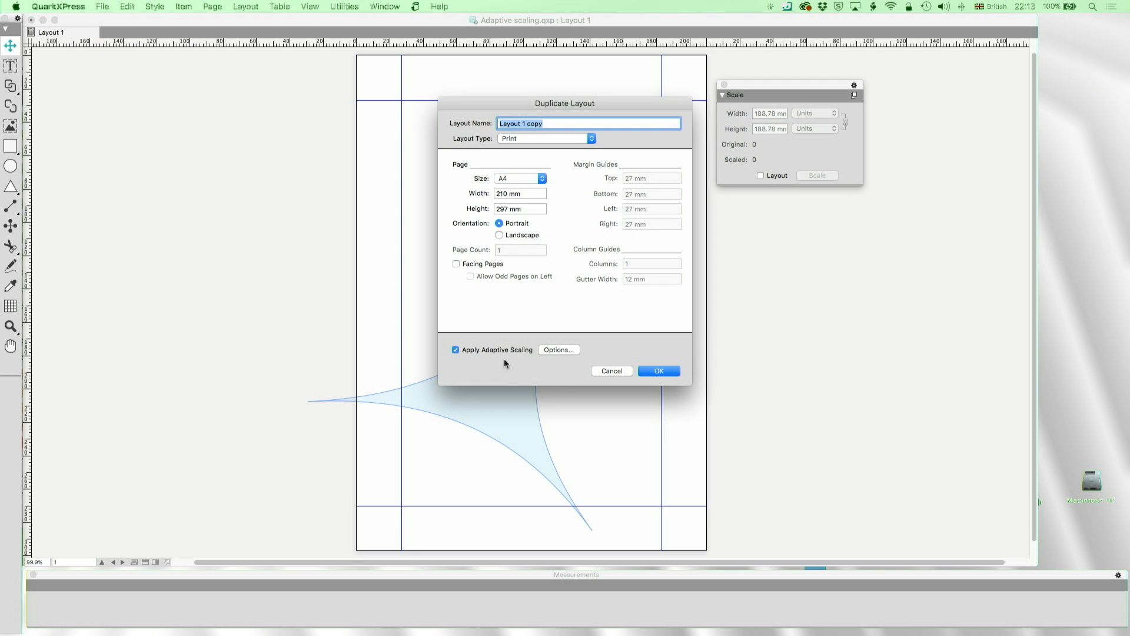
click(568, 350)
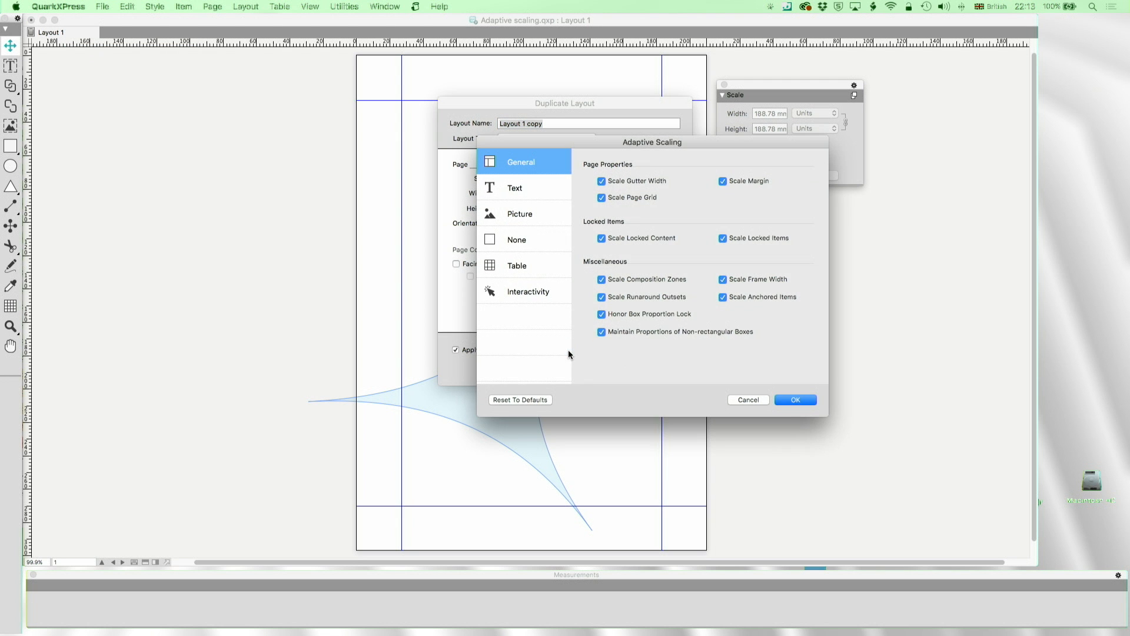
click(628, 237)
click(795, 400)
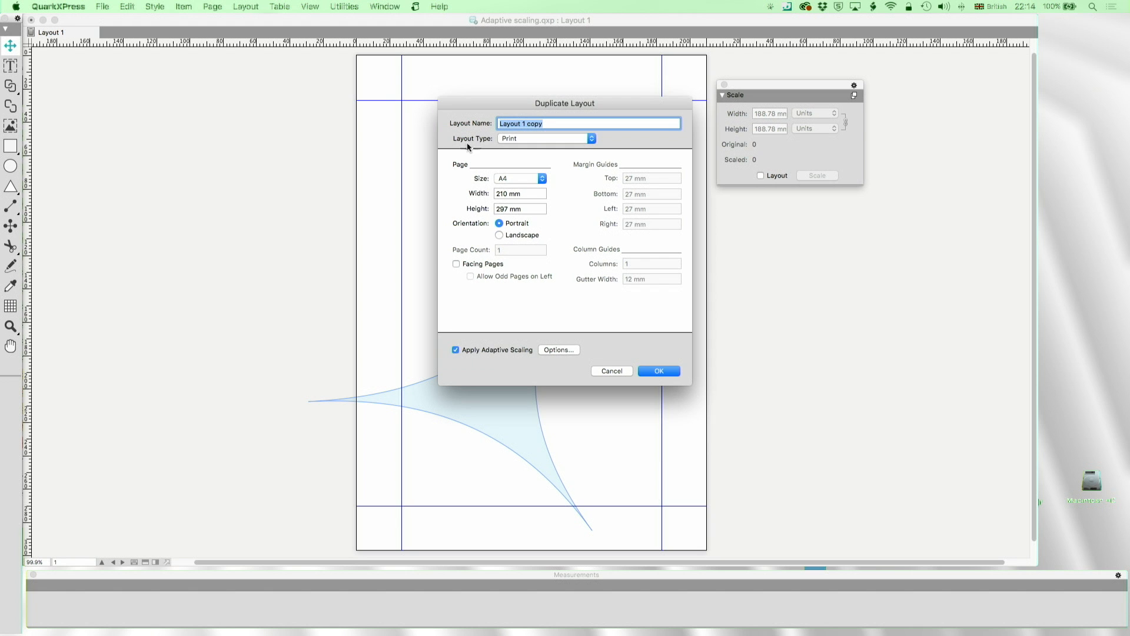
- Create the duplicate as an A5 landscape layout with Adaptive Scaling applied
click(501, 234)
click(512, 177)
click(507, 238)
click(507, 179)
click(508, 198)
click(657, 370)
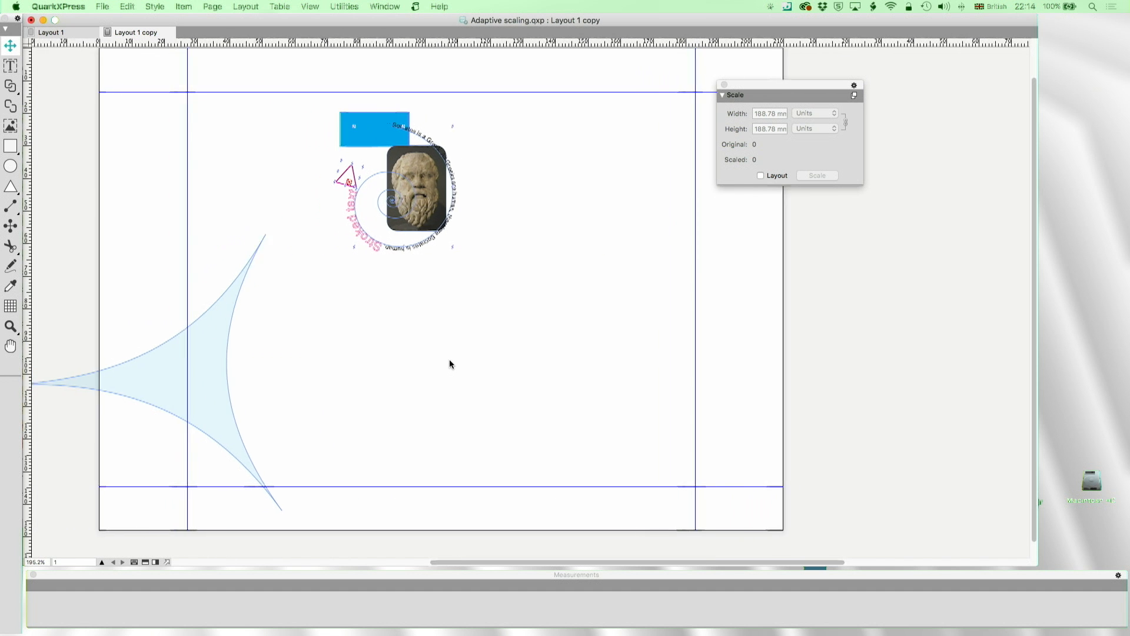
- Compare the large cyan shape and the other items on the new landscape copy with those on Layout 1
scroll(447, 359, left, 3)
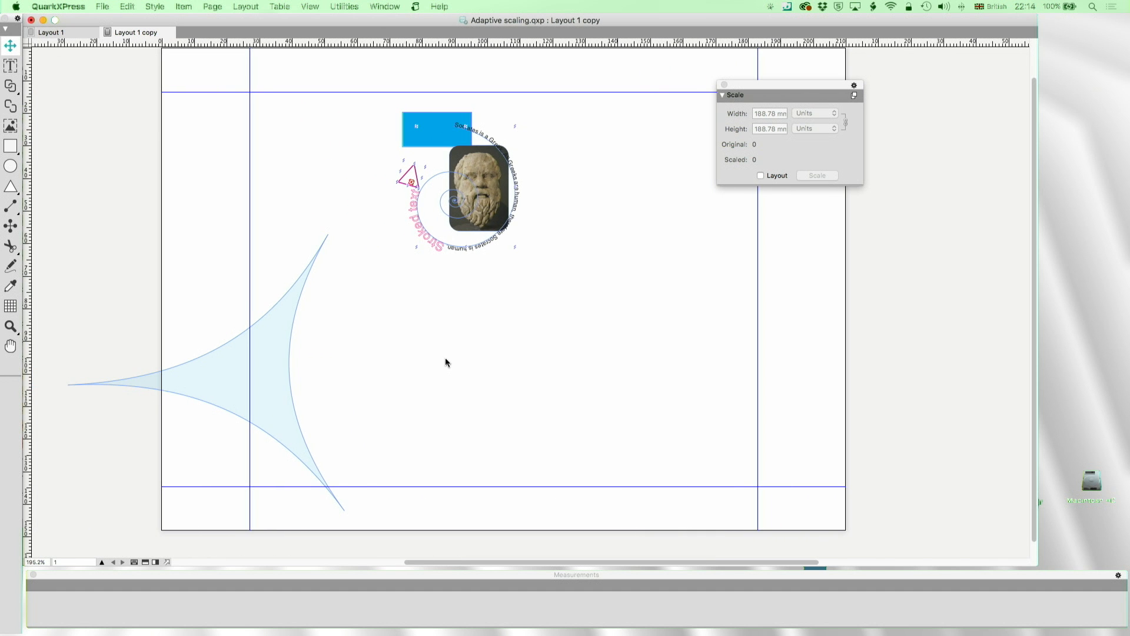
click(78, 30)
click(146, 35)
- Try toggling Scale Locked Content and Scale Locked Items in the Adaptive Scaling settings and discard the changes
click(853, 98)
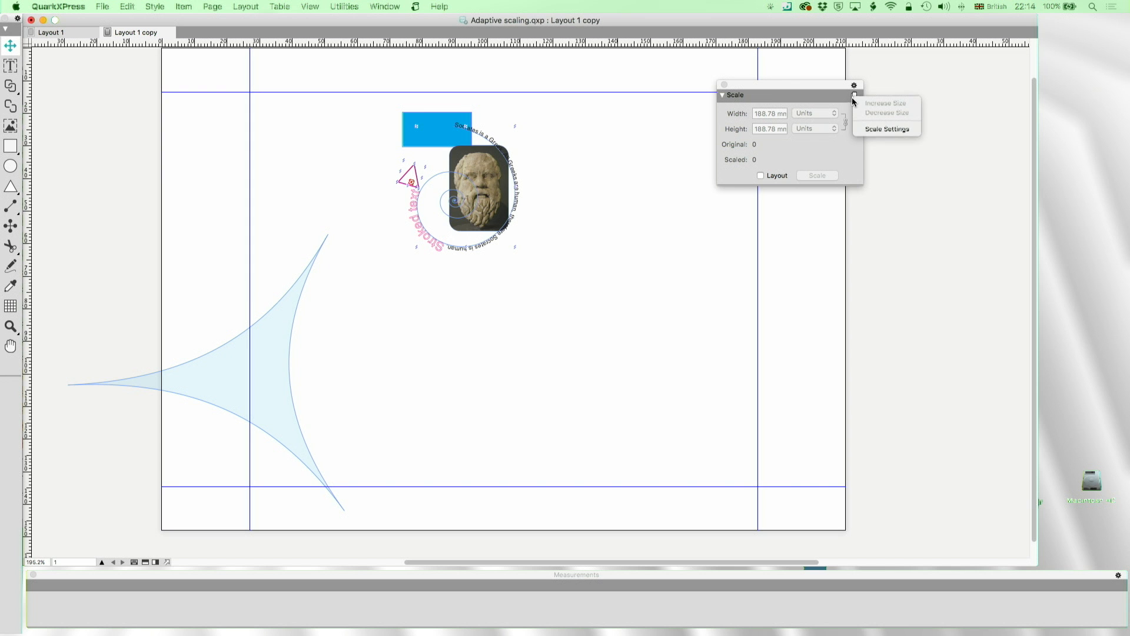
click(871, 128)
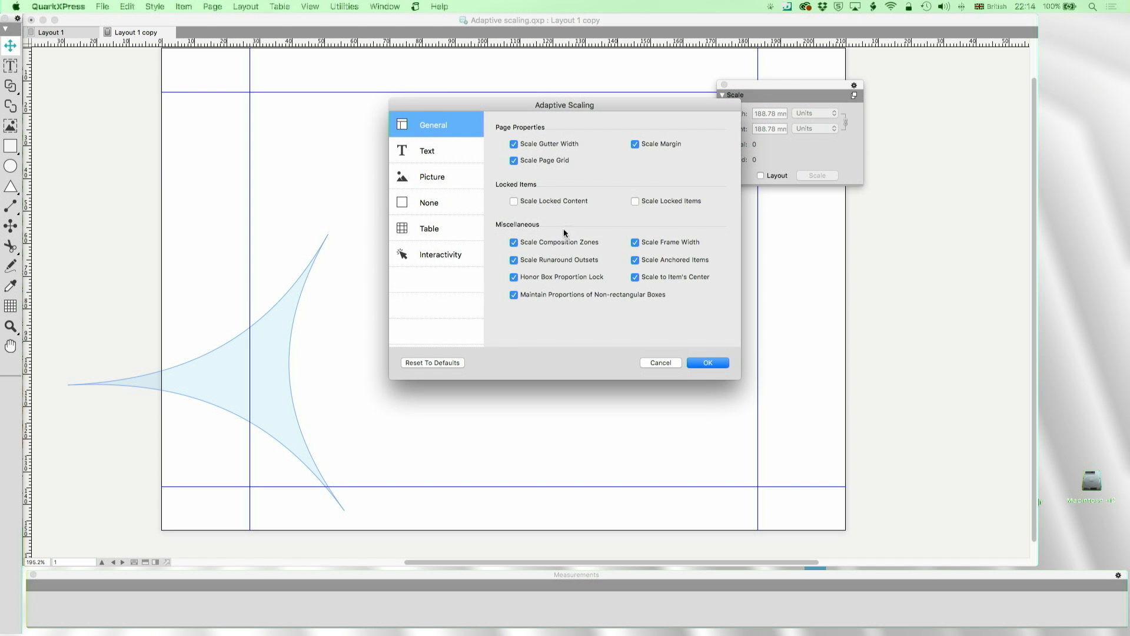
click(513, 202)
click(644, 201)
click(655, 360)
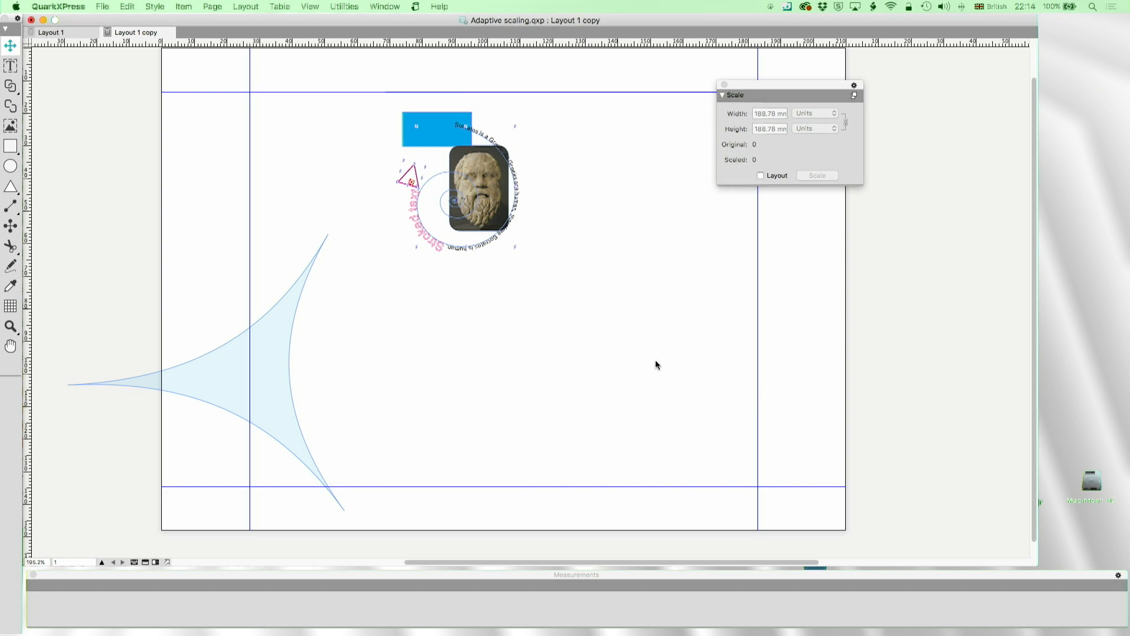
- Create a composition zone from the large cyan three-pointed shape on Layout 1
click(53, 34)
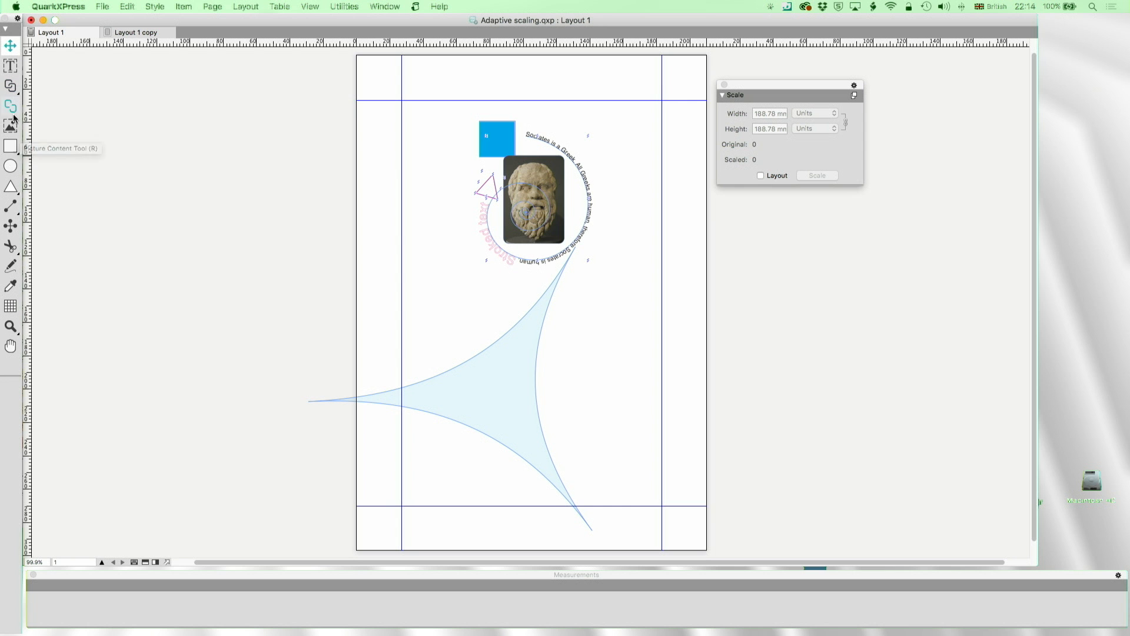
click(460, 375)
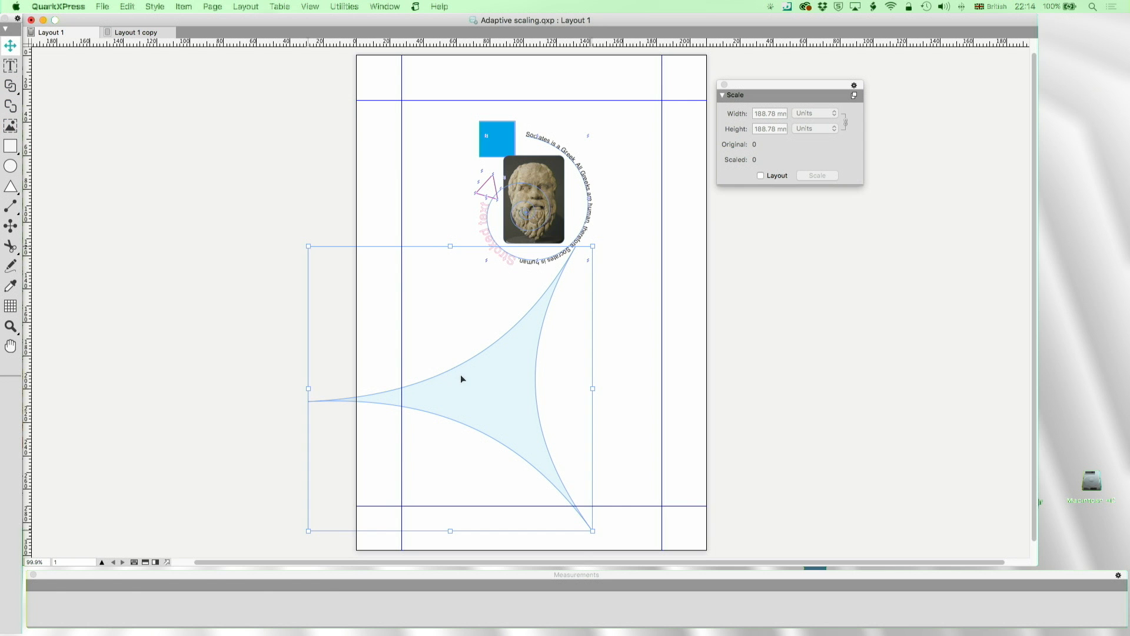
right_click(462, 385)
mouse_move(547, 535)
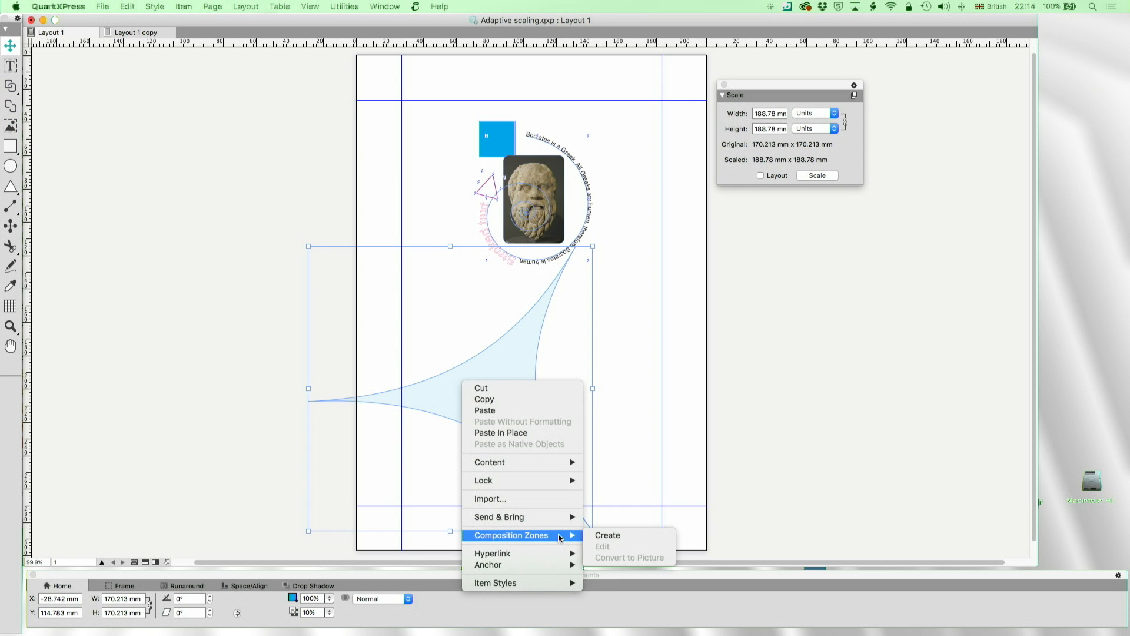
click(603, 536)
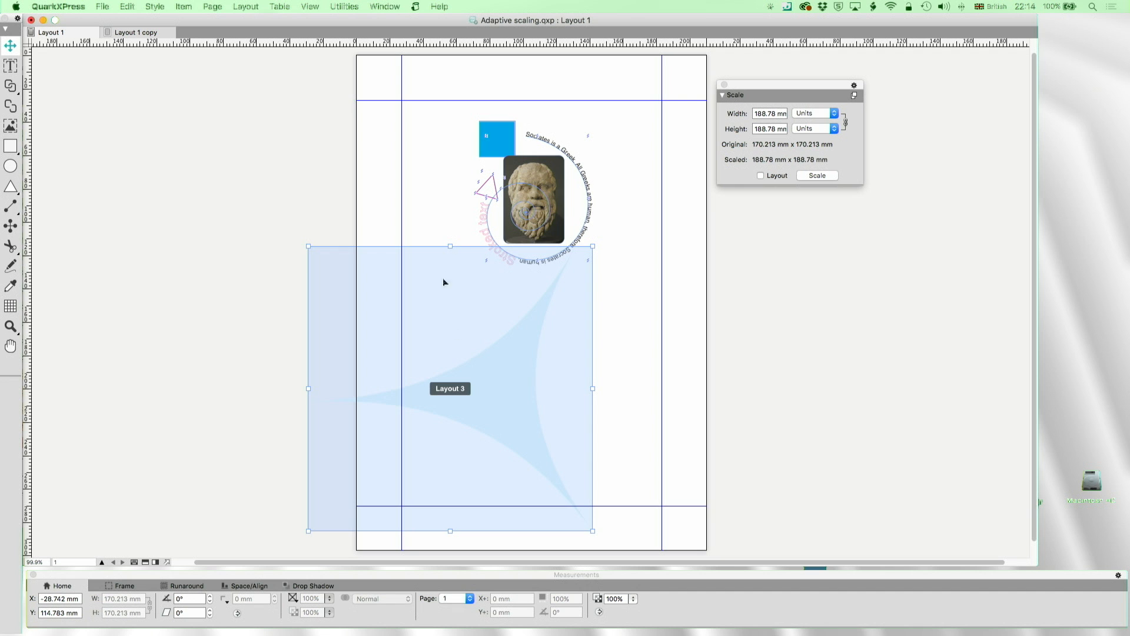
- Move the composition zone on Layout 1 up and further left, to about X -61.5 mm and Y 99.8 mm
right_click(440, 297)
mouse_move(474, 379)
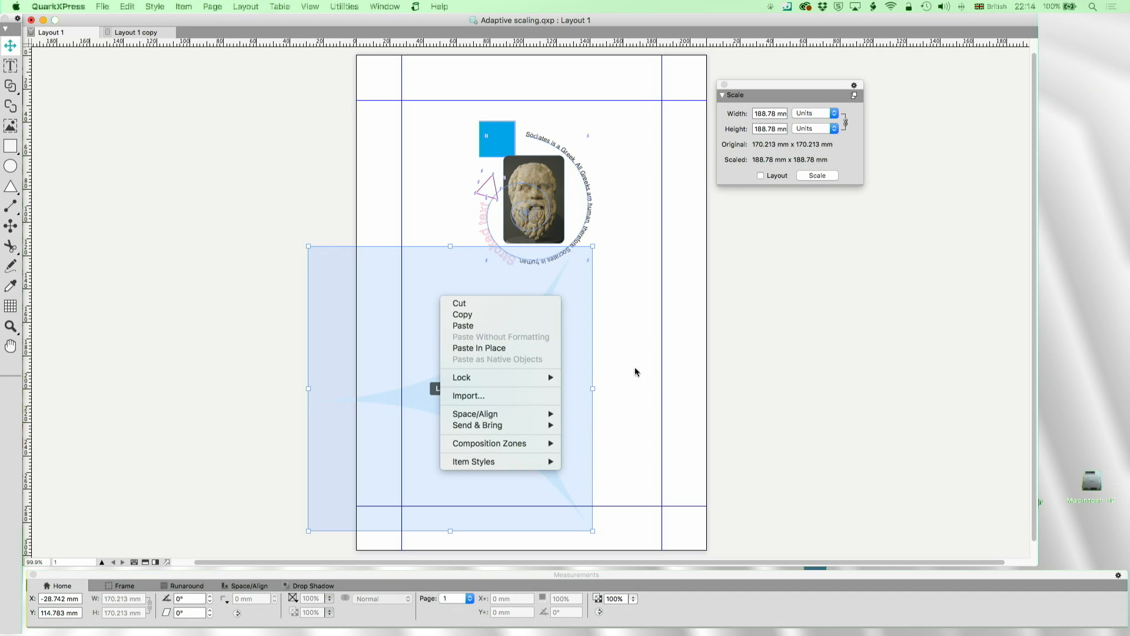
click(380, 283)
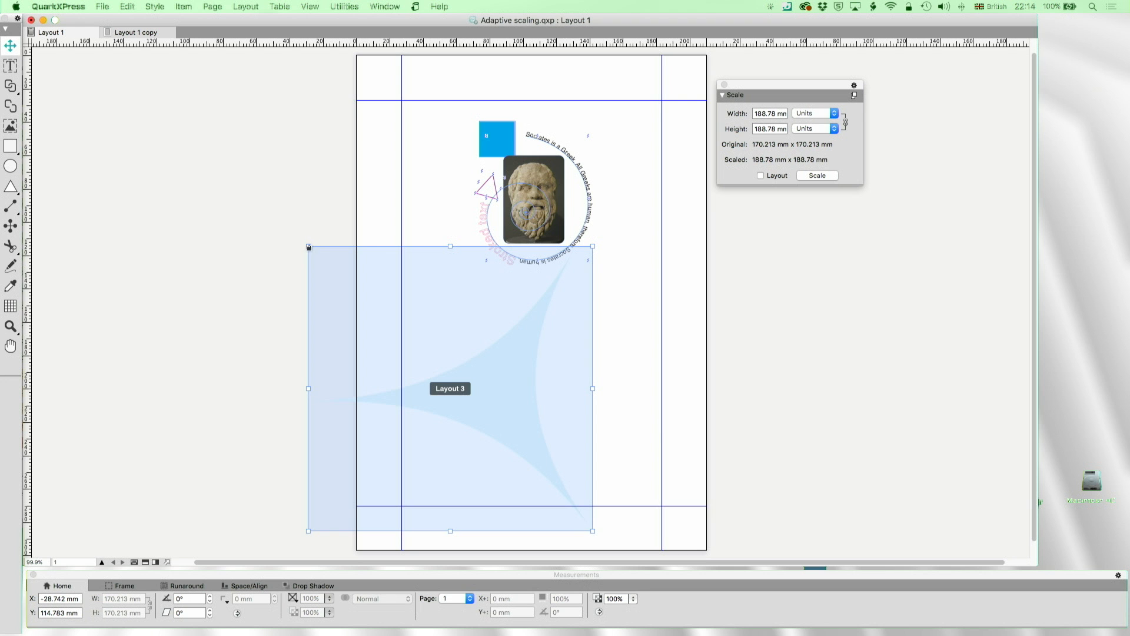
drag(437, 412, 396, 455)
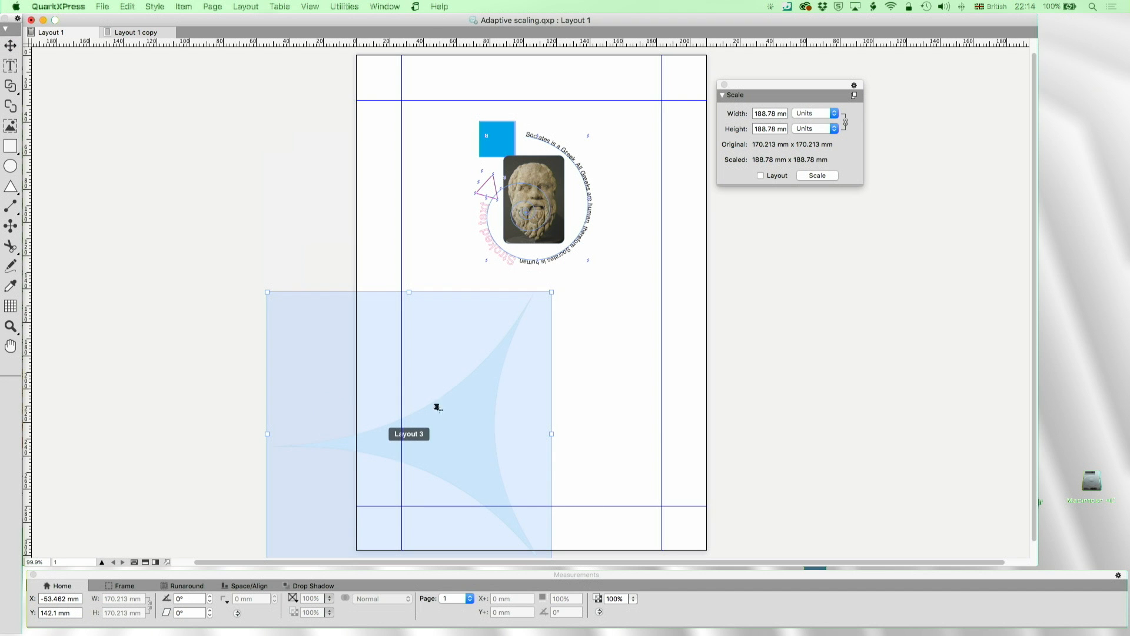
drag(513, 349, 504, 292)
key(super+z)
click(10, 46)
drag(481, 422, 468, 352)
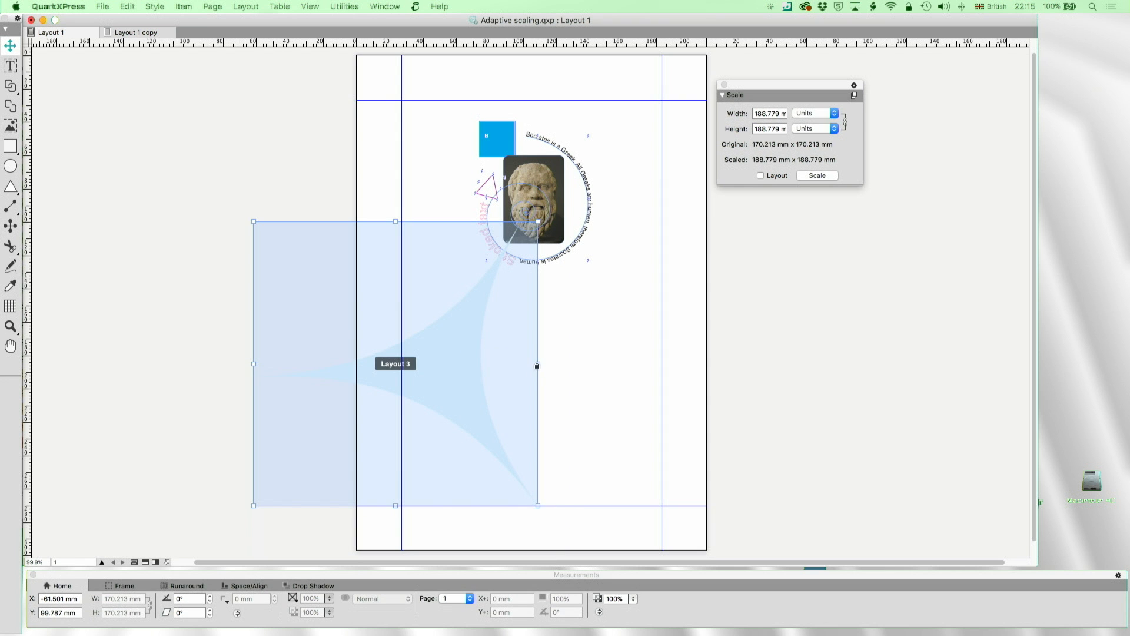
- Check the Scale Composition Zones option in the Adaptive Scaling settings and dismiss the dialog
click(854, 96)
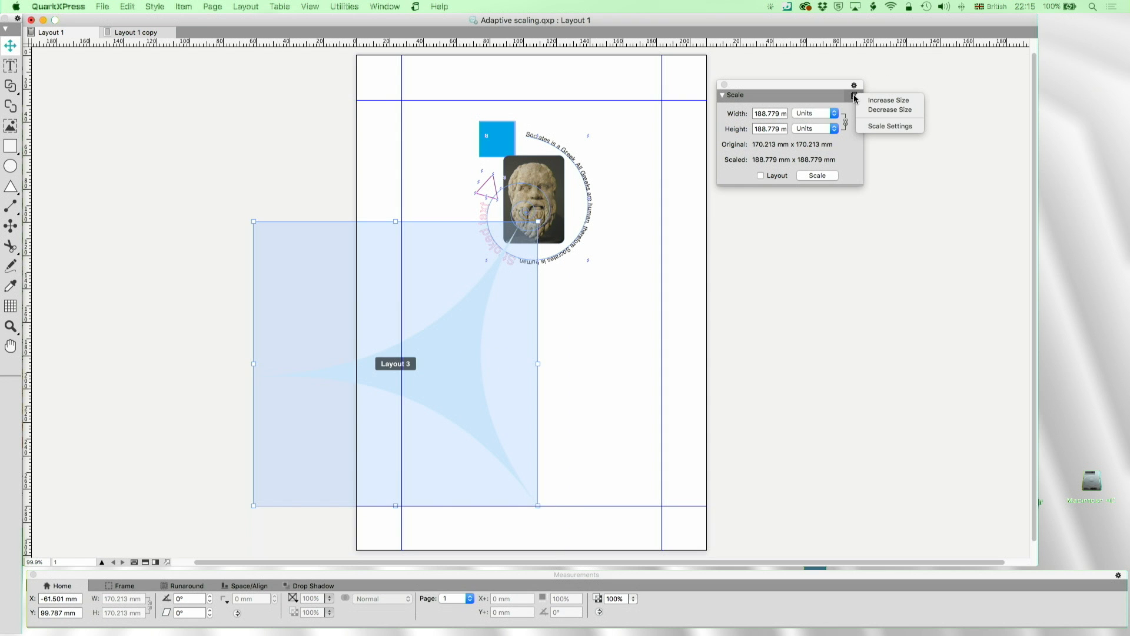
click(883, 127)
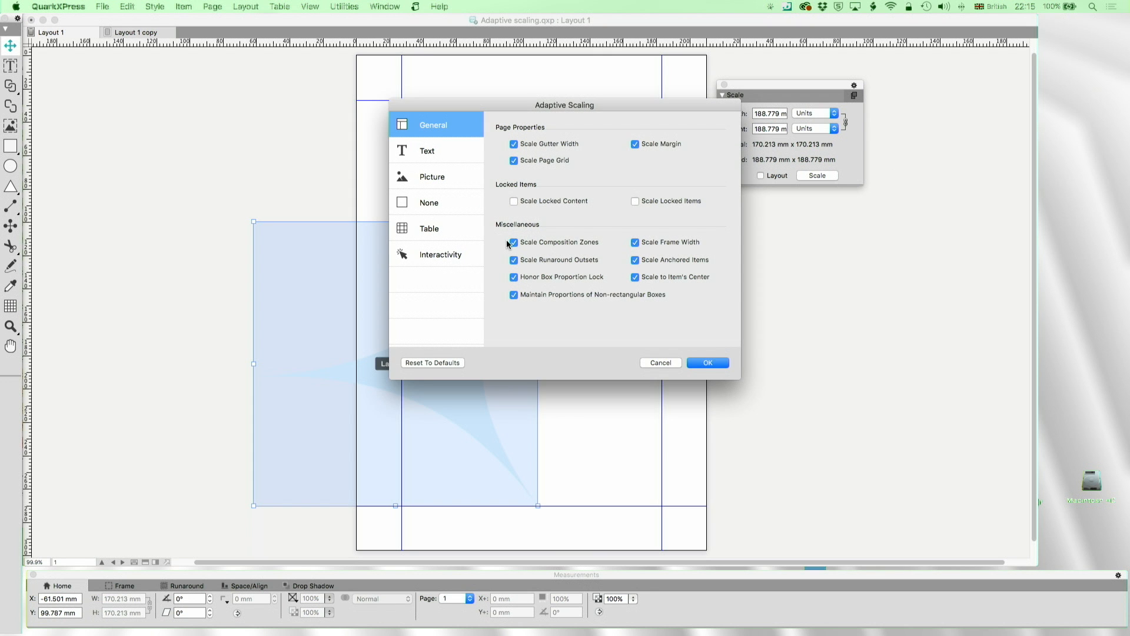
click(673, 362)
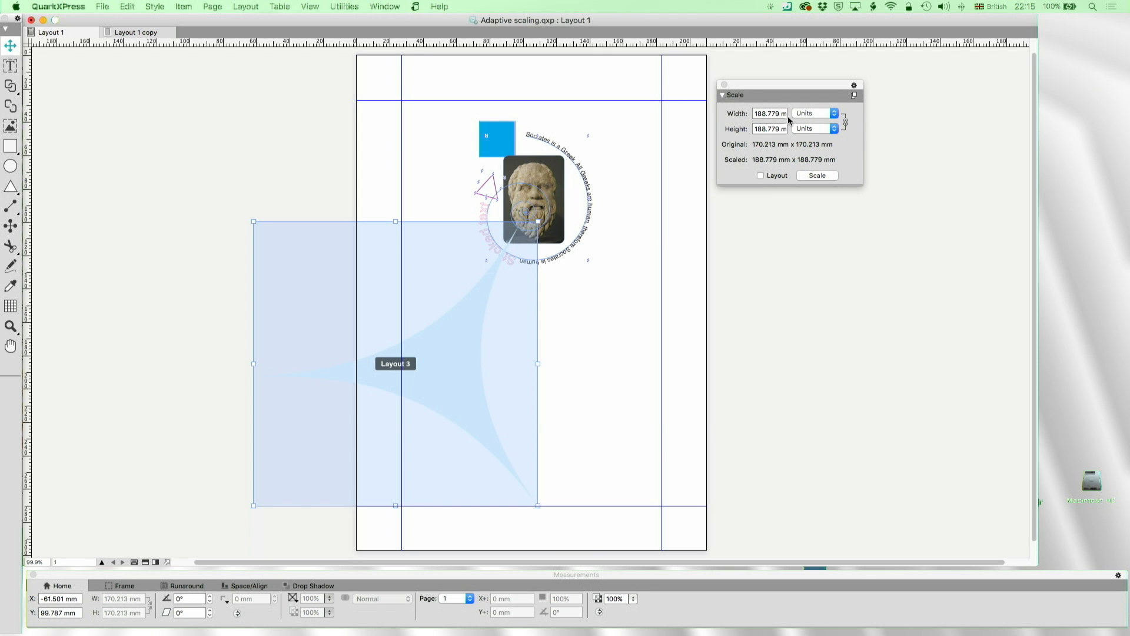
- Scale the composition zone on Layout 1 to 90 percent and move it onto the page, to about X 8 mm and Y 122.9 mm
click(814, 113)
click(808, 104)
click(812, 128)
click(808, 119)
click(783, 115)
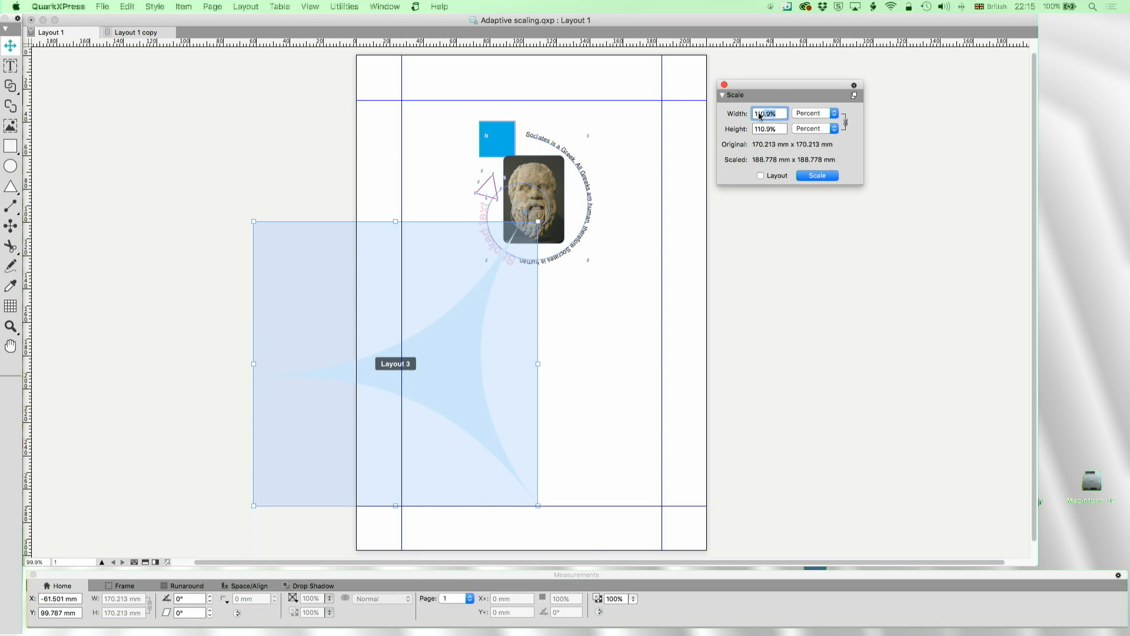
text(90)
click(814, 176)
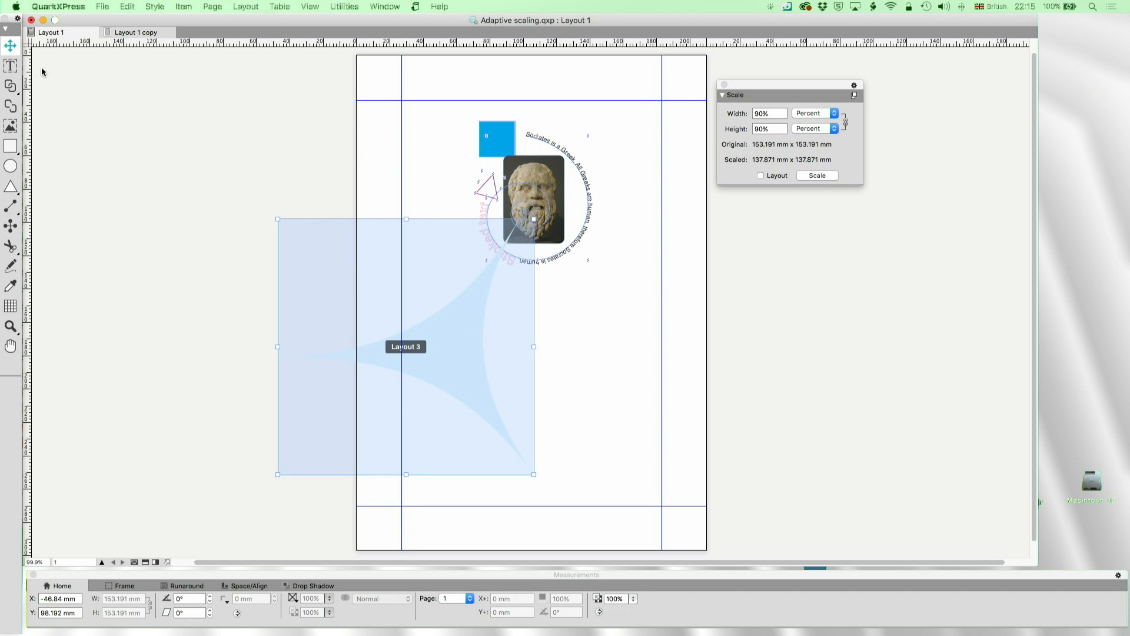
drag(426, 365, 535, 411)
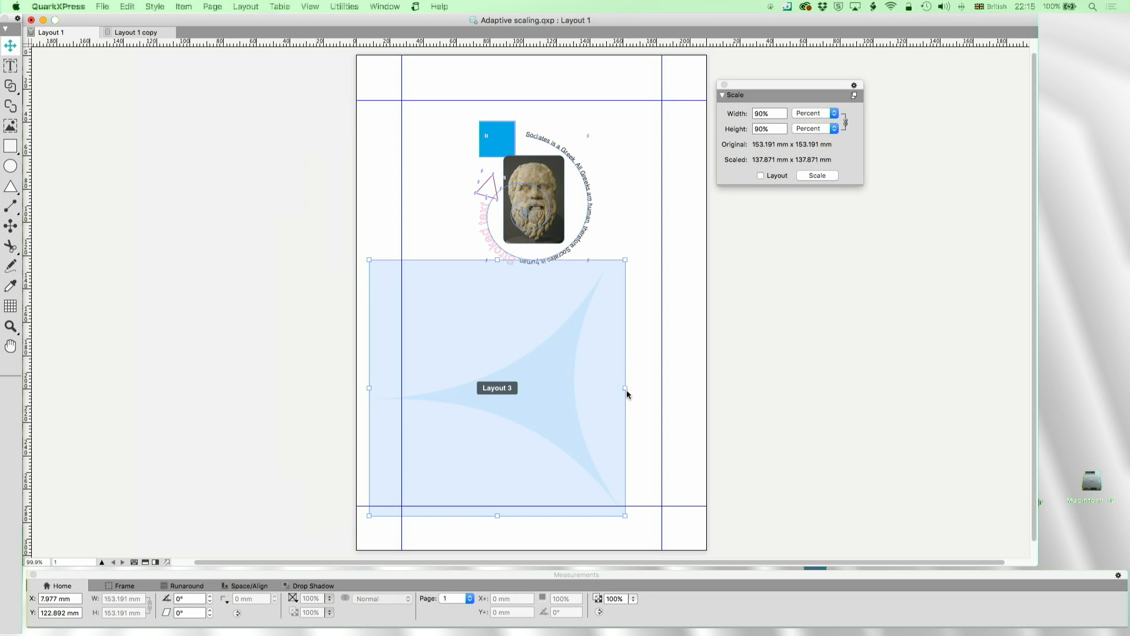
- Check the Honor Box Proportion Lock option in the Adaptive Scaling settings and dismiss the dialog
click(854, 95)
click(881, 126)
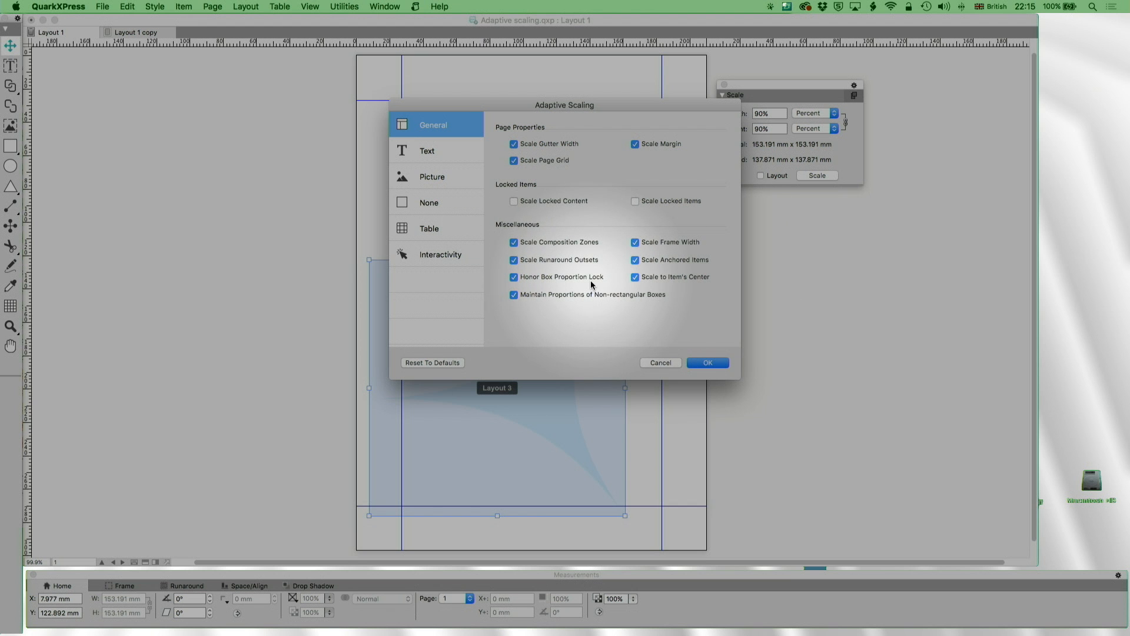
click(669, 364)
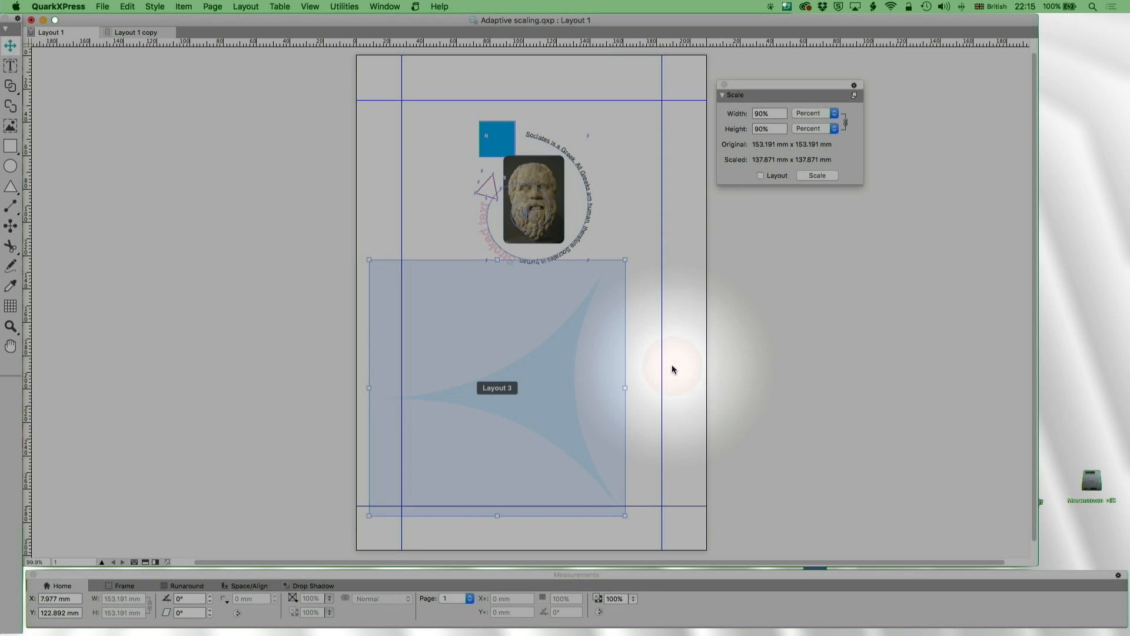
- Compare the blue box on Layout 1 copy with the one on Layout 1, selecting the original to inspect its proportions
click(139, 33)
right_click(139, 33)
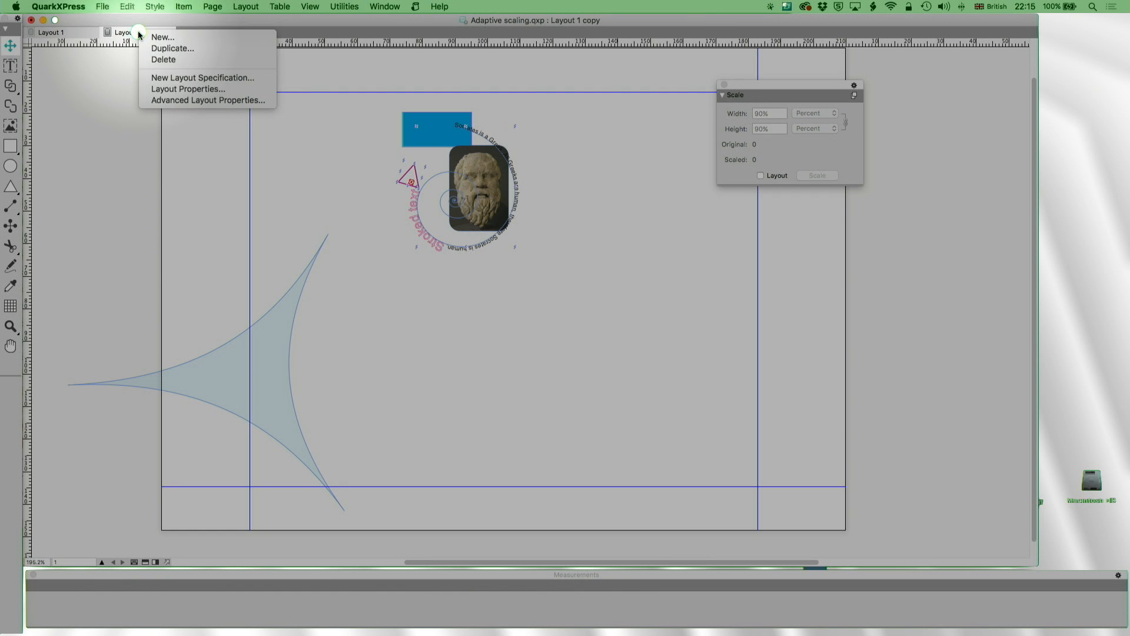
click(228, 186)
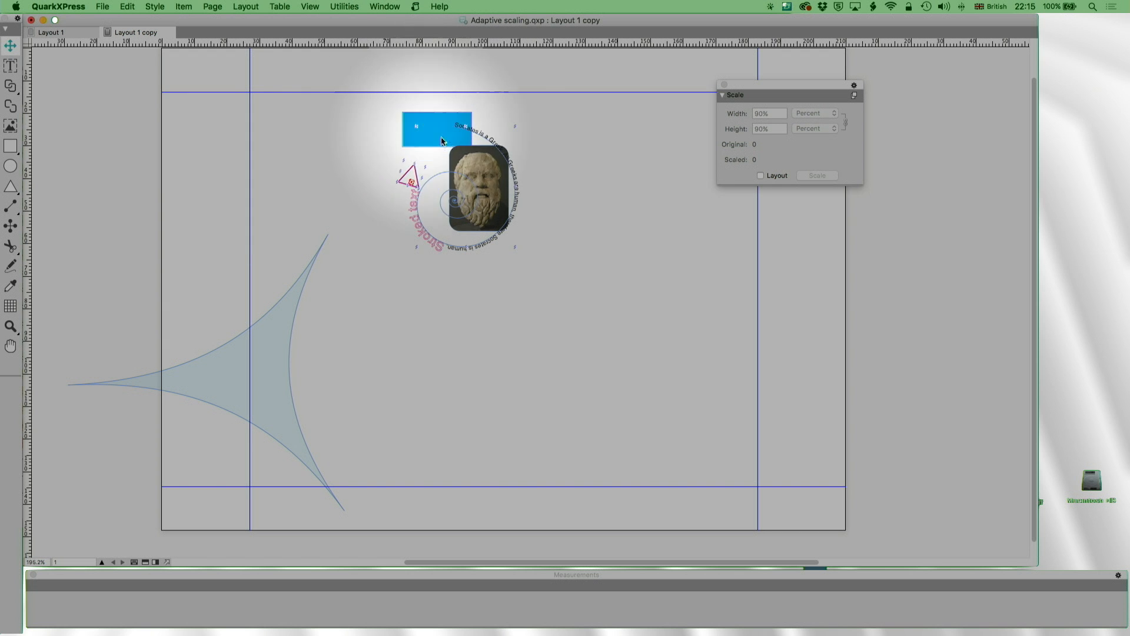
click(82, 32)
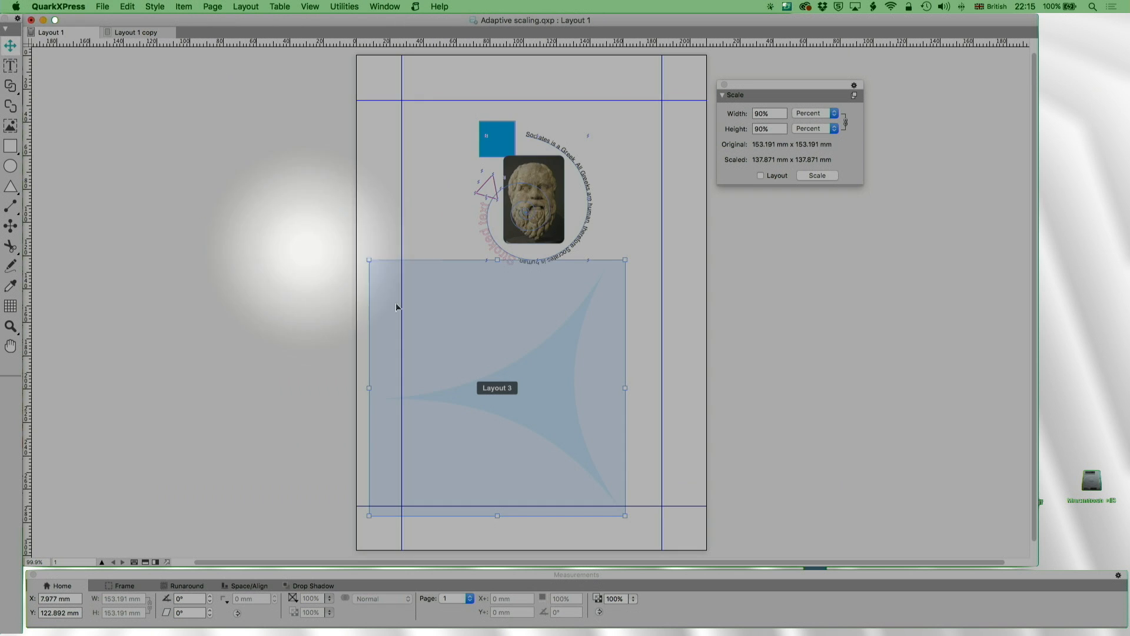
click(489, 144)
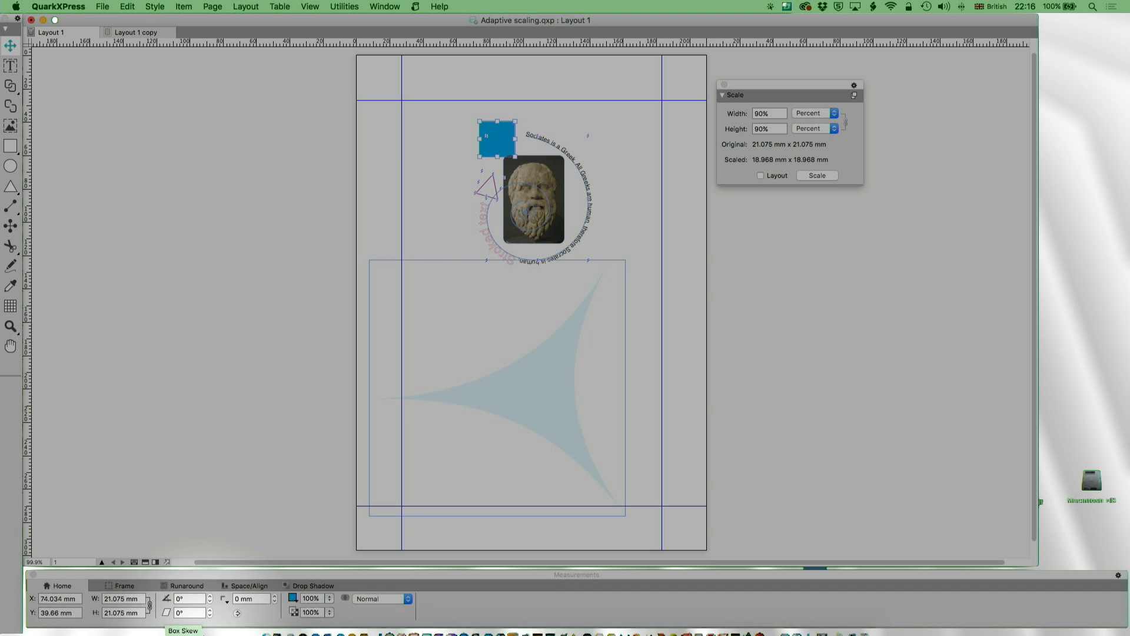
- Duplicate Layout 1 as an A4 landscape print layout named Layout 1 copy 1 with adaptive scaling applied
right_click(78, 31)
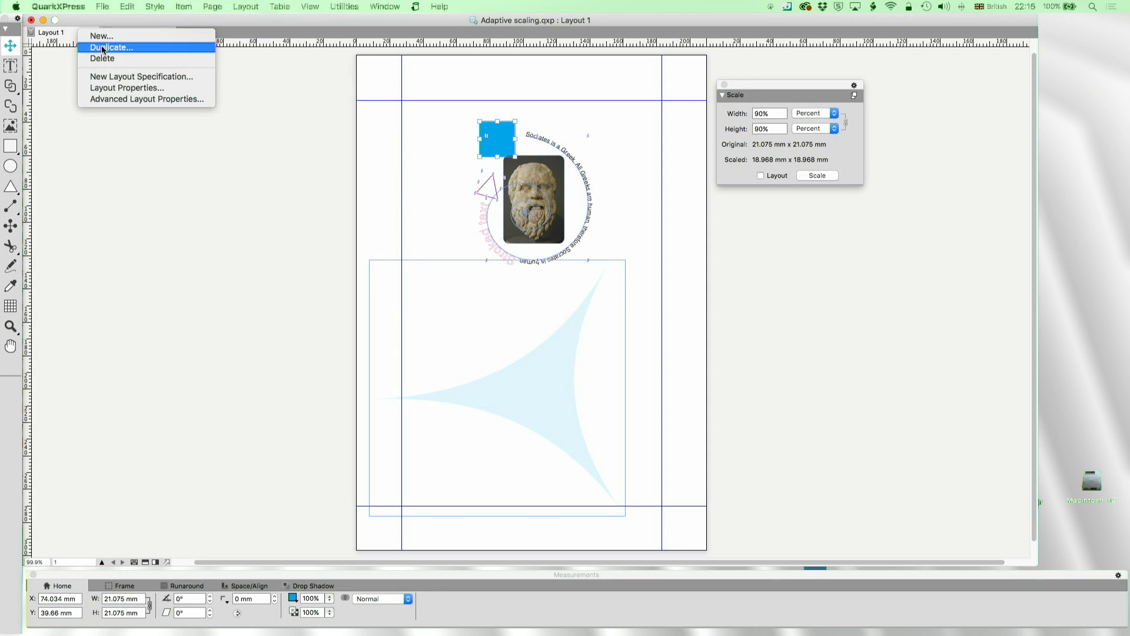
click(101, 47)
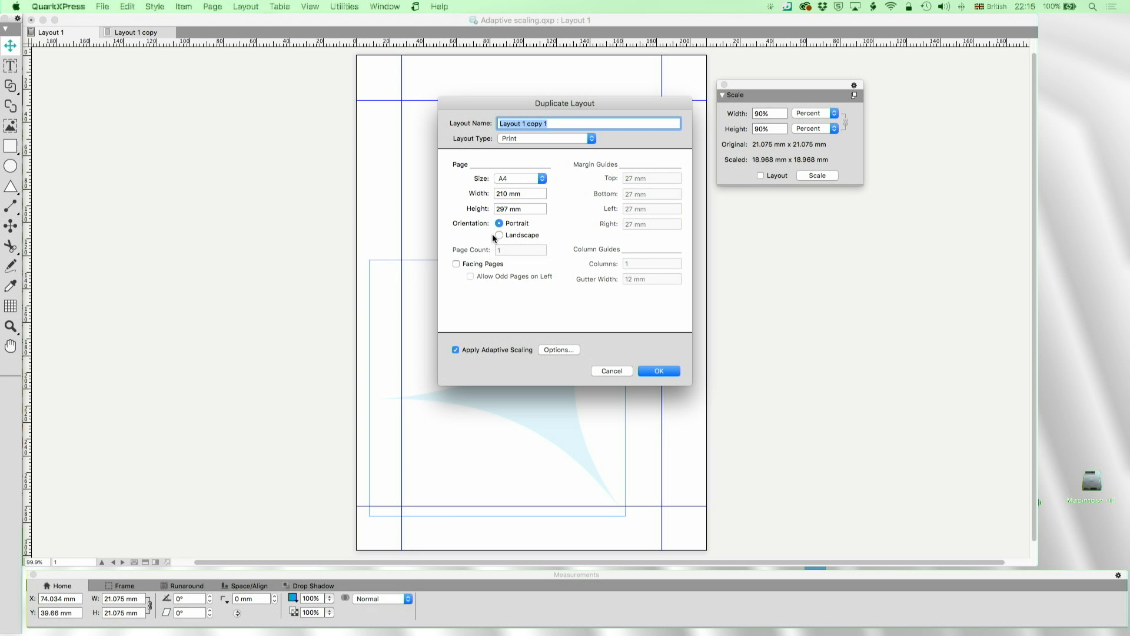
click(523, 179)
click(523, 178)
click(675, 373)
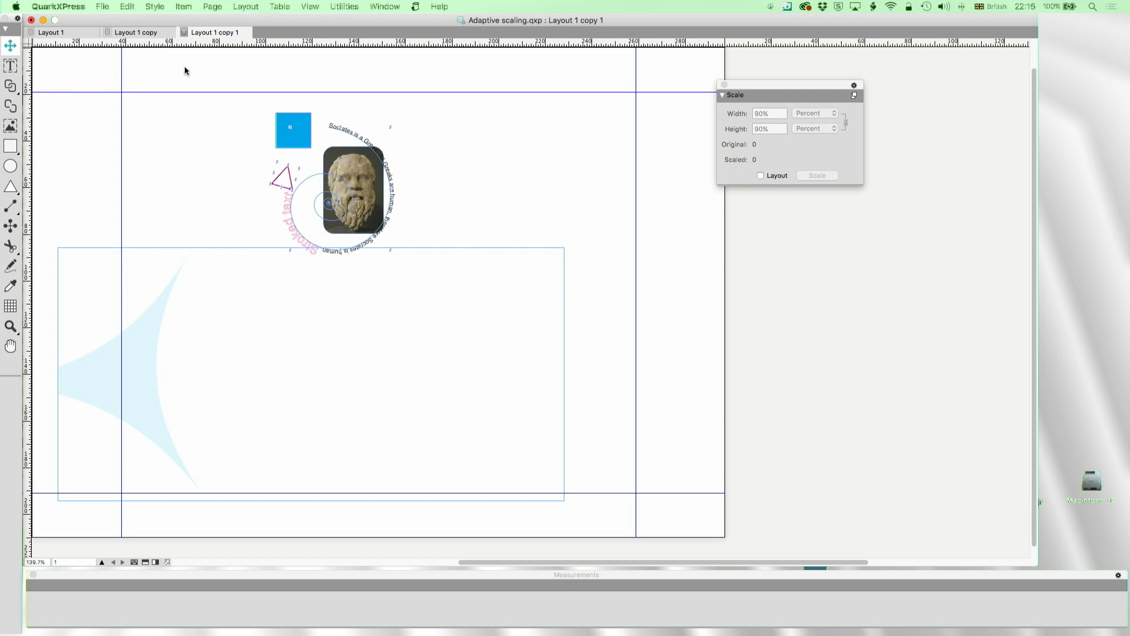
- Compare the blue box's shape on Layout 1 copy and Layout 1 copy 1, and return to Layout 1
click(139, 32)
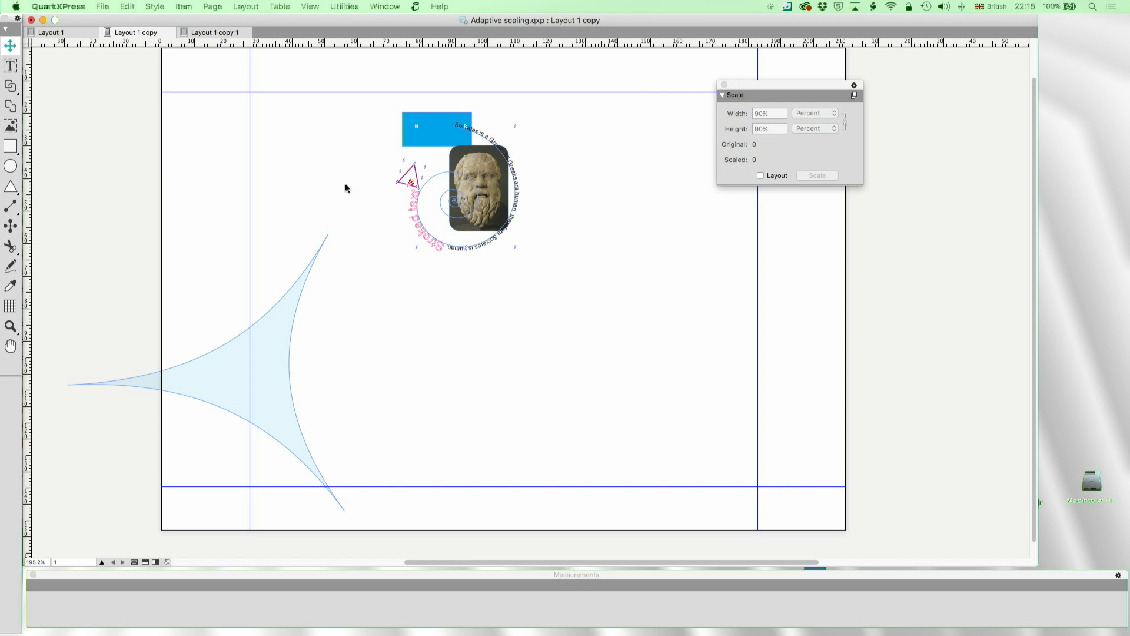
click(242, 34)
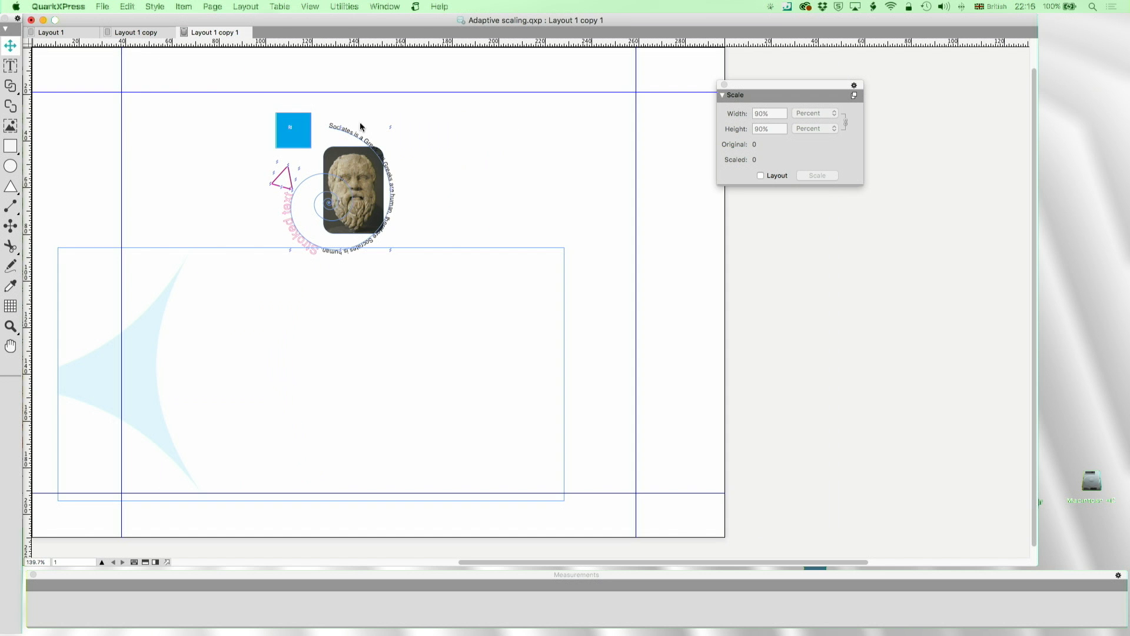
click(74, 33)
- Enable font size limits in the Adaptive Scaling text settings, with a minimum of 6 pt
click(854, 95)
click(870, 122)
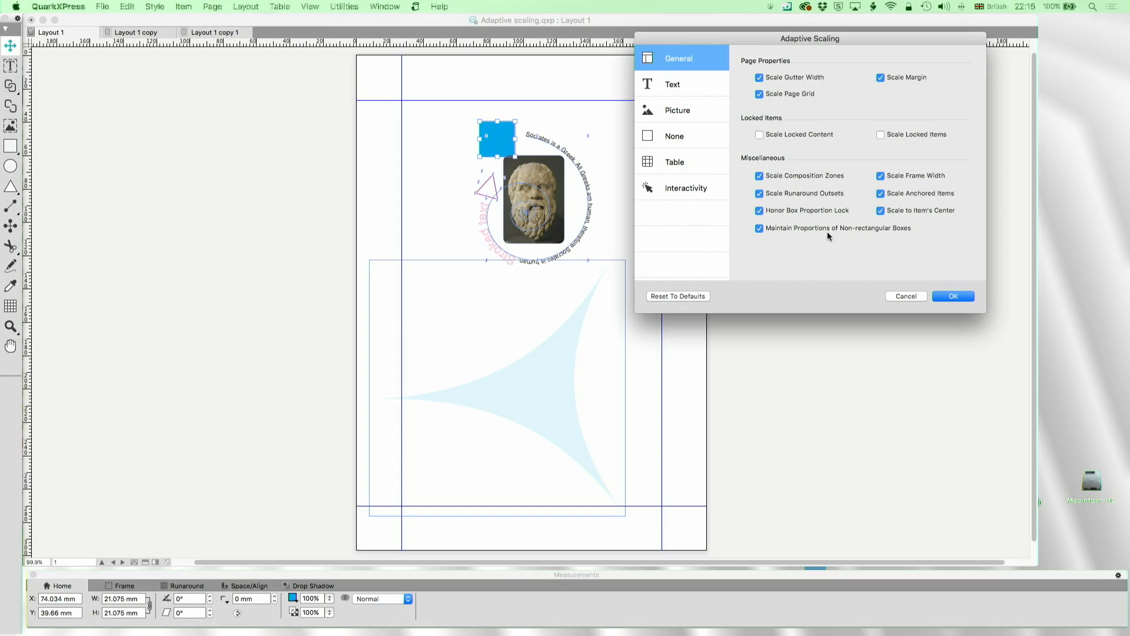
click(683, 89)
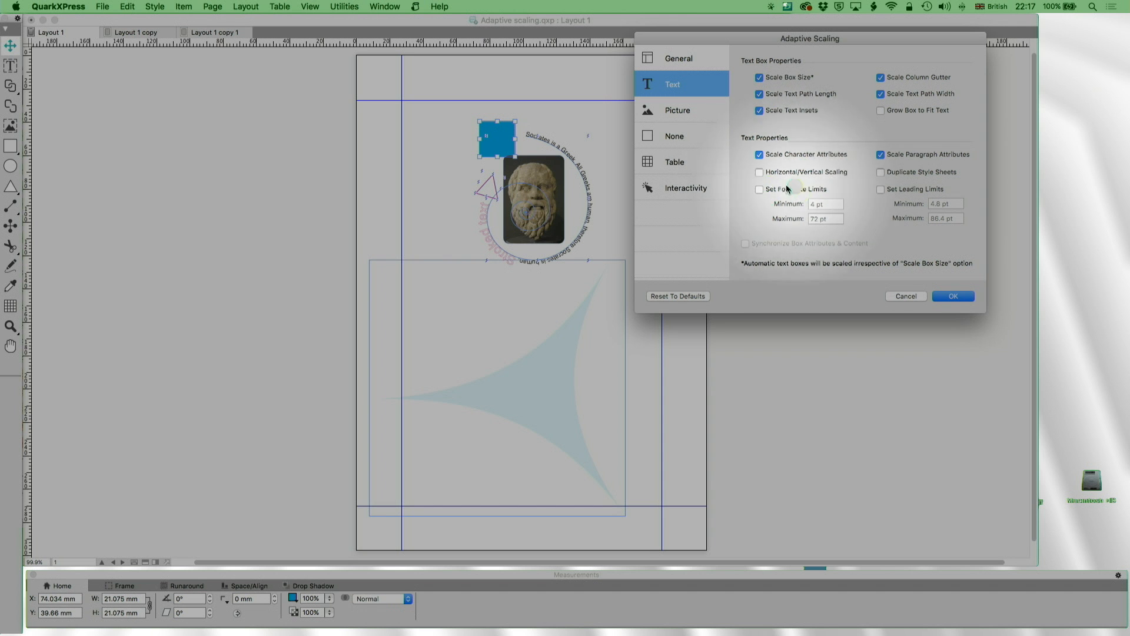
click(759, 189)
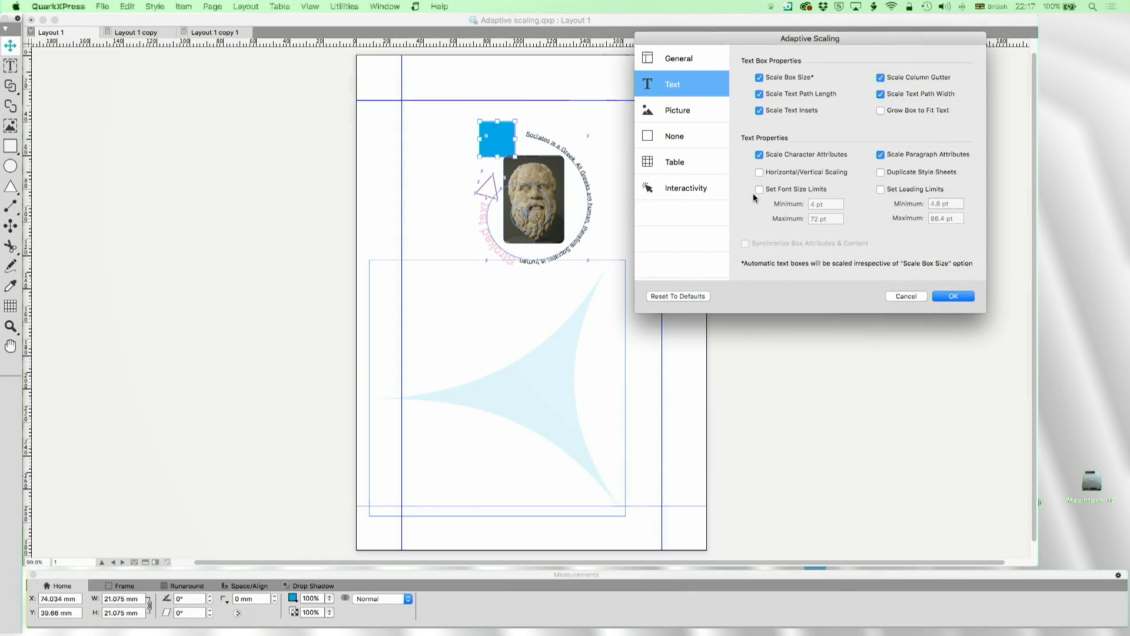
drag(831, 206, 778, 207)
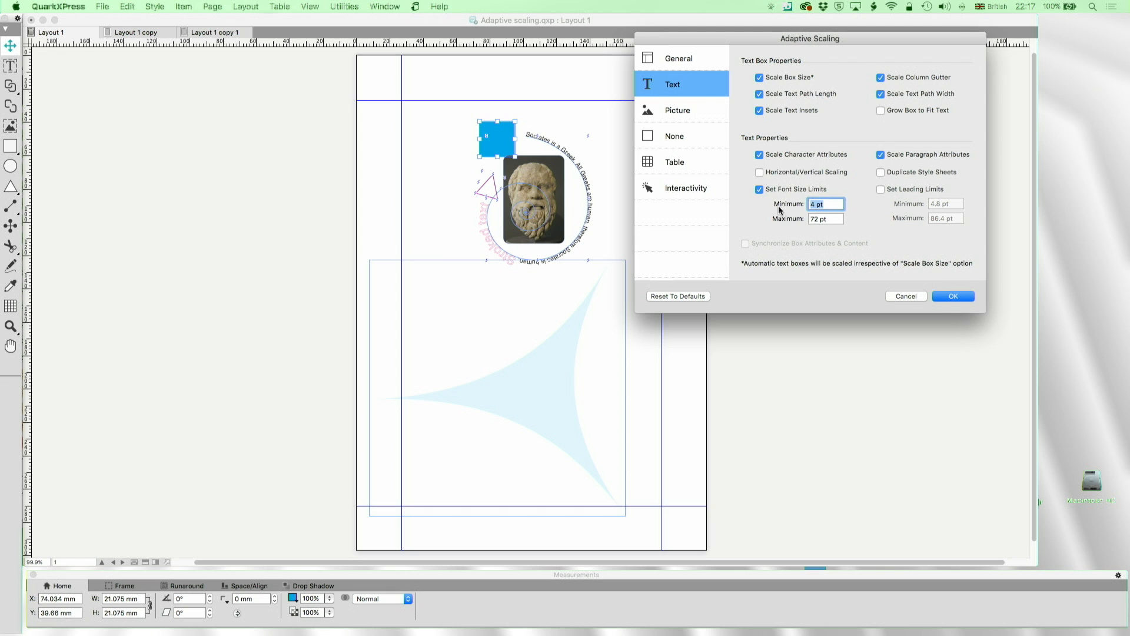
text(6)
- Enable leading limits in the Adaptive Scaling text settings with a minimum of 7 pt, and apply the settings
click(883, 190)
click(881, 189)
drag(951, 205, 915, 212)
text(6)
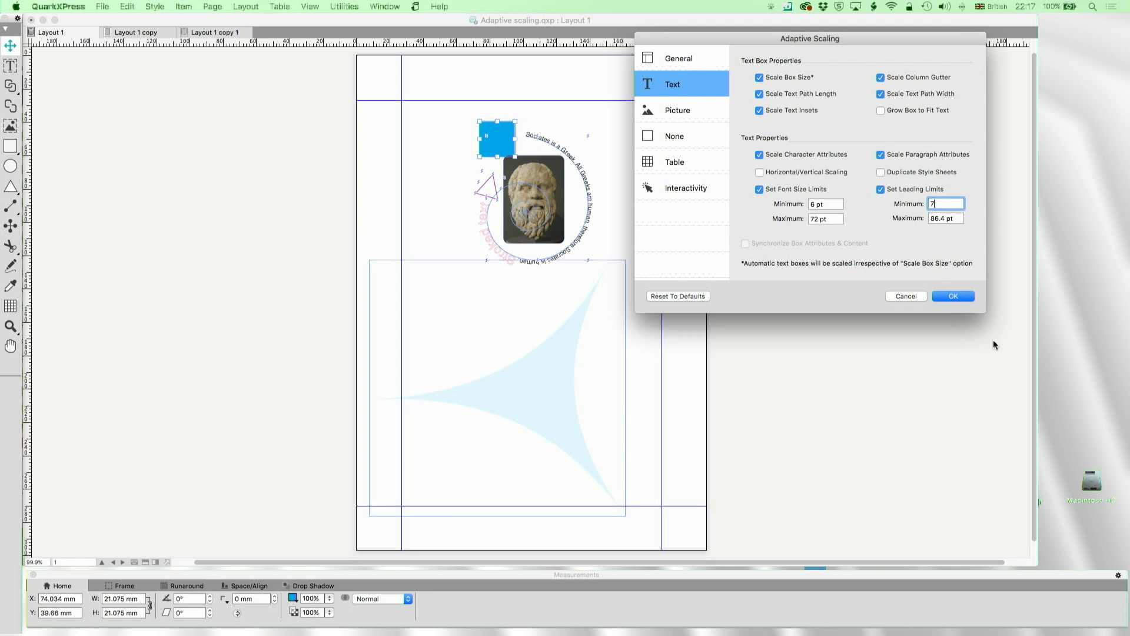
click(956, 298)
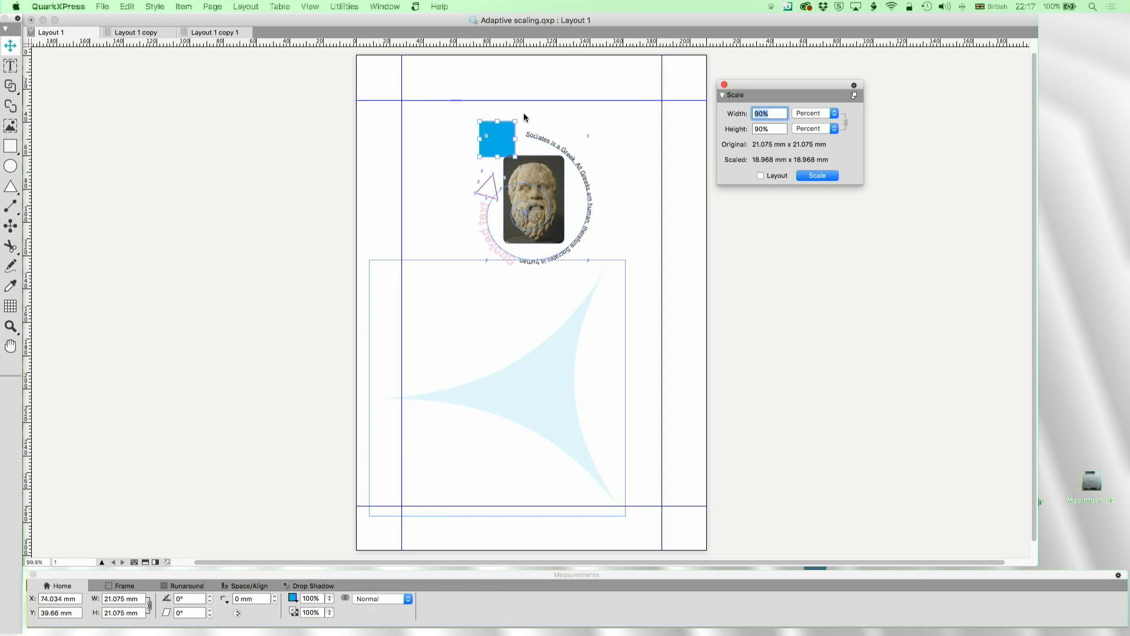
- Try scaling the blue box to 20 percent, and undo both the scaling and the stray edit in the spiral text
text(20)
click(824, 175)
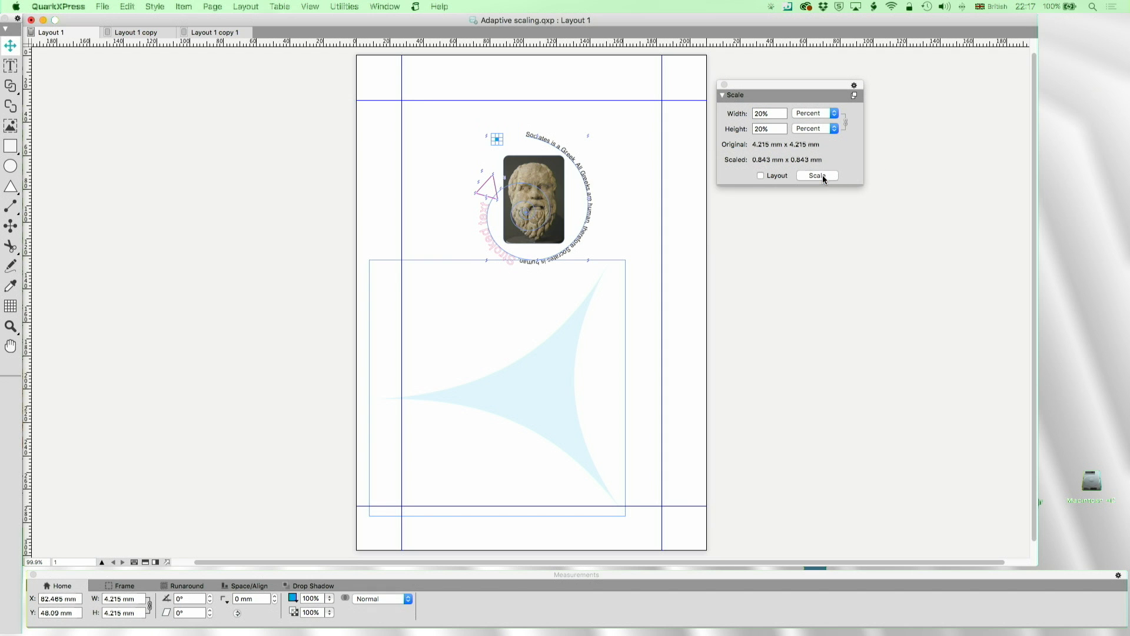
double_click(584, 188)
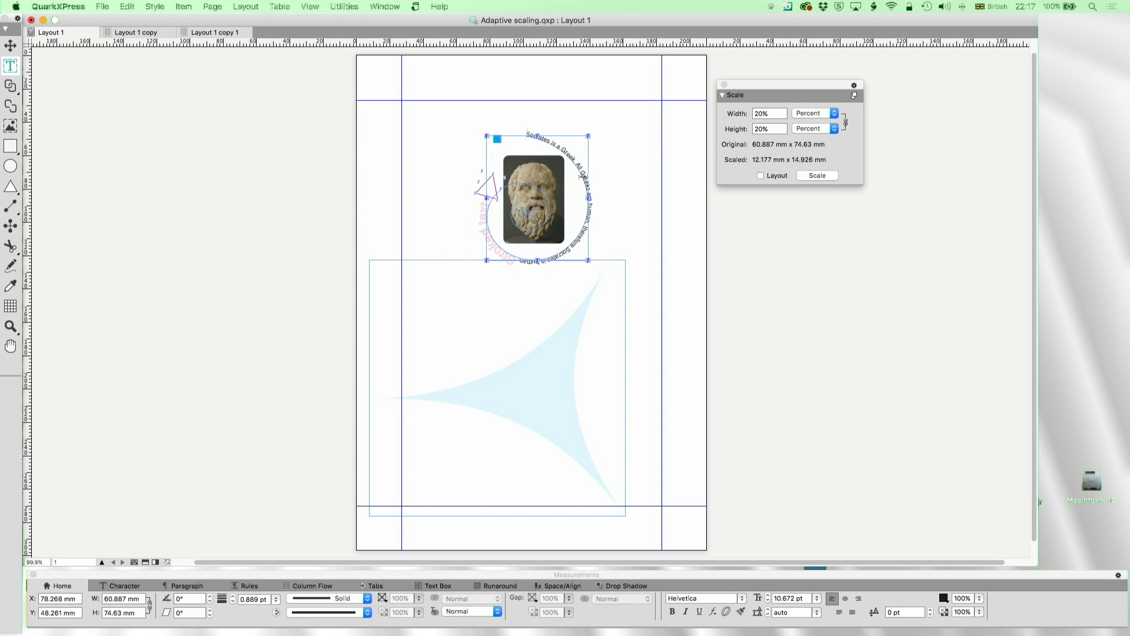
click(572, 165)
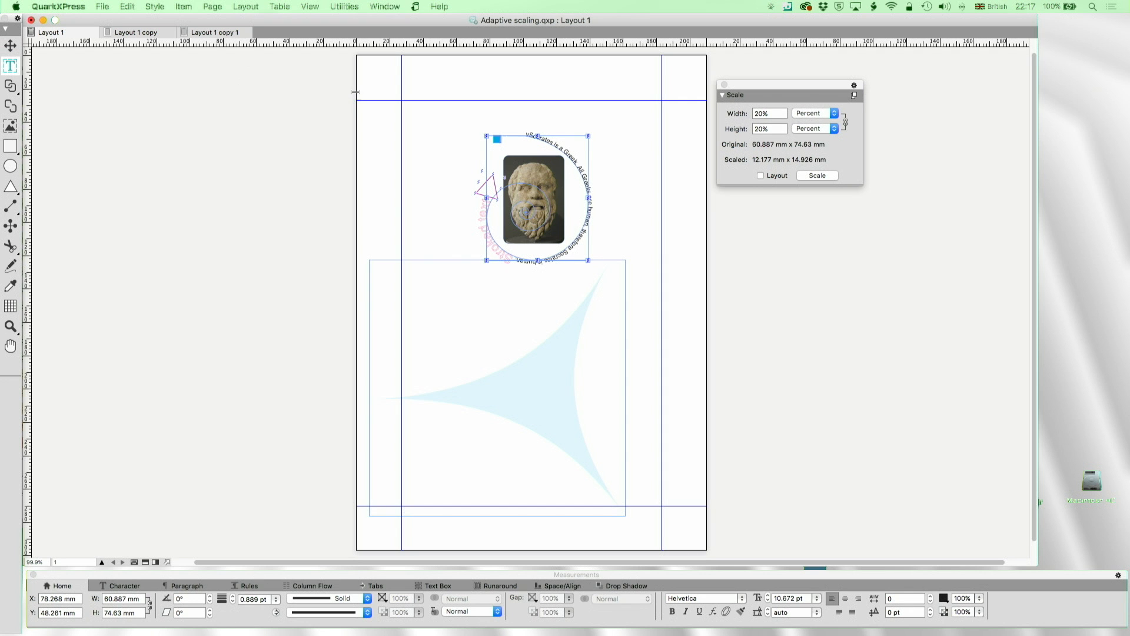
key(super+z)
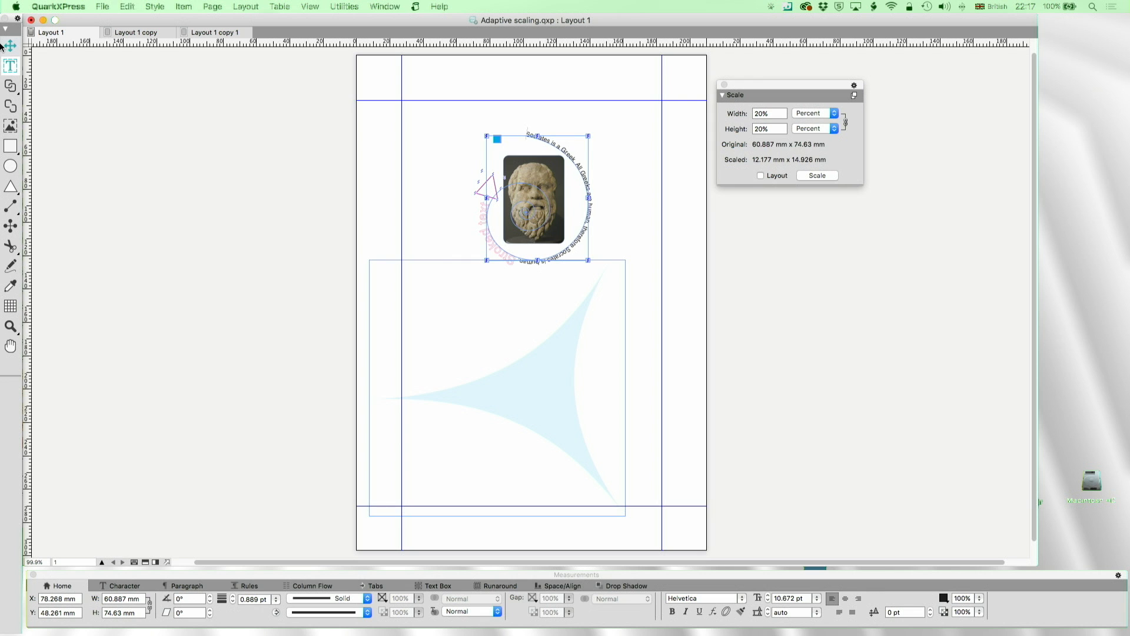
key(super+z)
click(11, 46)
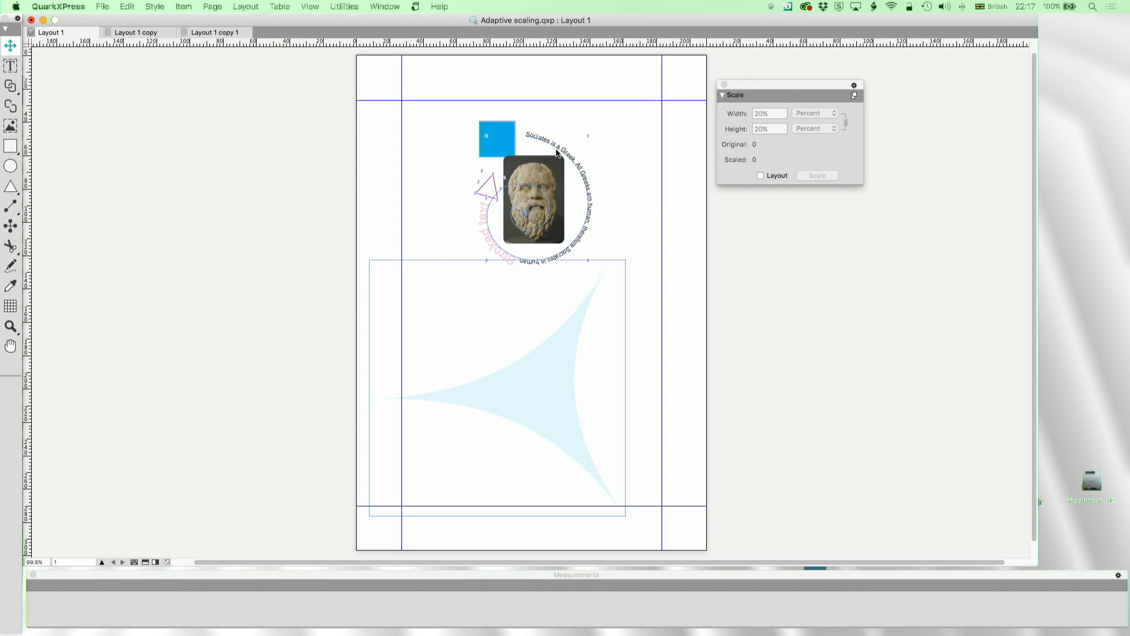
- Duplicate the spiral text path onto the pasteboard beside the page, scale the copy to 20 percent and inspect its text up close
drag(558, 150, 268, 150)
click(817, 175)
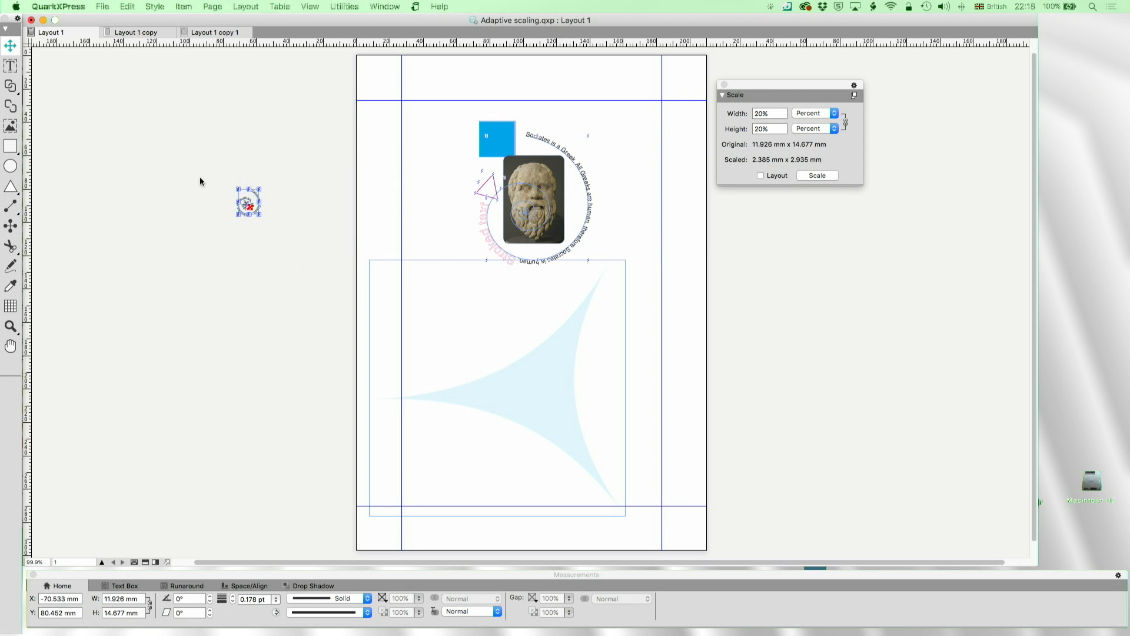
click(10, 325)
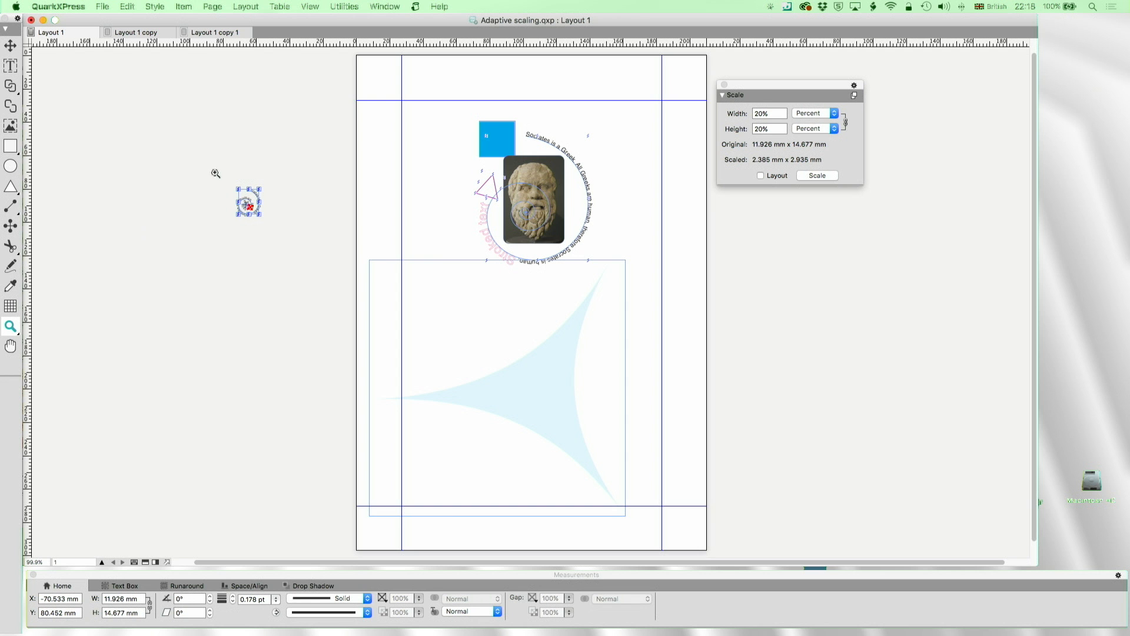
drag(215, 173, 284, 227)
scroll(337, 263, down, 1)
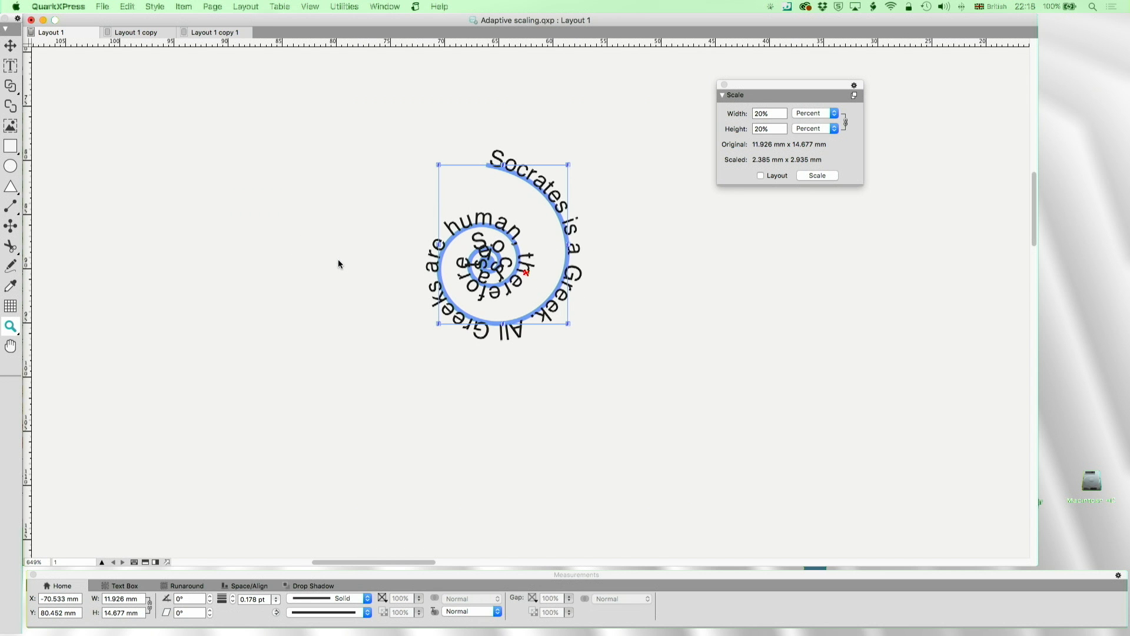
scroll(445, 248, down, 4)
scroll(446, 249, down, 8)
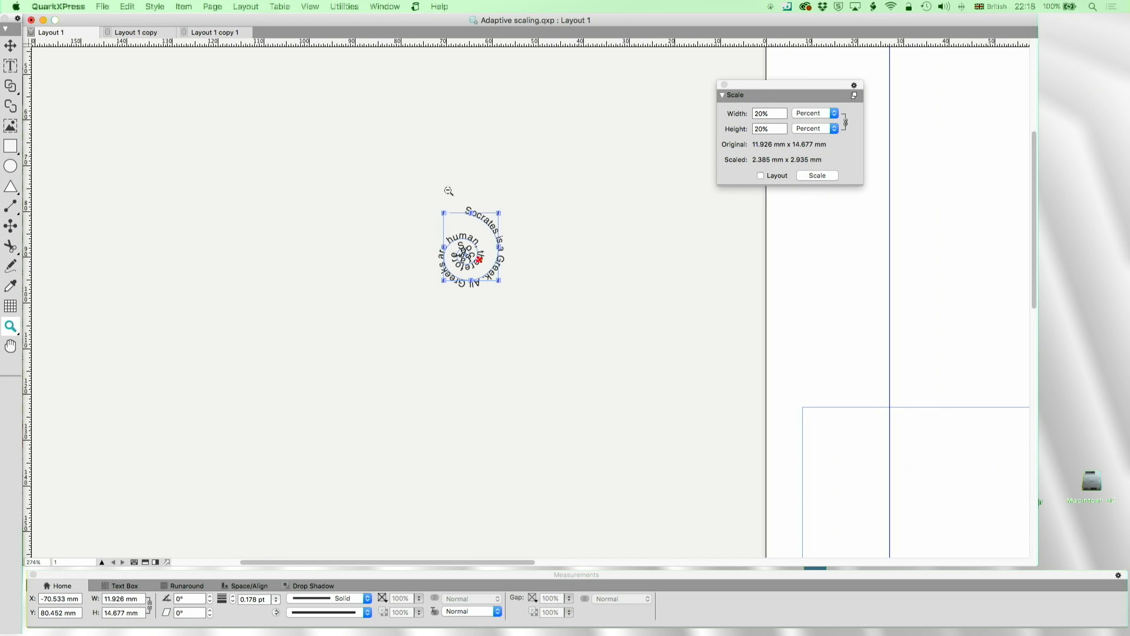
- Delete the scaled-down copy of the spiral text path from the pasteboard
click(10, 66)
drag(471, 213, 470, 211)
key(v)
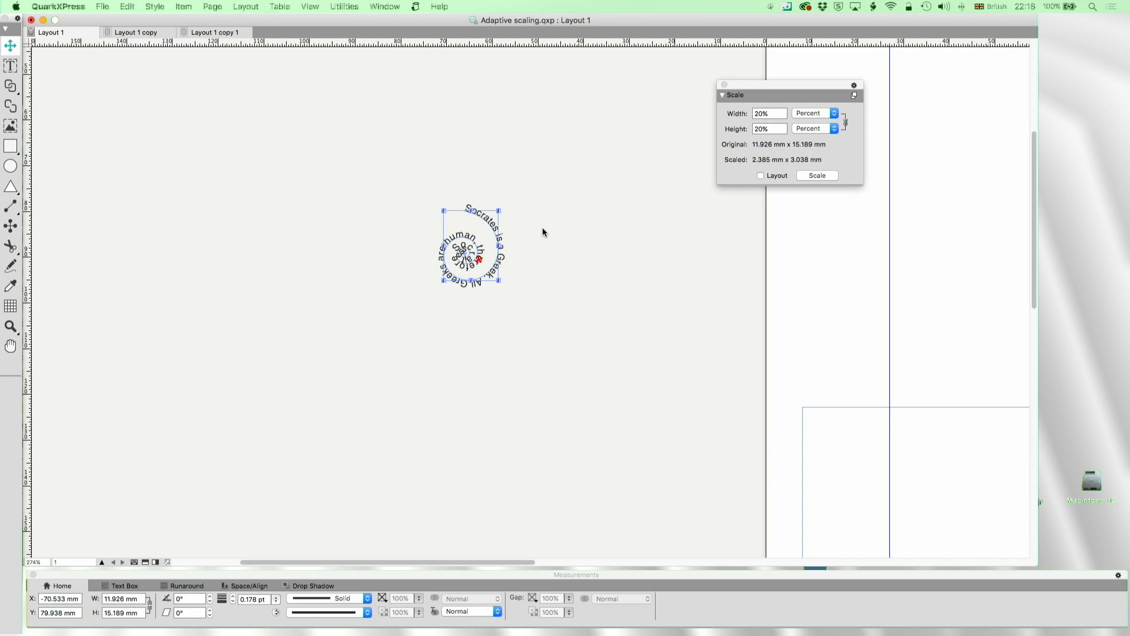
key(Delete)
key(super+0)
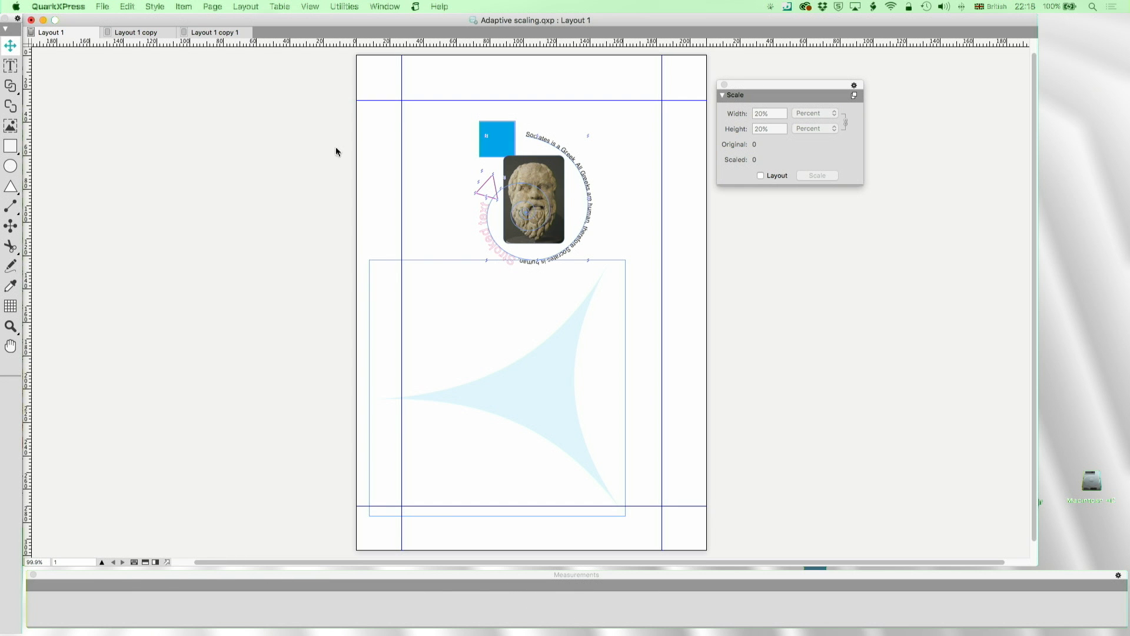
- Review the text options in the Adaptive Scaling settings, dismiss the dialog and select the composition zone on Layout 1
click(855, 95)
click(868, 127)
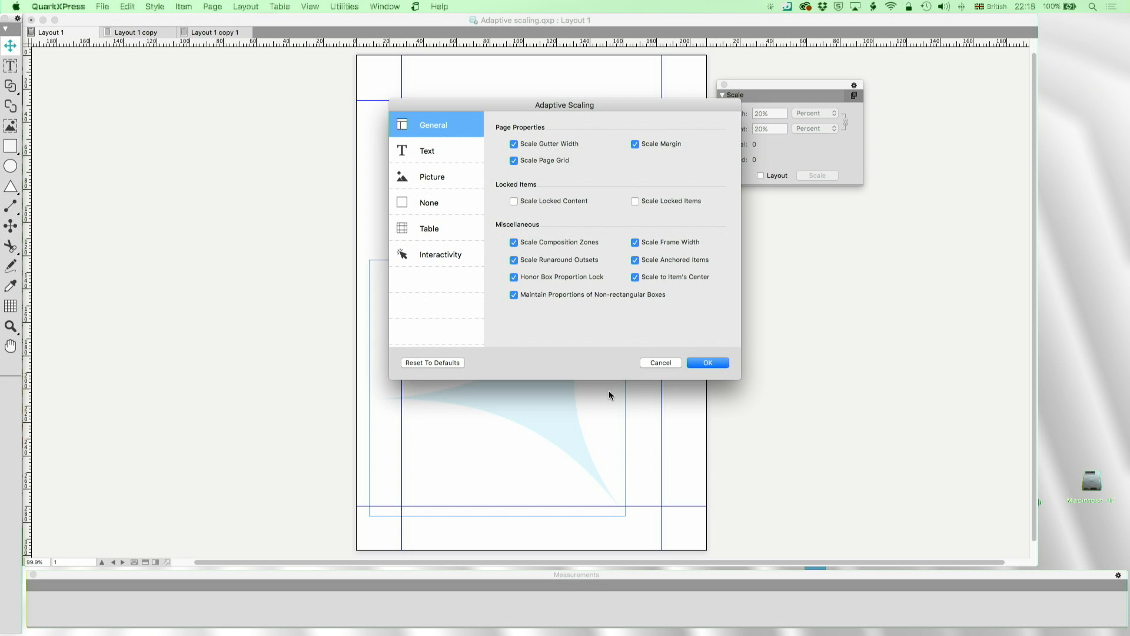
click(405, 152)
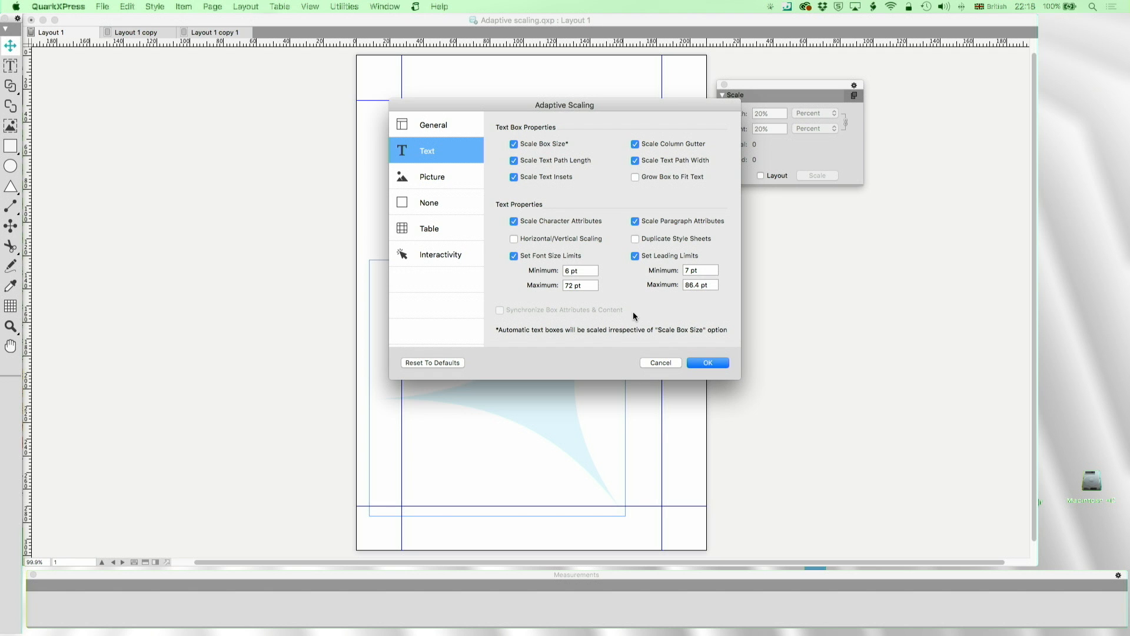
click(660, 362)
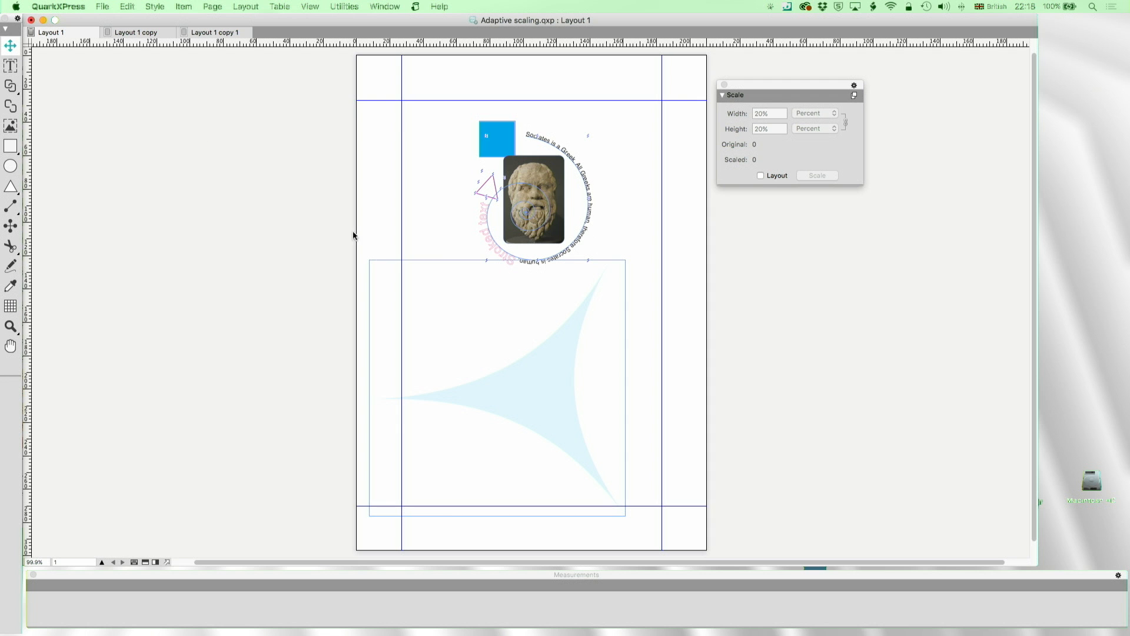
click(452, 332)
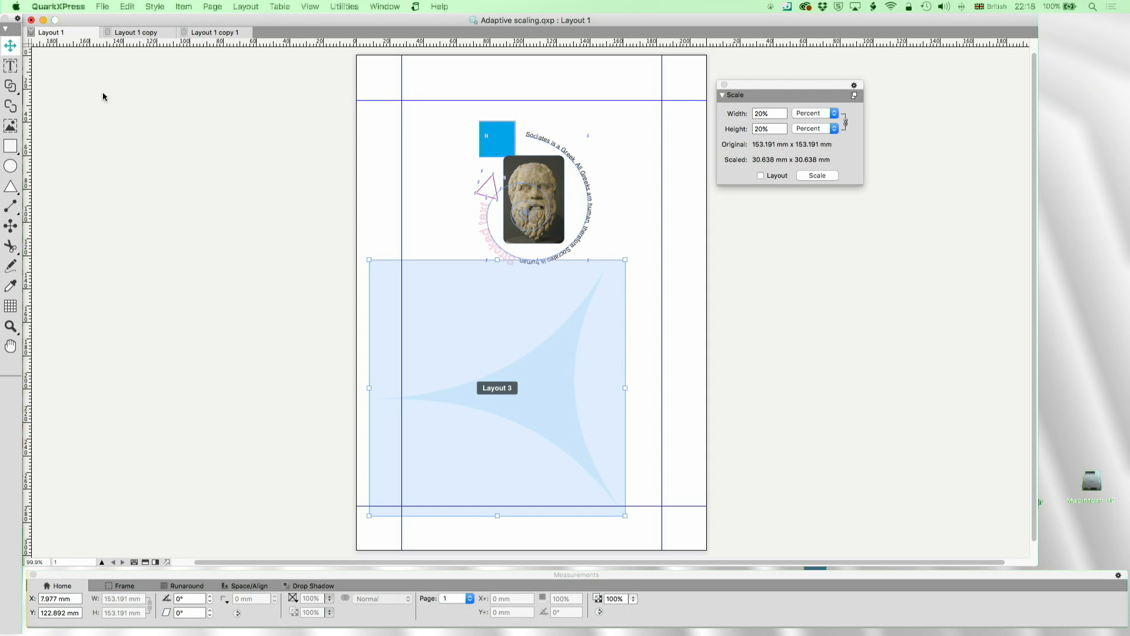
- Delete the duplicate layouts Layout 1 copy 1 and Layout 1 copy
right_click(216, 34)
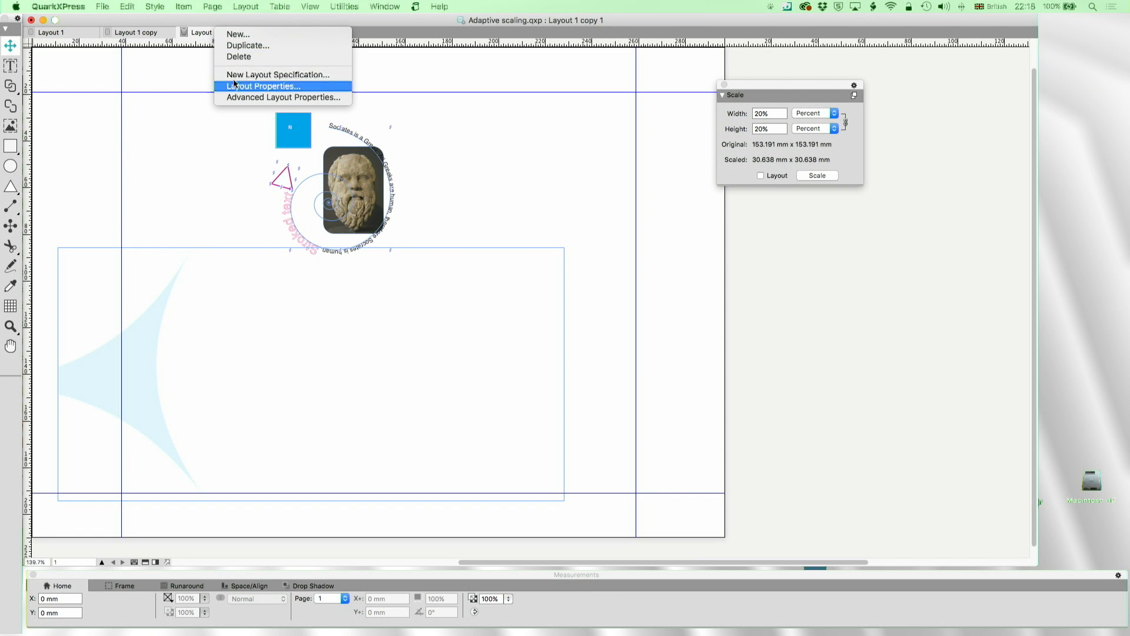
click(234, 57)
click(665, 222)
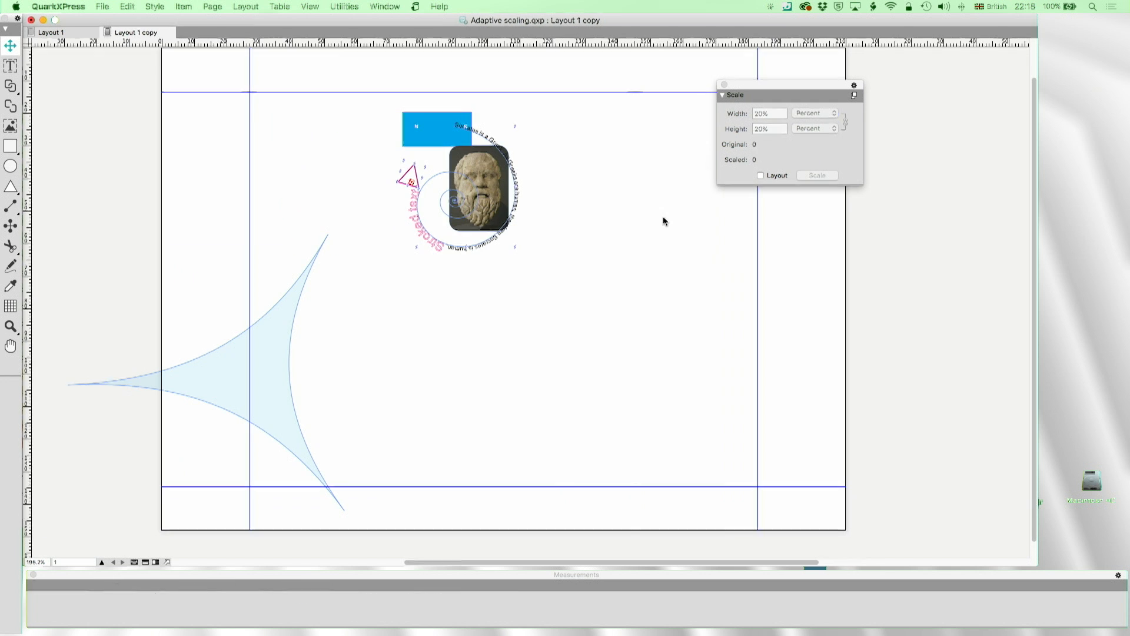
right_click(128, 31)
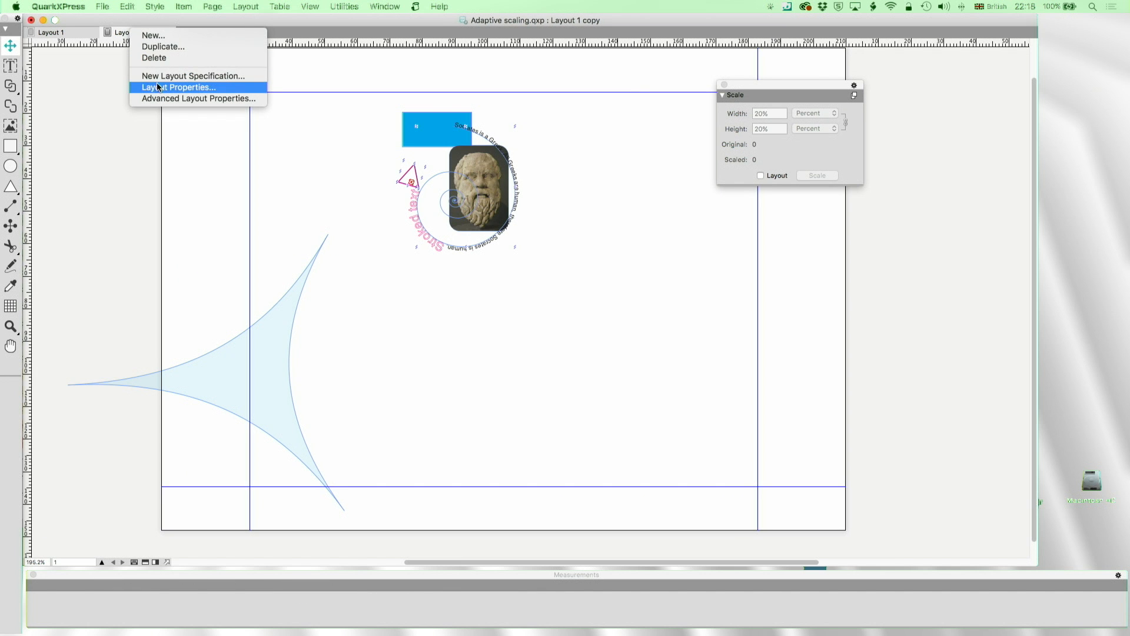
click(154, 59)
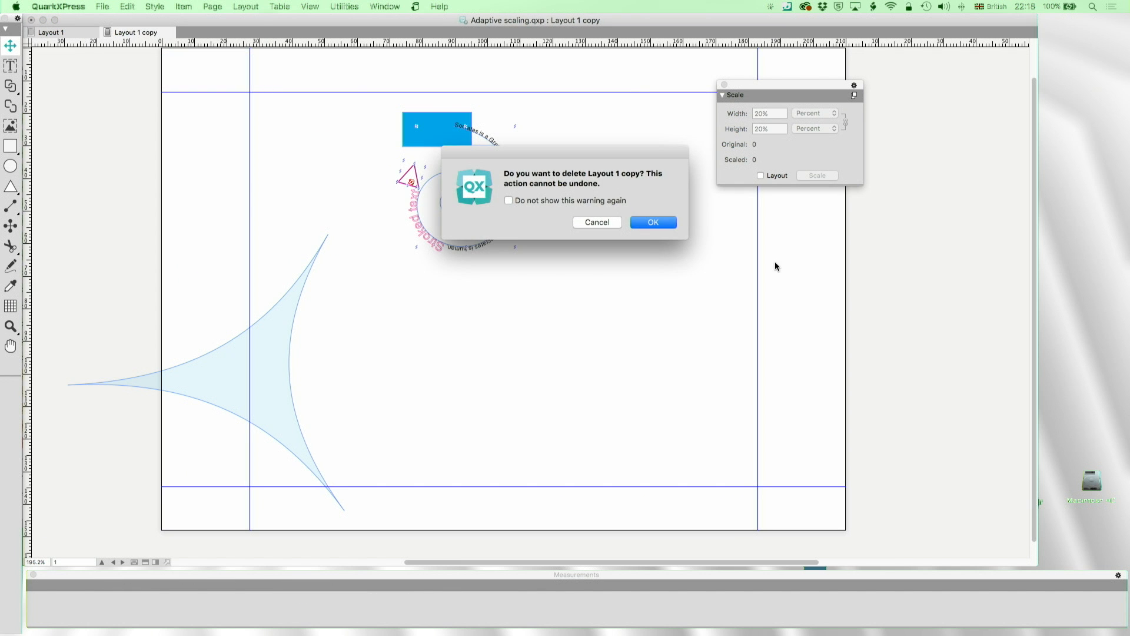
click(675, 226)
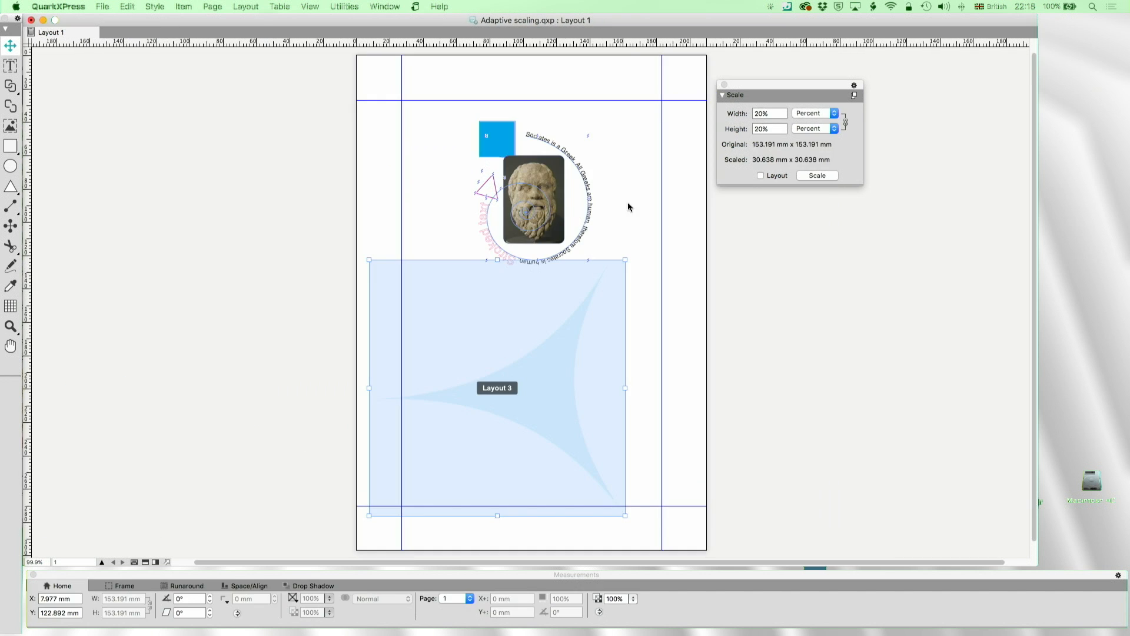
- Duplicate Layout 1 at A3 size with adaptive scaling, keeping Synchronize Box Attributes & Content enabled in its text options
right_click(82, 37)
click(100, 51)
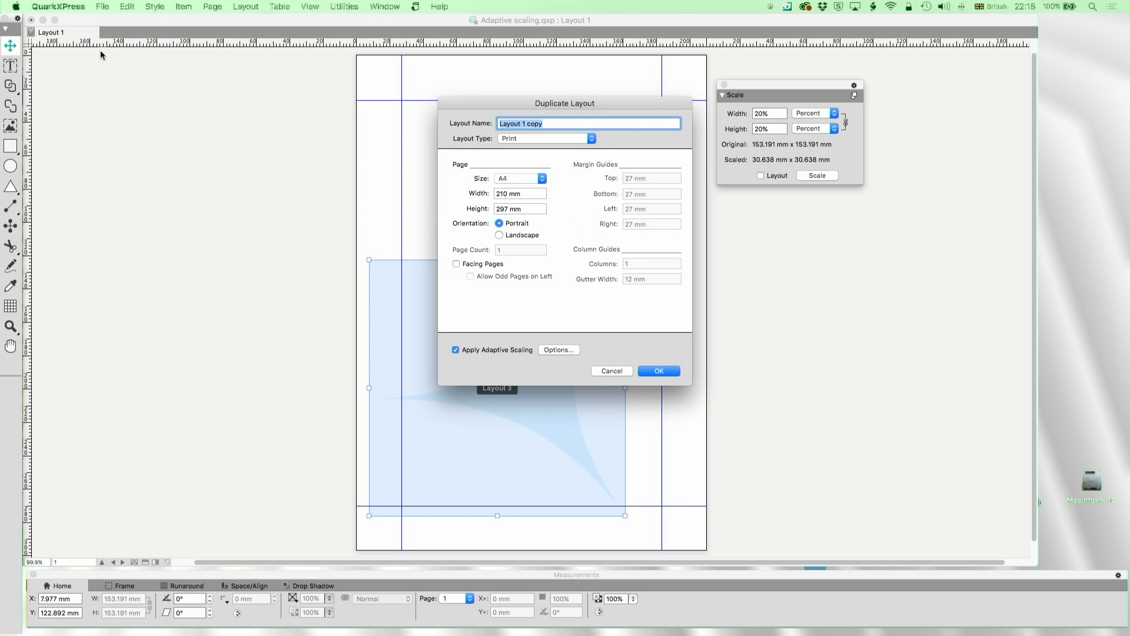
click(526, 177)
click(526, 169)
click(559, 349)
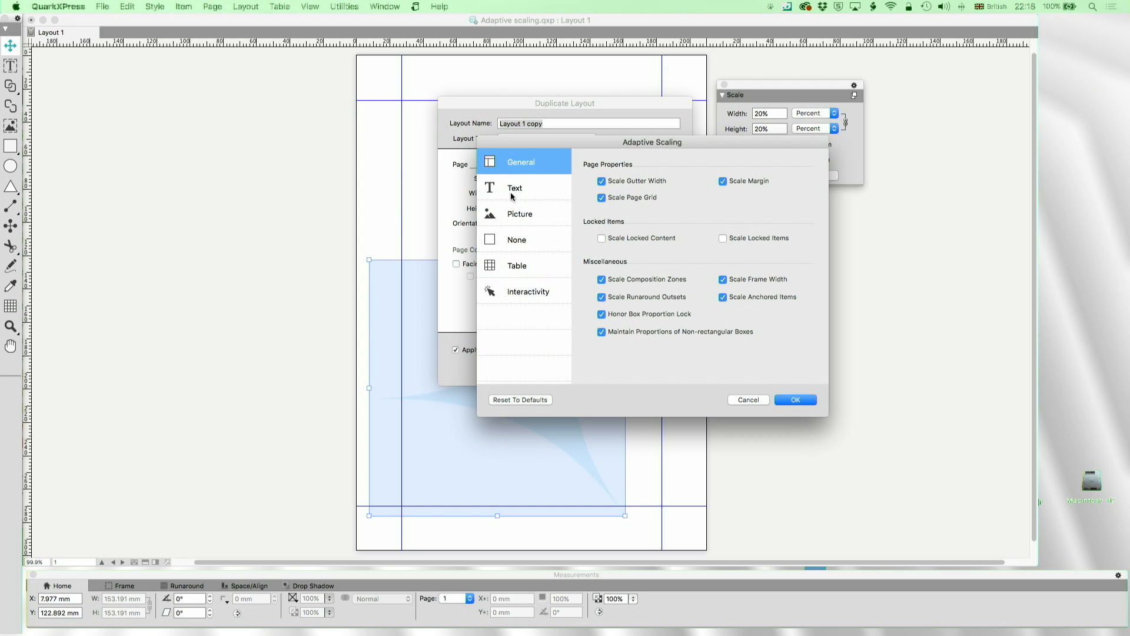
click(512, 189)
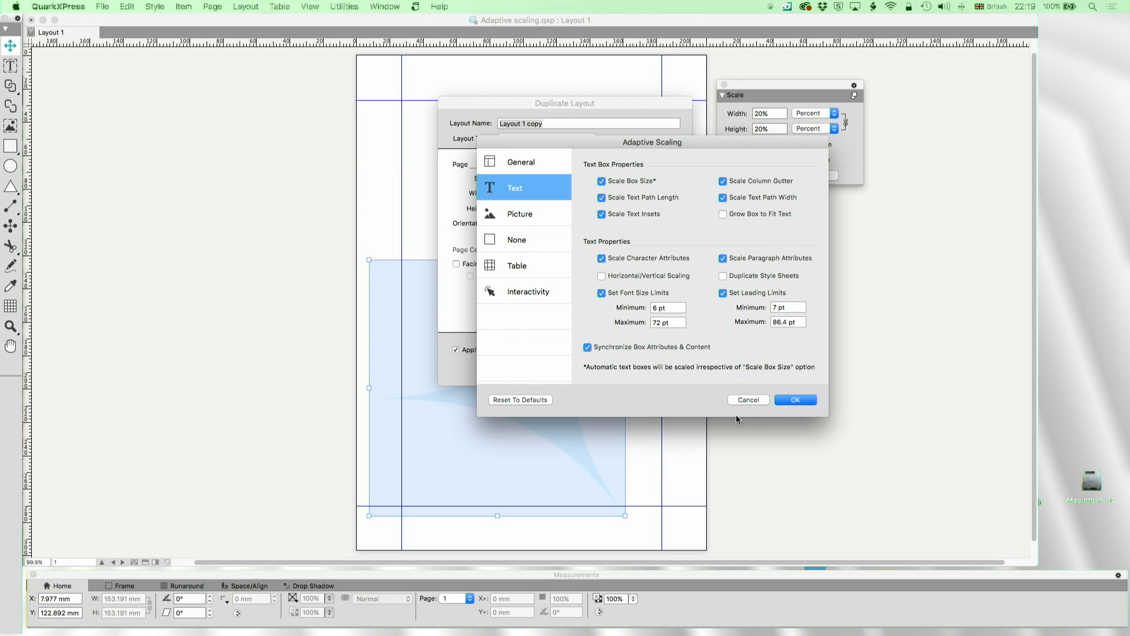
click(802, 401)
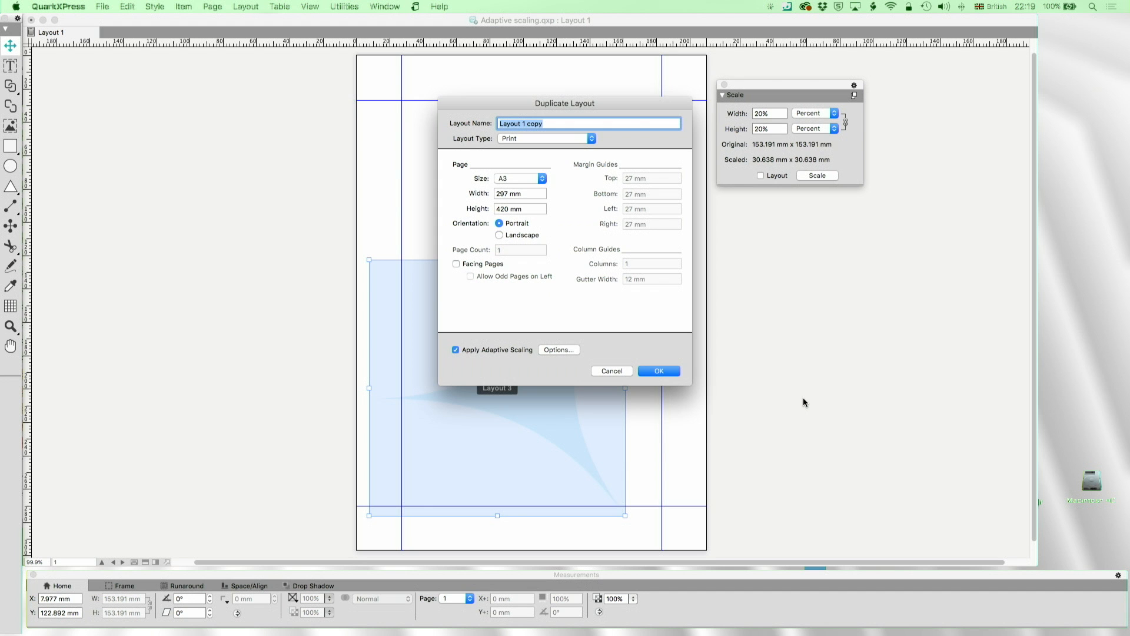
click(673, 376)
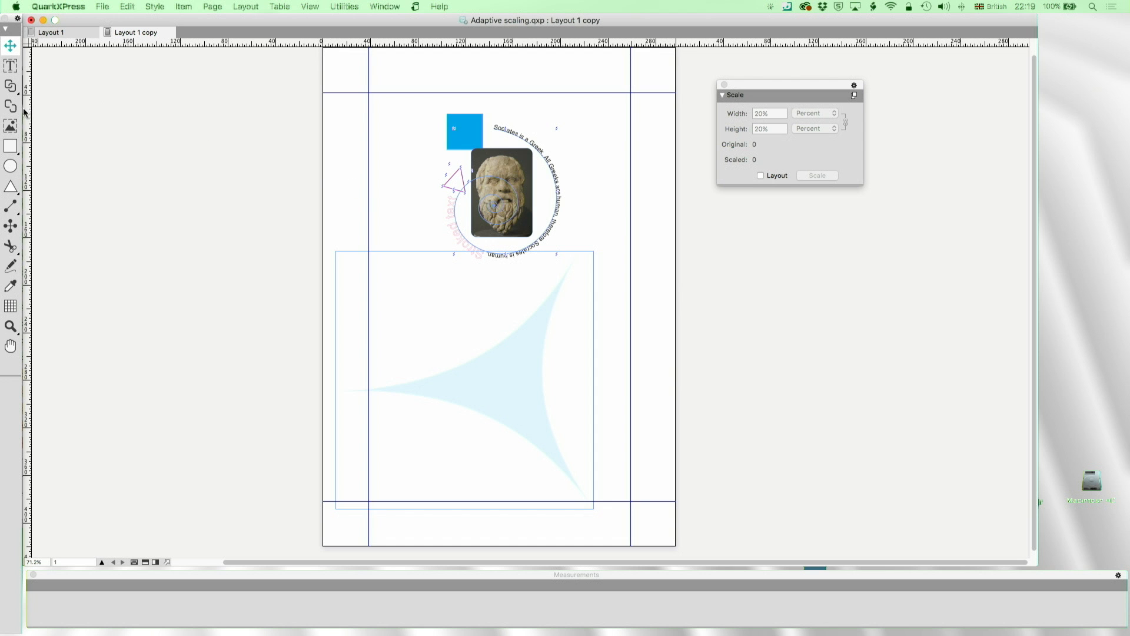
- In the spiral text on Layout 1 copy, replace "a Greek." with "not Roman."
click(10, 65)
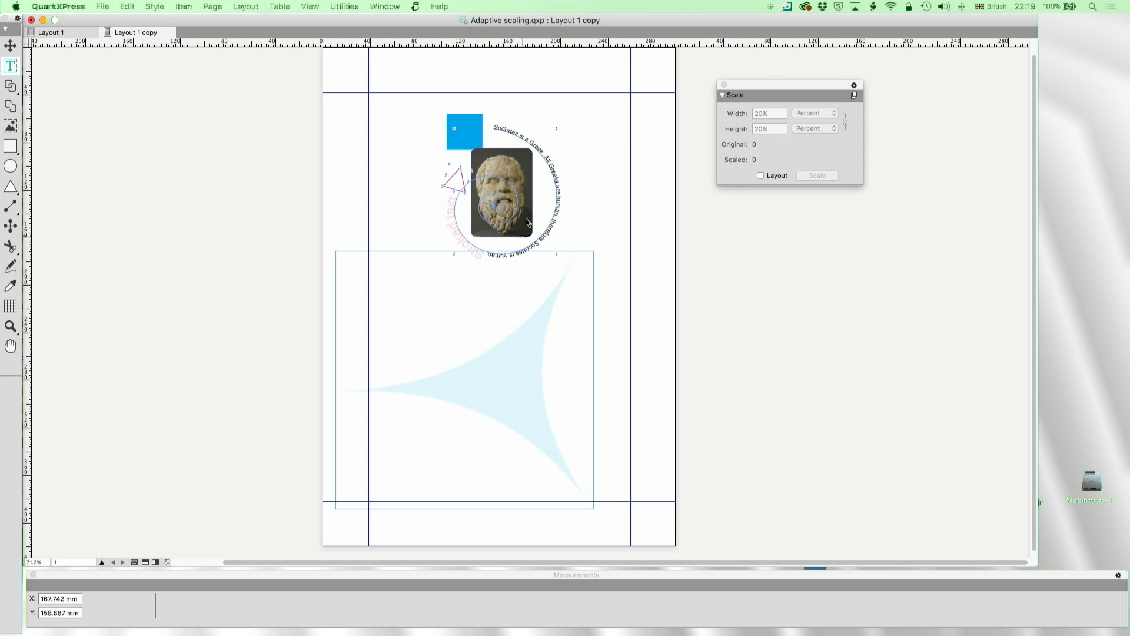
click(10, 325)
drag(461, 132, 585, 283)
click(10, 65)
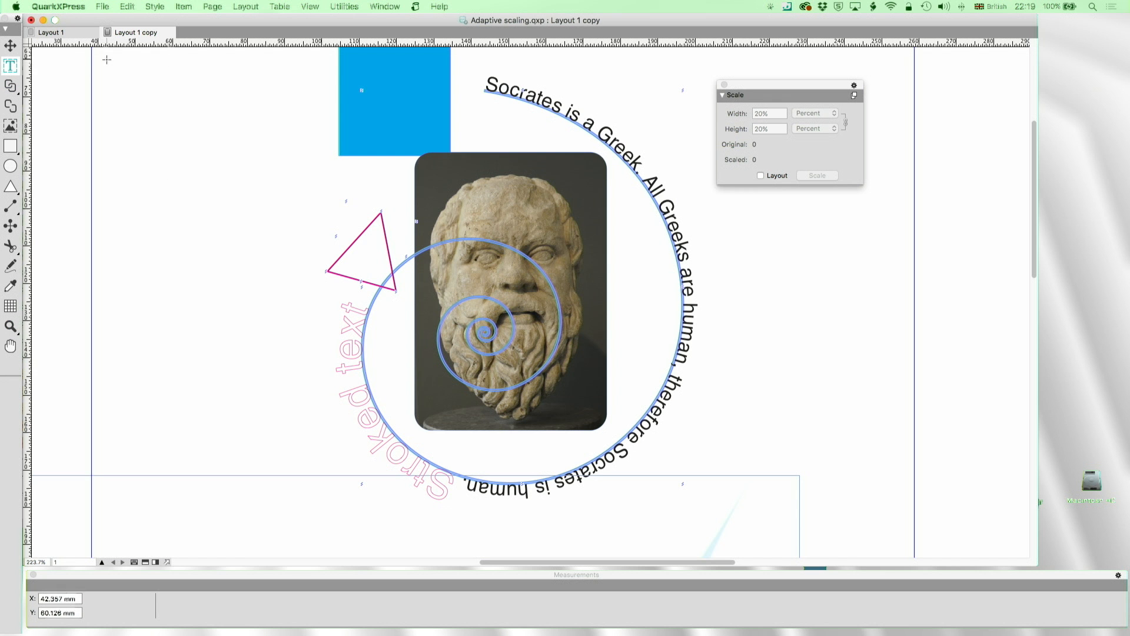
click(561, 118)
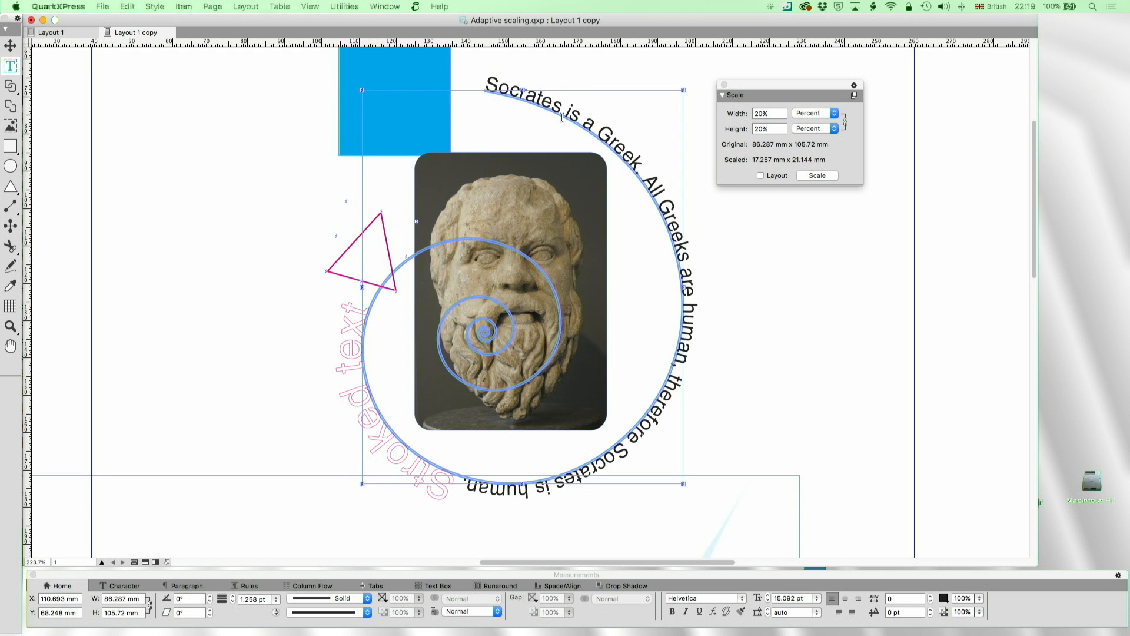
click(568, 112)
drag(594, 130, 640, 172)
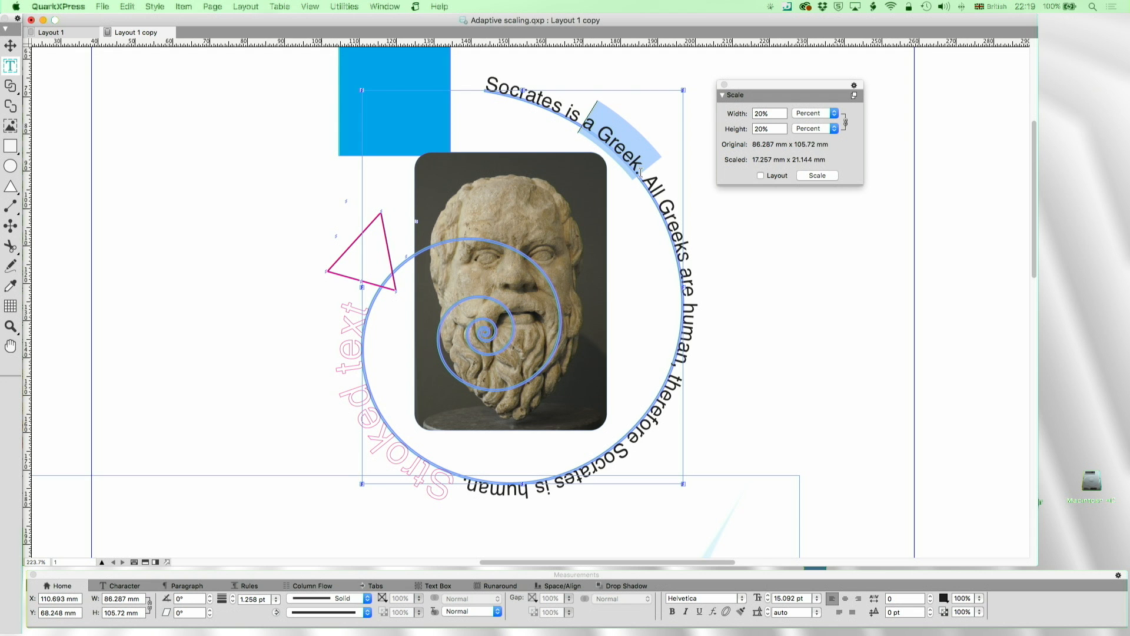
text(not Roman.)
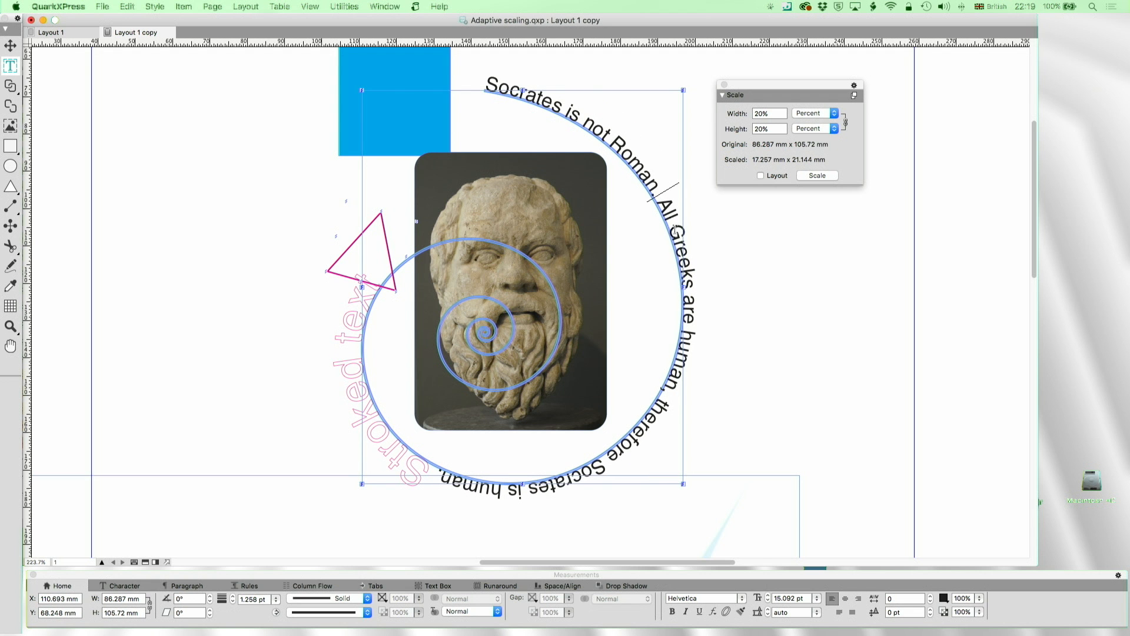
- Change "Greeks" to "Romans" and "human" at the end of the spiral sentence to "inhuman"
drag(671, 226, 695, 293)
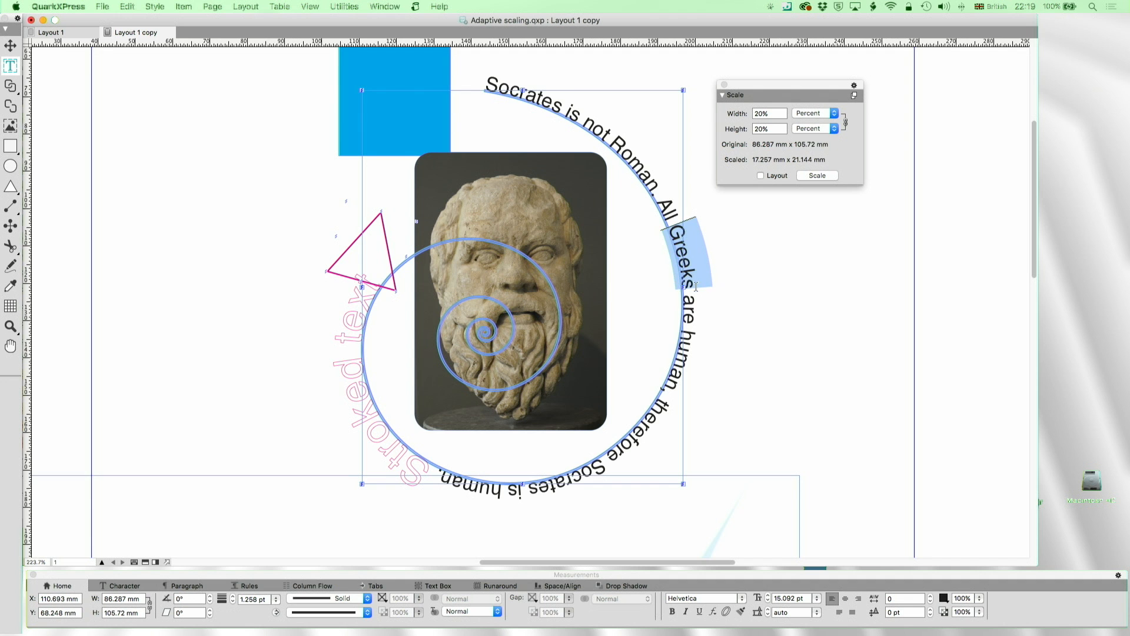
text(Romans)
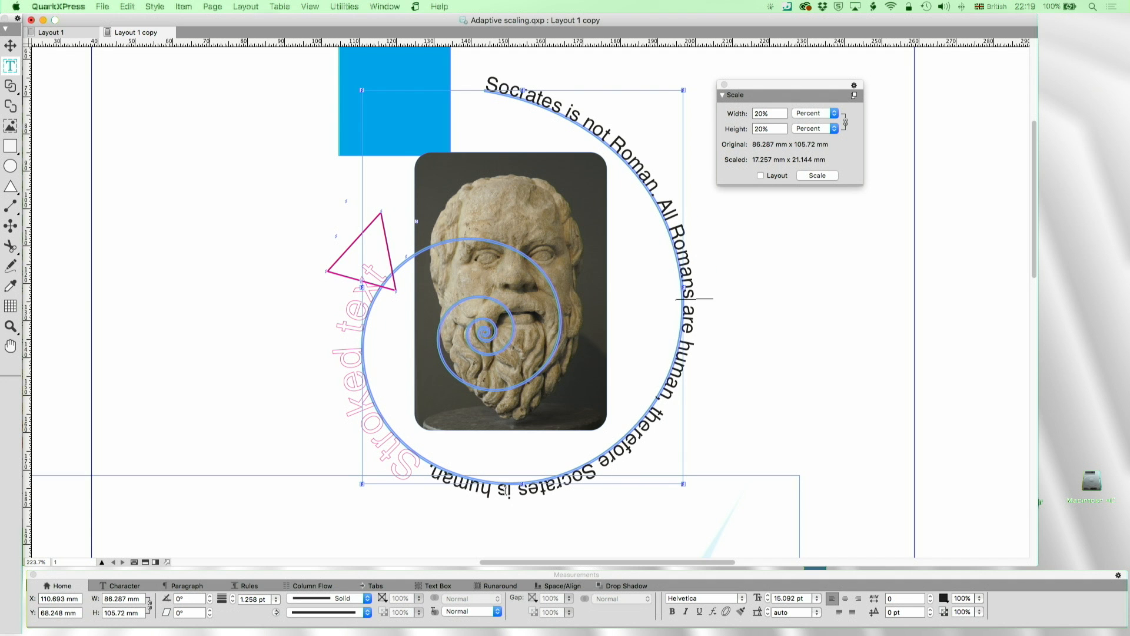
click(491, 490)
text(in)
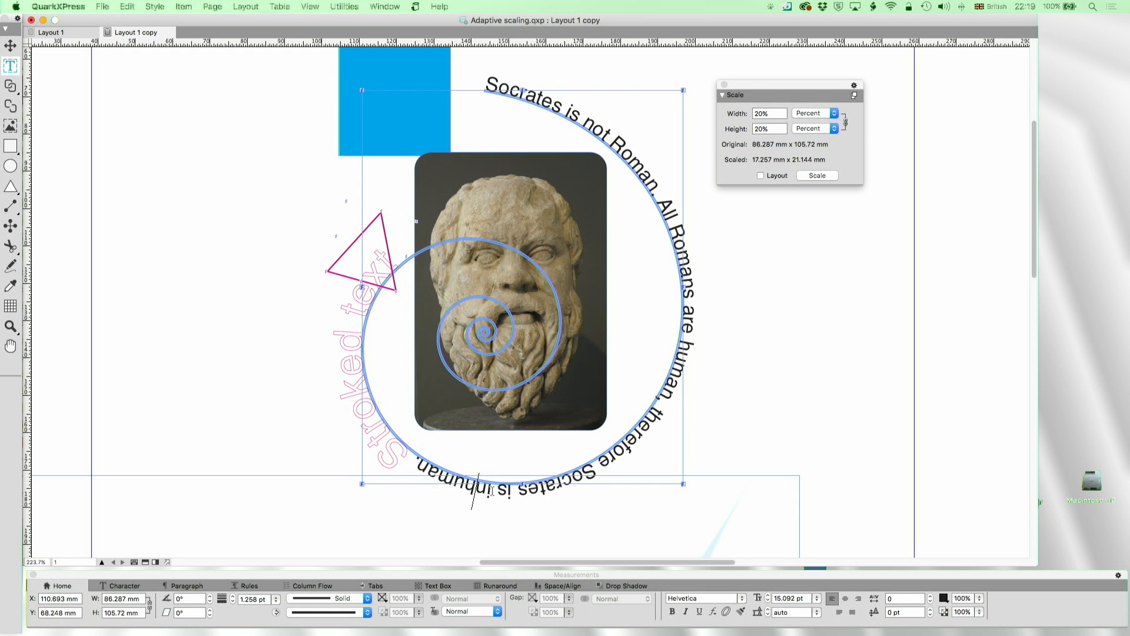
- Switch to Layout 1 and examine its spiral text up close for the synchronized wording
click(10, 46)
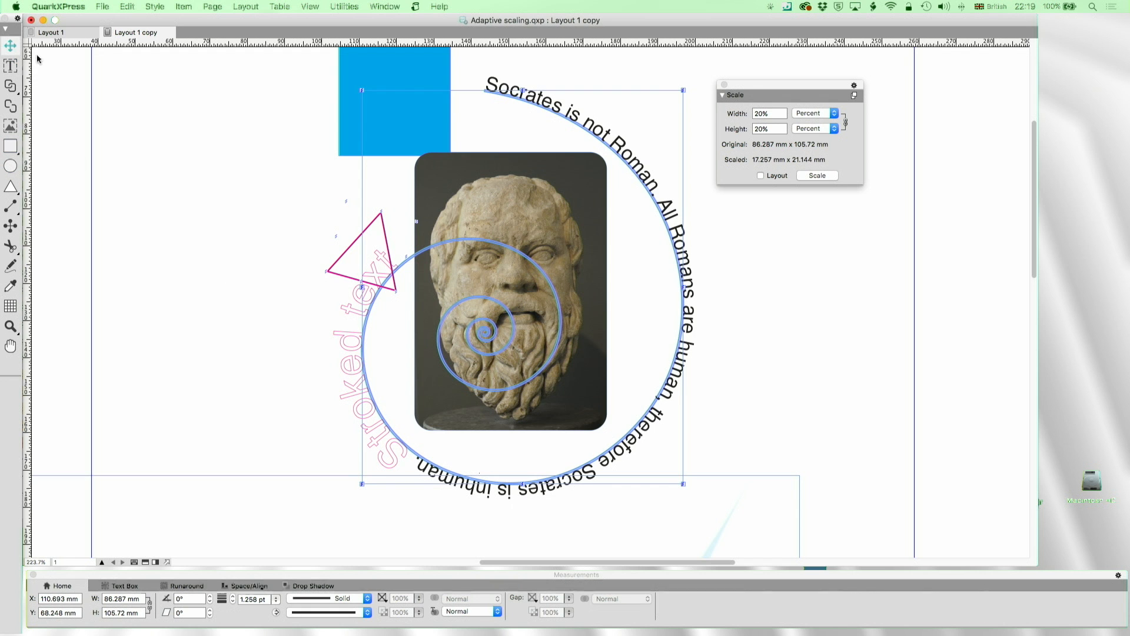
drag(354, 248, 354, 196)
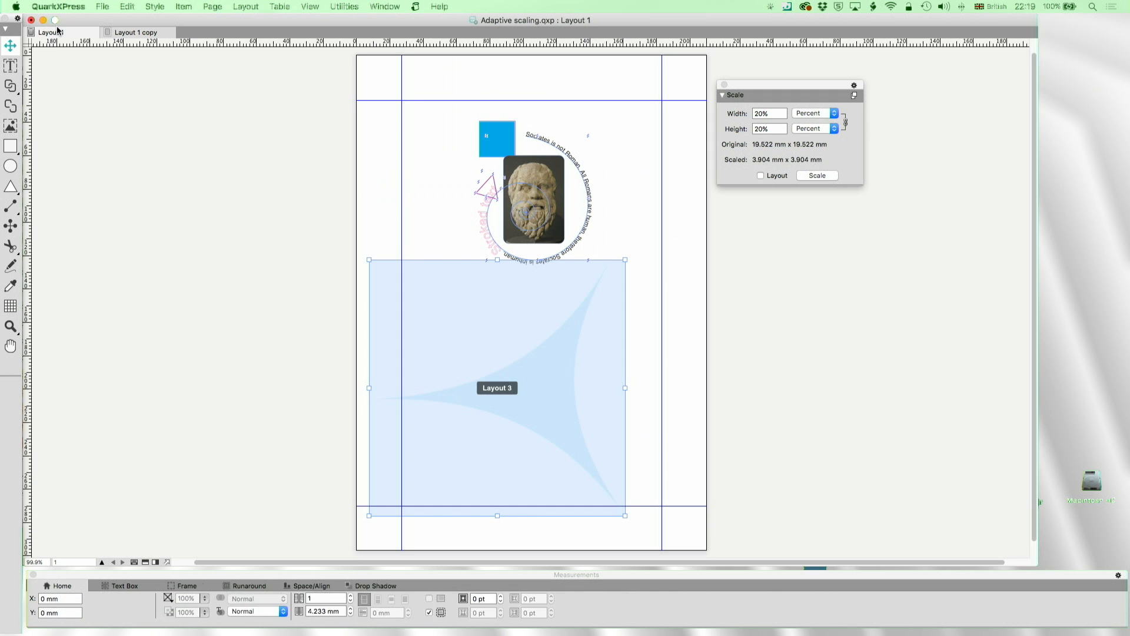
click(57, 31)
click(11, 325)
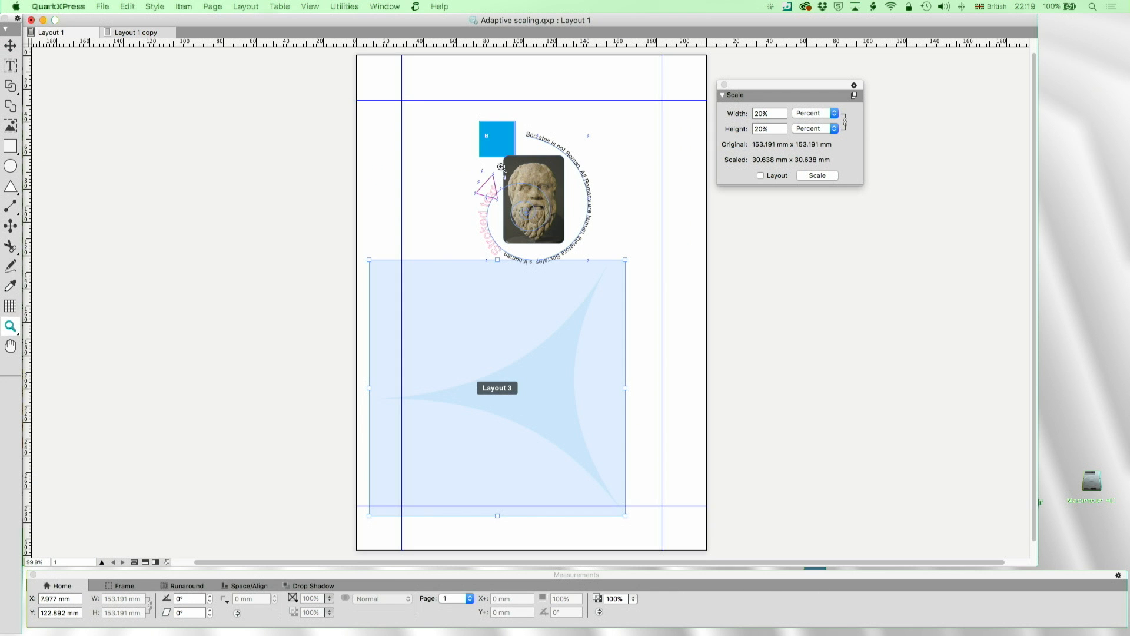
drag(458, 110, 623, 288)
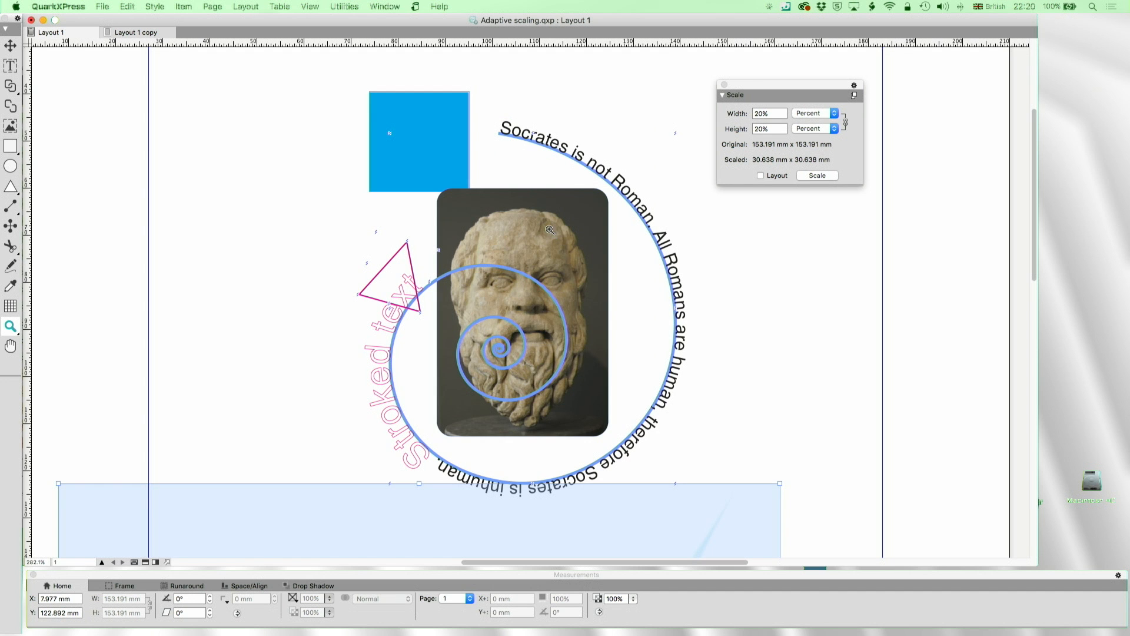
- Show the Content palette beside the artwork and expand Text Item to select its Story
click(386, 5)
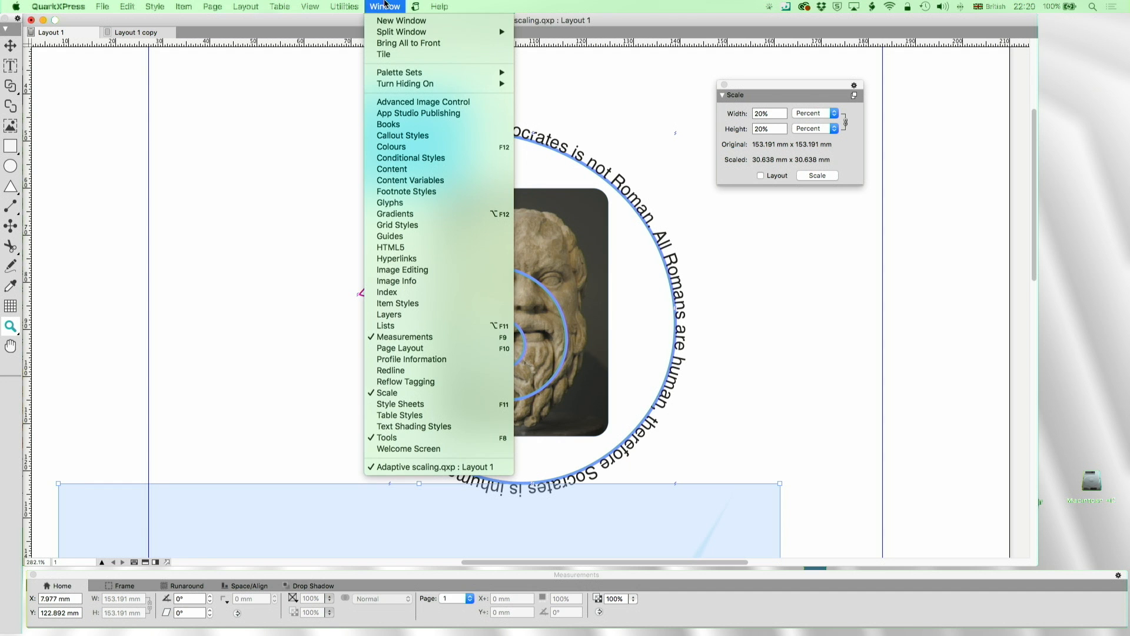
click(415, 169)
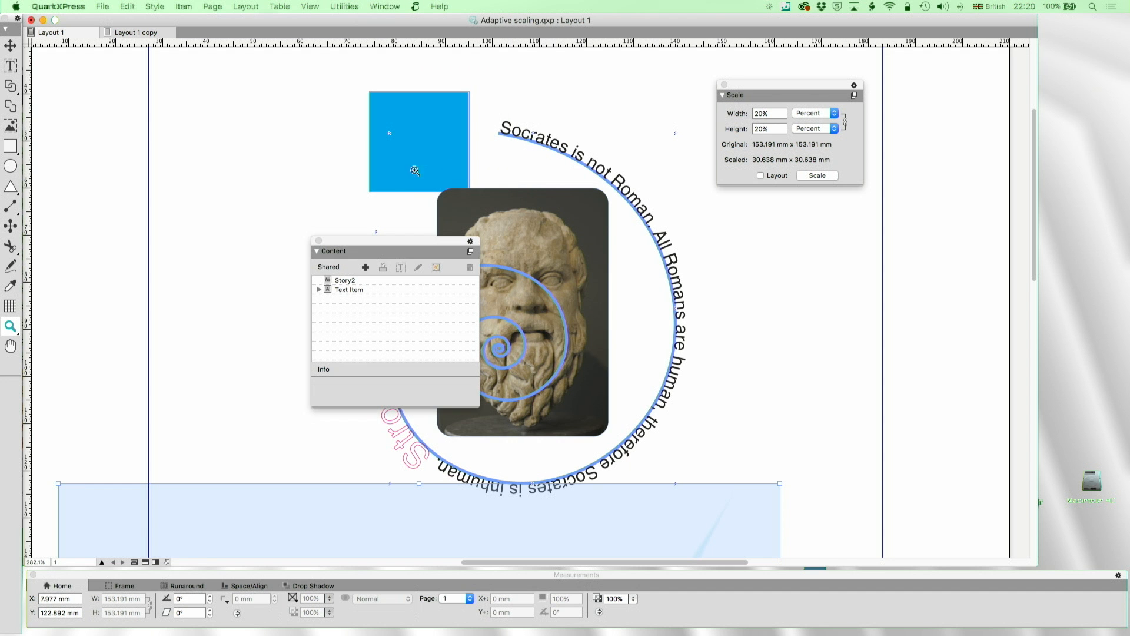
drag(428, 243, 898, 227)
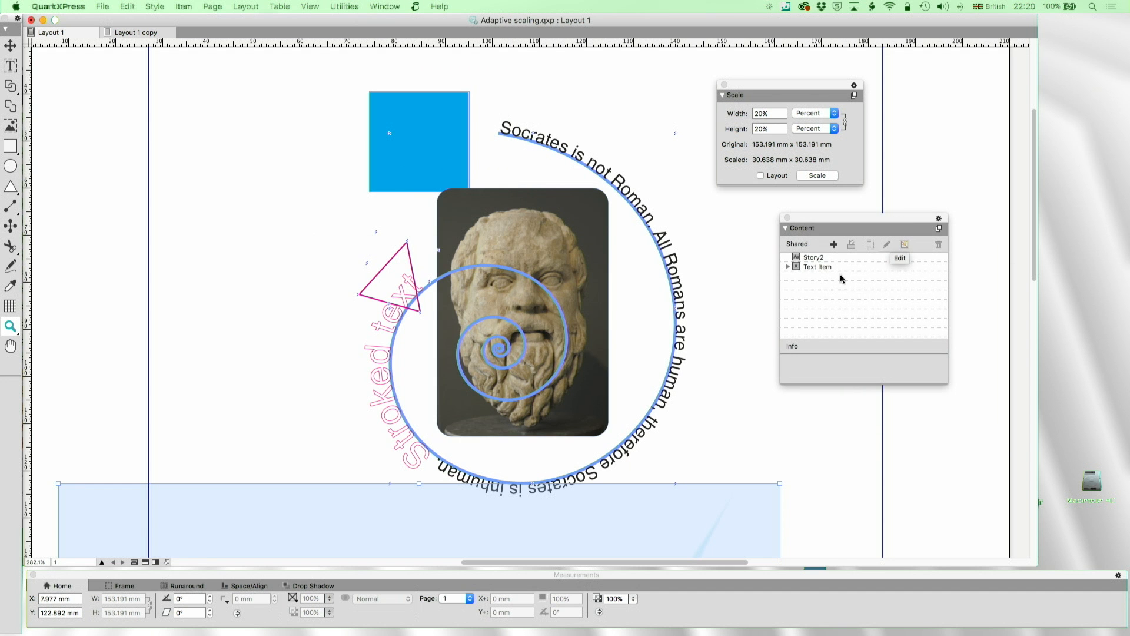
click(787, 267)
click(806, 277)
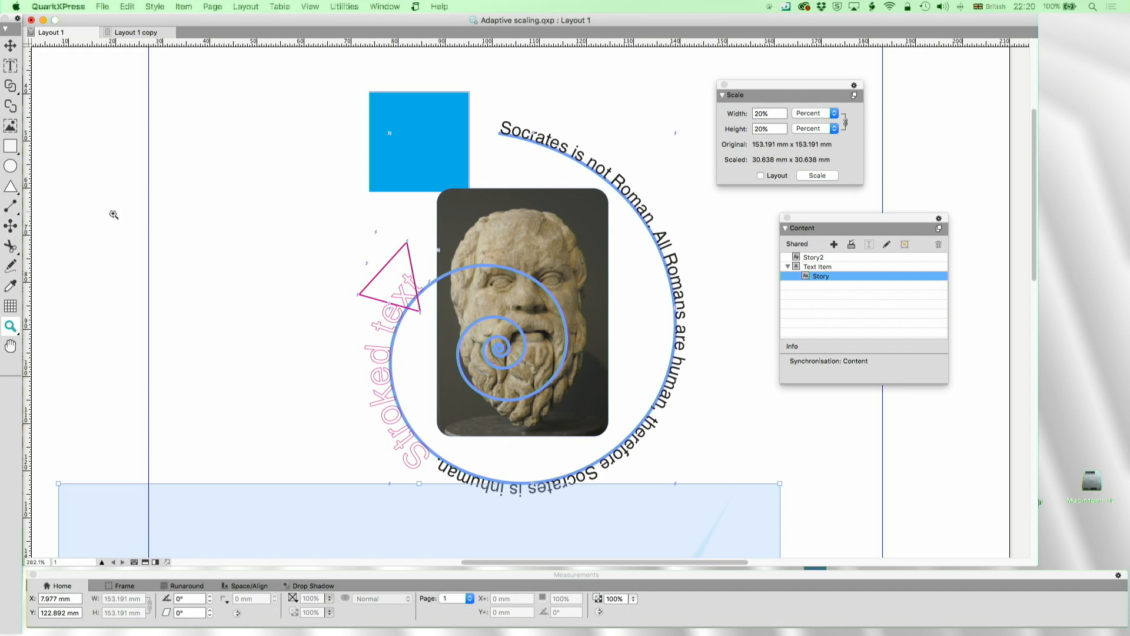
- Draw a text box about 30 by 32 mm beside the artwork and place the shared Text Item over it
click(10, 66)
drag(57, 140, 199, 289)
drag(809, 276, 224, 199)
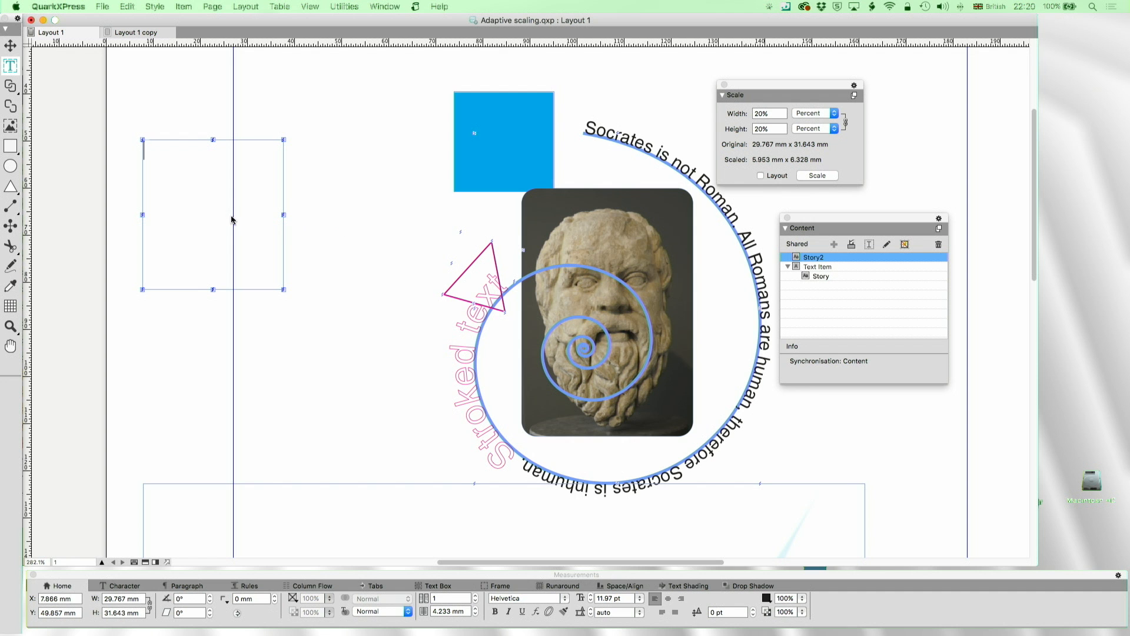
drag(796, 268, 435, 166)
click(10, 46)
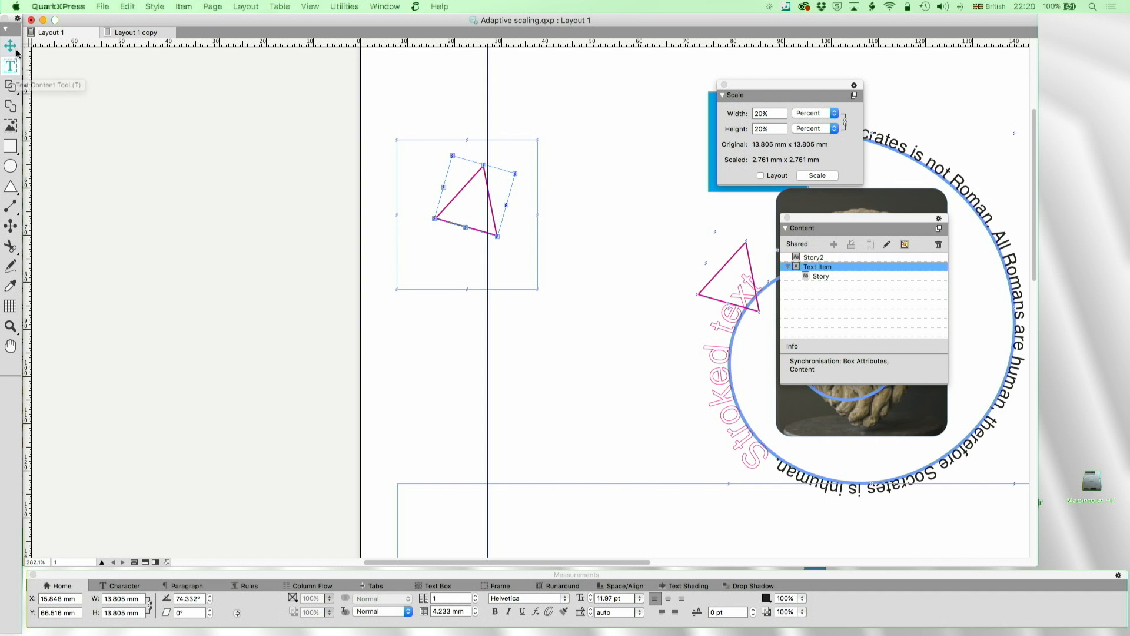
scroll(247, 340, down, 5)
click(243, 337)
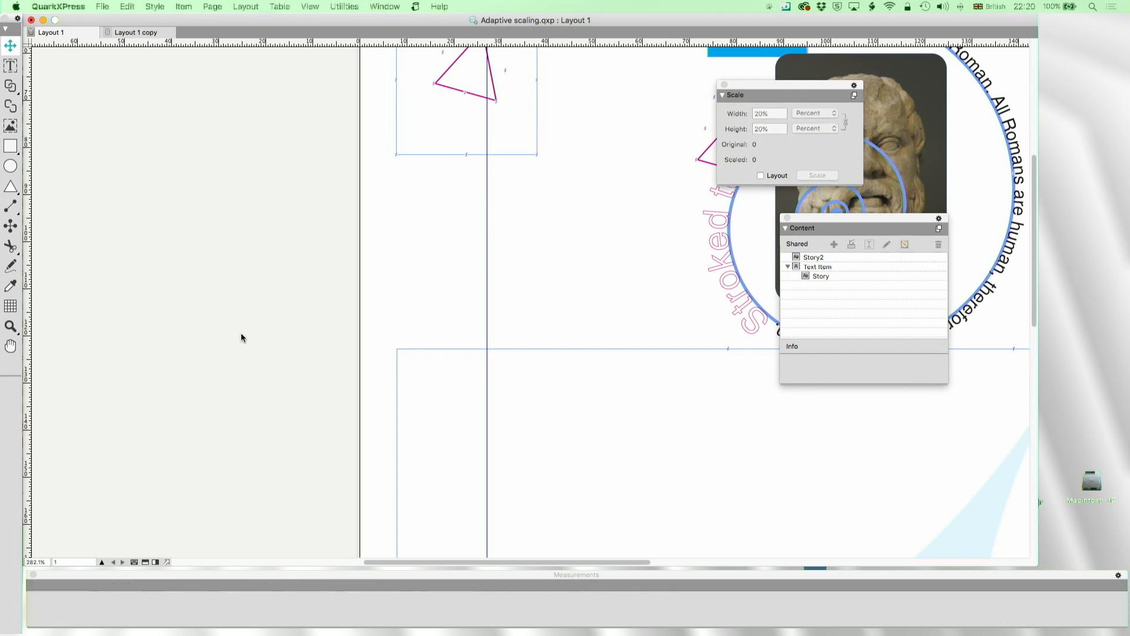
- Draw a text box about 46 by 23 mm below, place another shared Text Item beside it, and fill the box with Story2
click(11, 67)
mouse_move(346, 275)
mouse_down()
mouse_move(521, 235)
mouse_move(562, 198)
mouse_up()
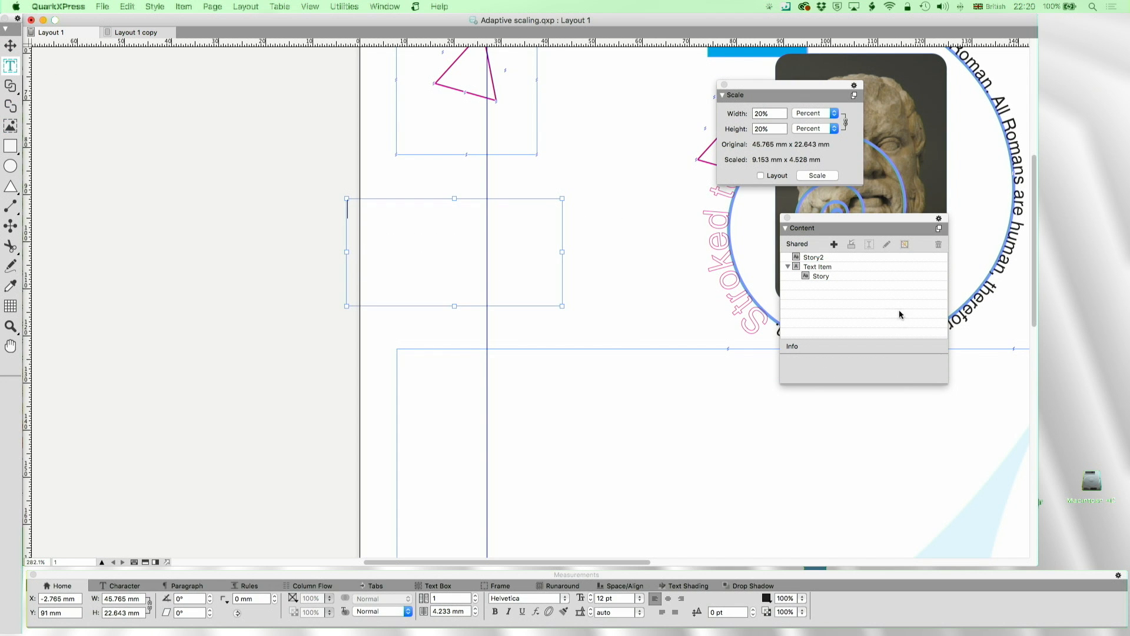
drag(801, 273, 292, 348)
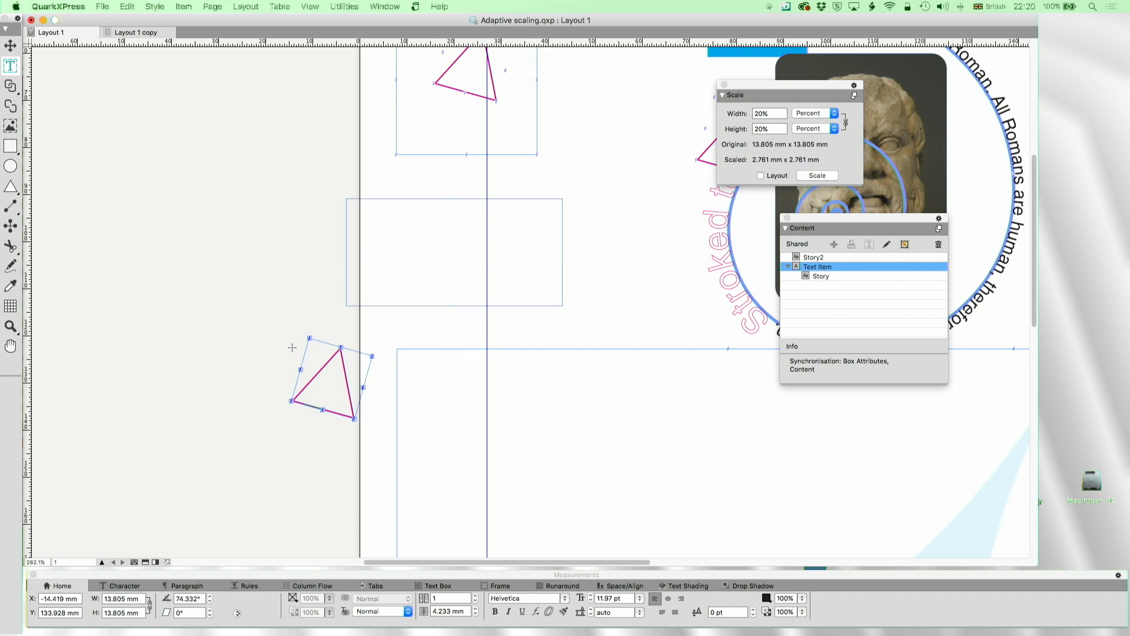
drag(797, 258, 523, 259)
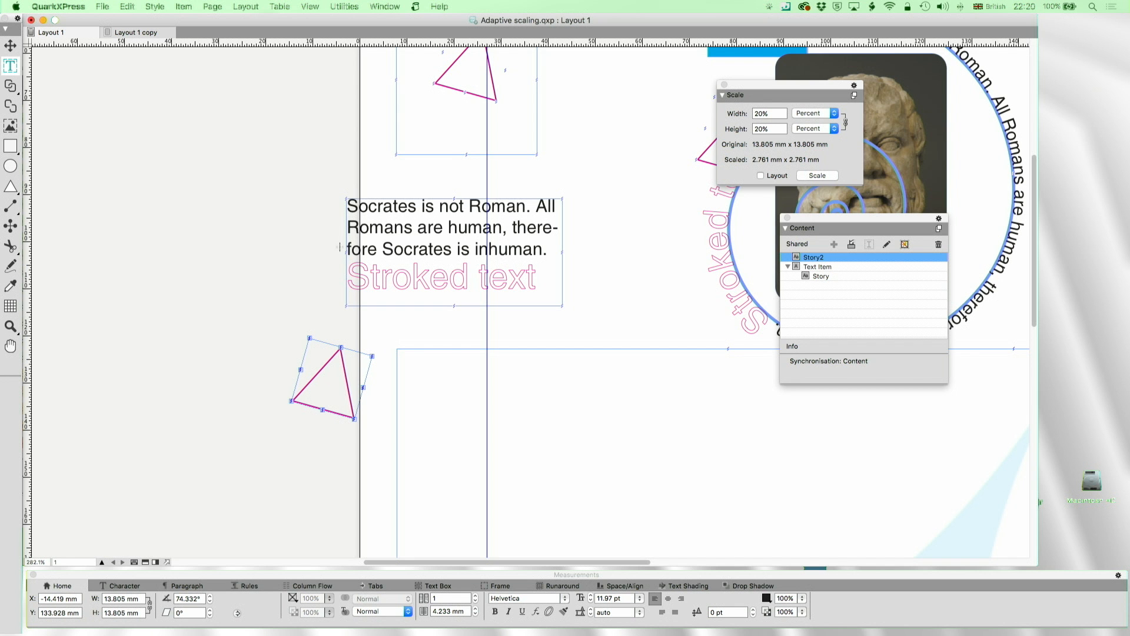
- Enlarge the Story2 text box to about 58.5 by 32 mm
scroll(397, 242, down, 8)
scroll(398, 242, up, 2)
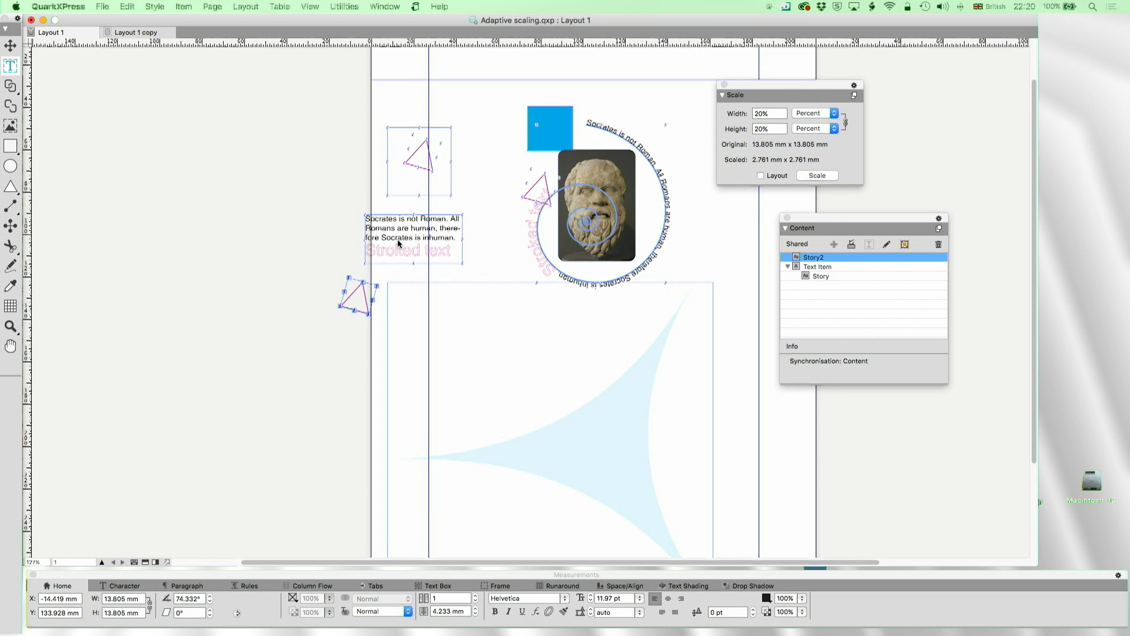
click(421, 243)
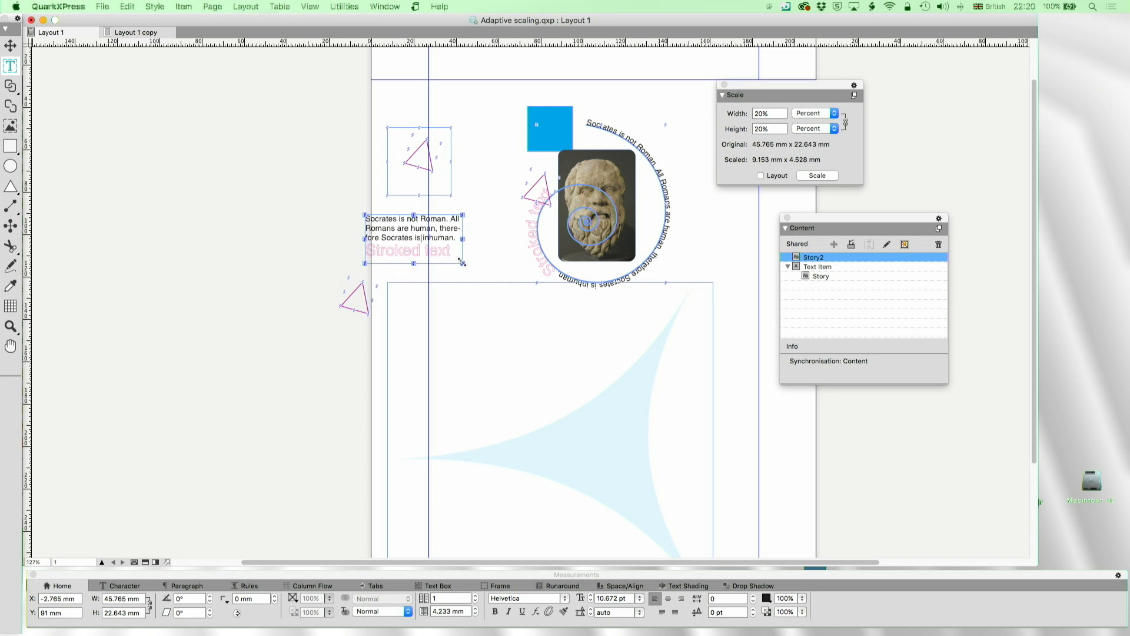
drag(462, 263, 490, 283)
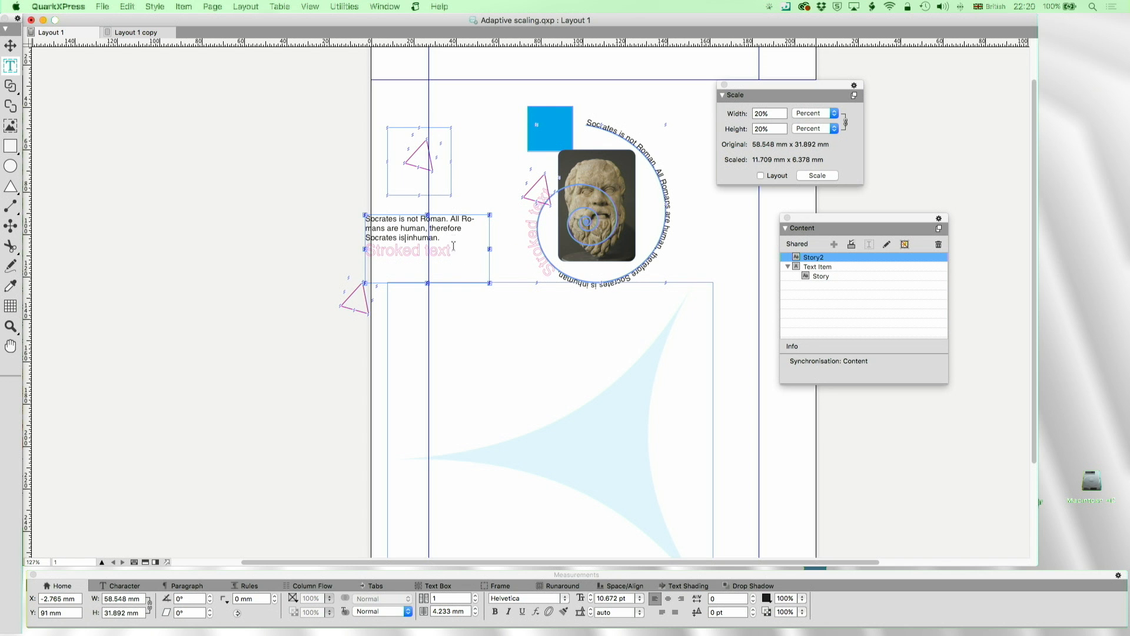
- Replace the word "Stroked" with "Outline" in the pink text of the Story2 text box
drag(455, 255, 353, 245)
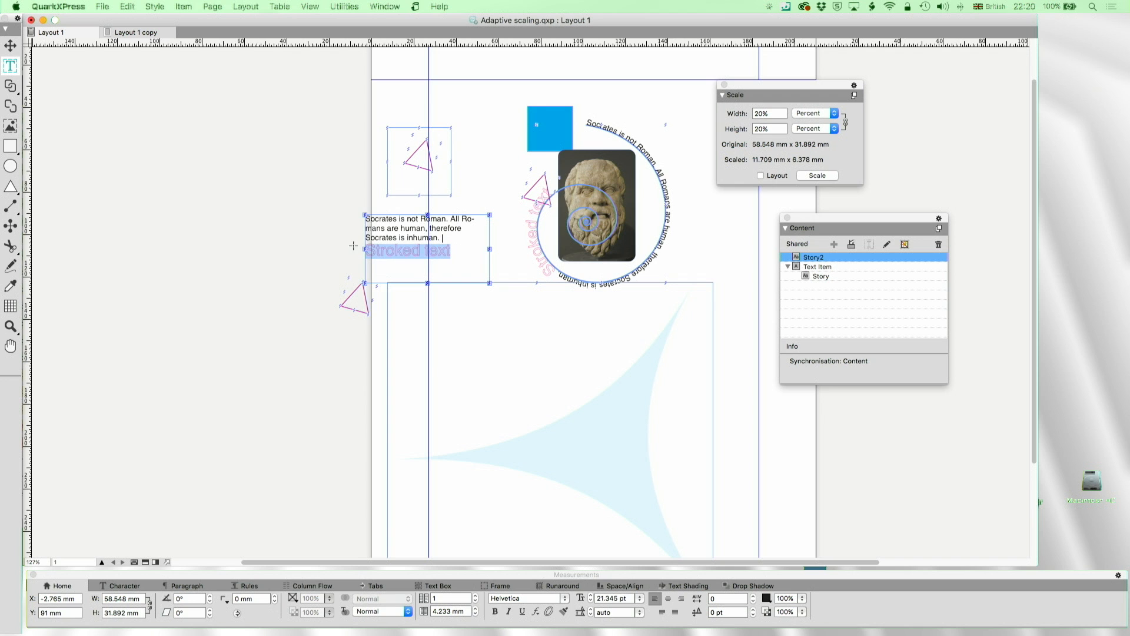
click(382, 256)
key(BackSpace)
key(shift+Left)
key(shift+Left)
key(shift+Right)
key(shift+Right)
key(shift+Right)
key(shift+Right)
key(shift+Right)
text(Outli)
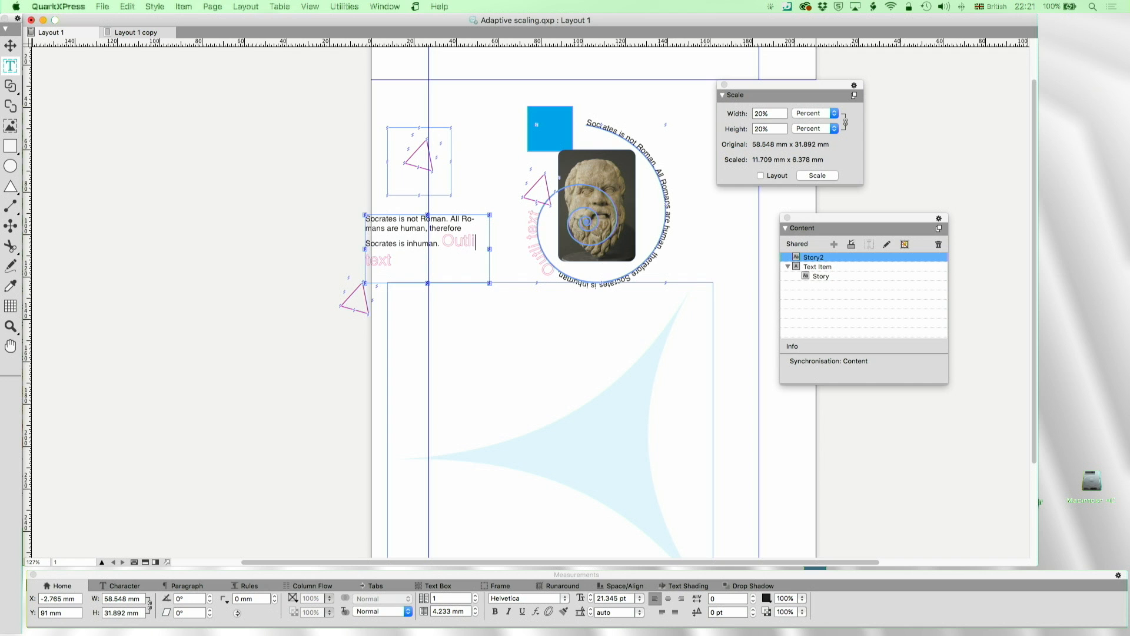
key(BackSpace)
text(ine)
- Delete the shared items Story2 and Text Item from the project's shared content
click(939, 244)
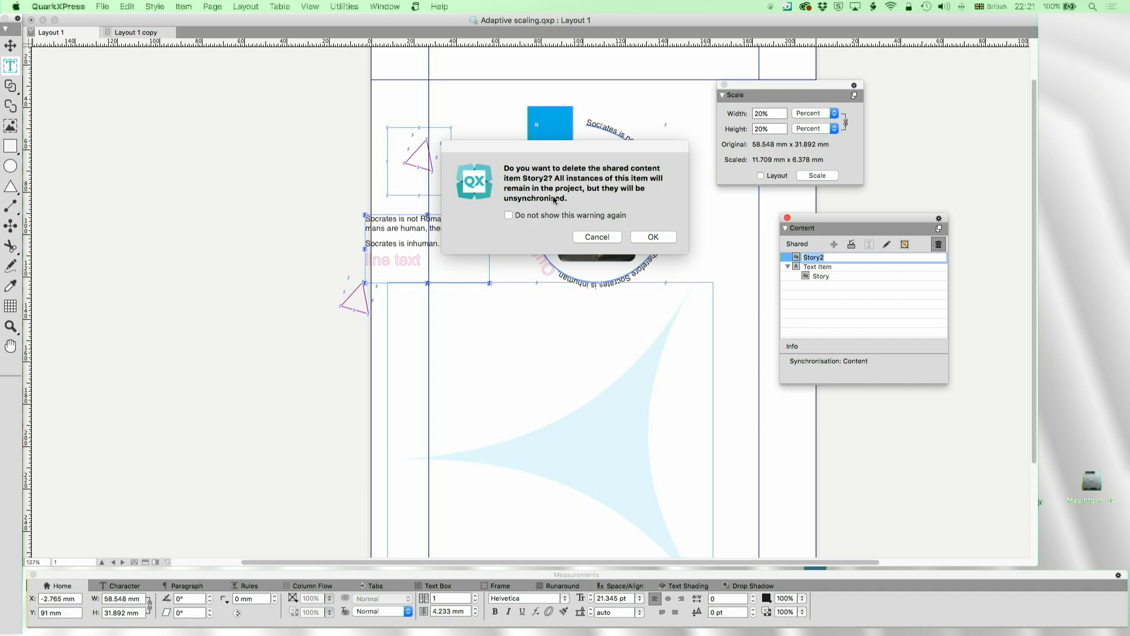
click(662, 240)
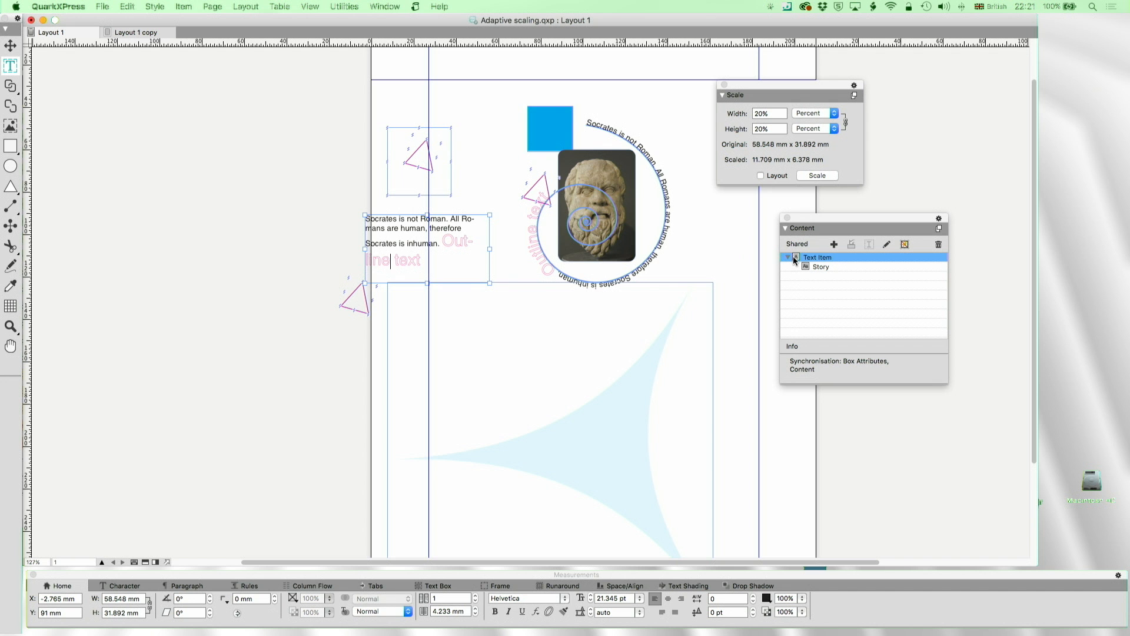
click(938, 244)
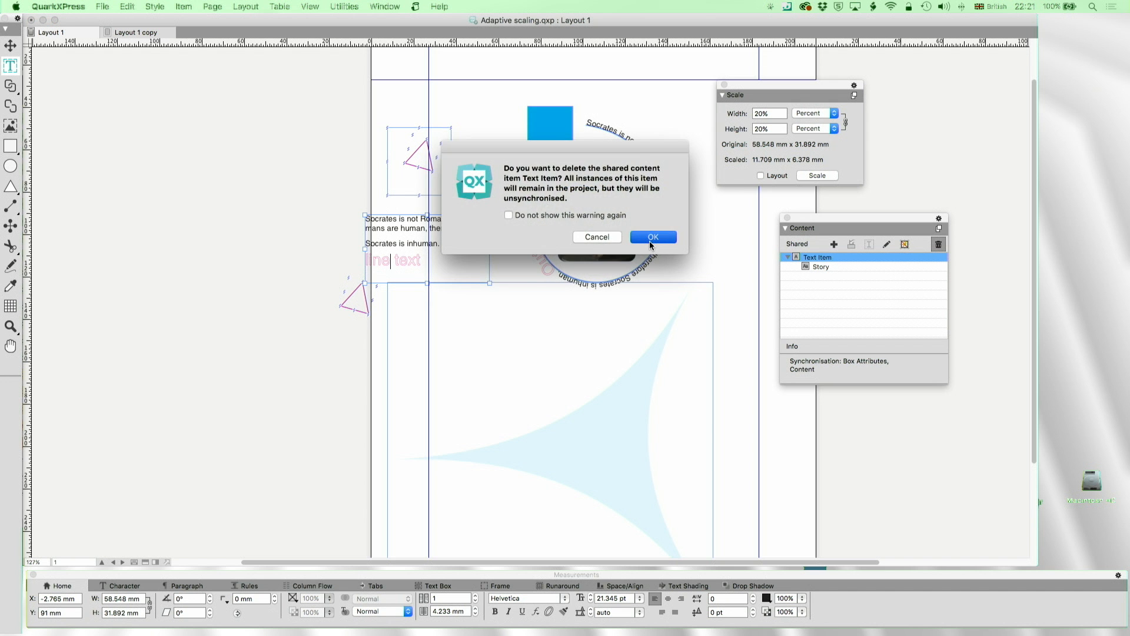
click(649, 242)
- Check Layout 1 copy, return to Layout 1, and delete the pink "Outline text" from the separate text box
click(133, 31)
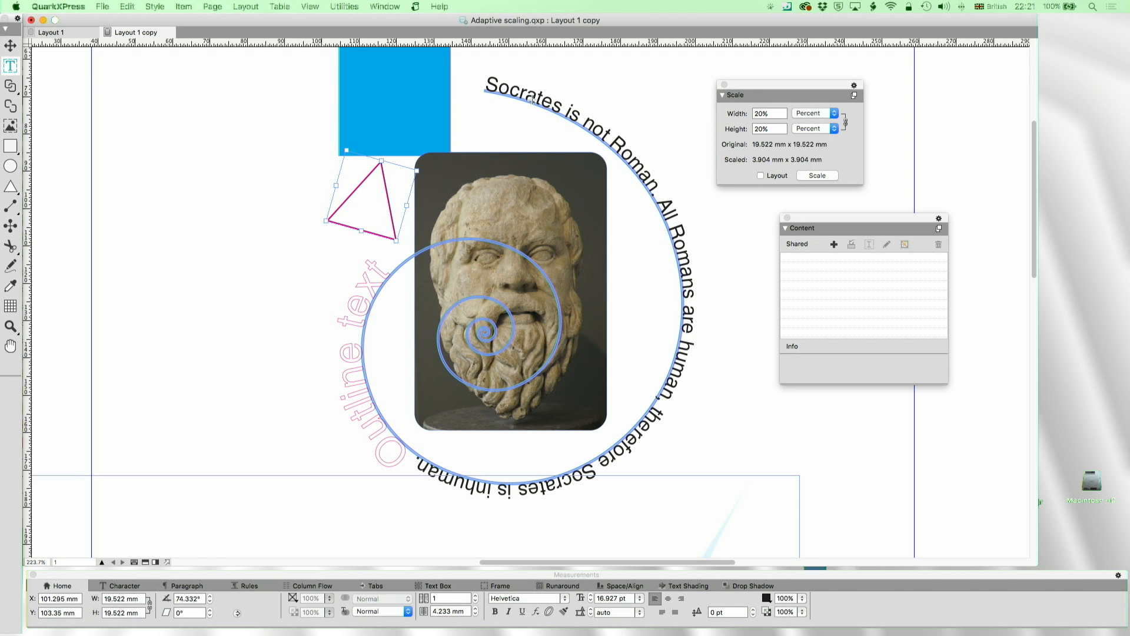
click(52, 33)
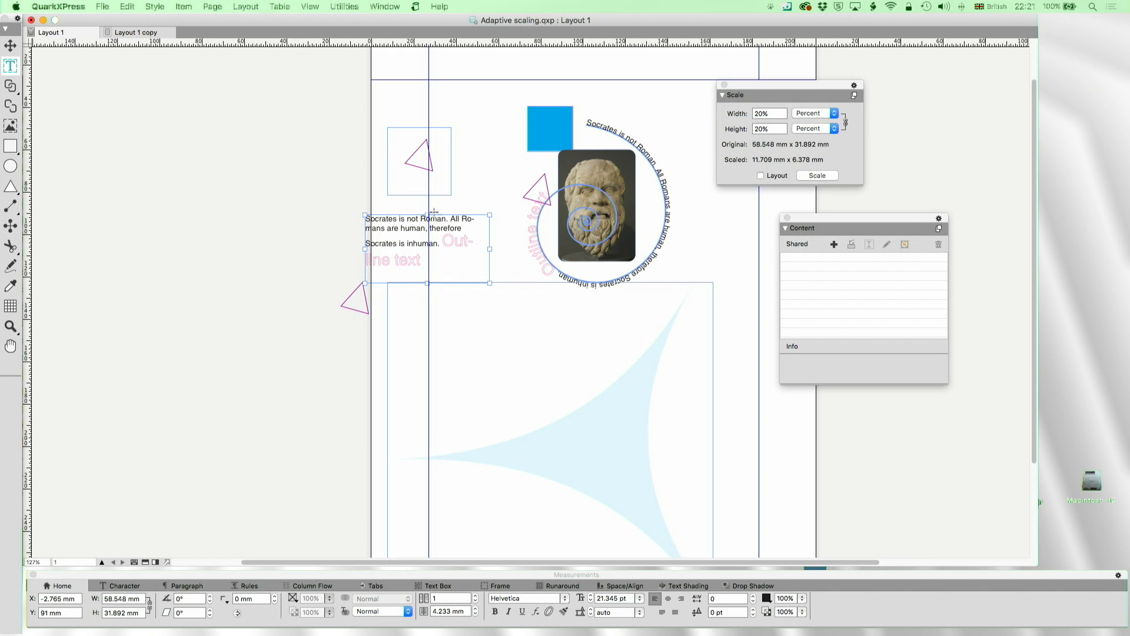
click(427, 244)
drag(441, 239, 450, 272)
key(BackSpace)
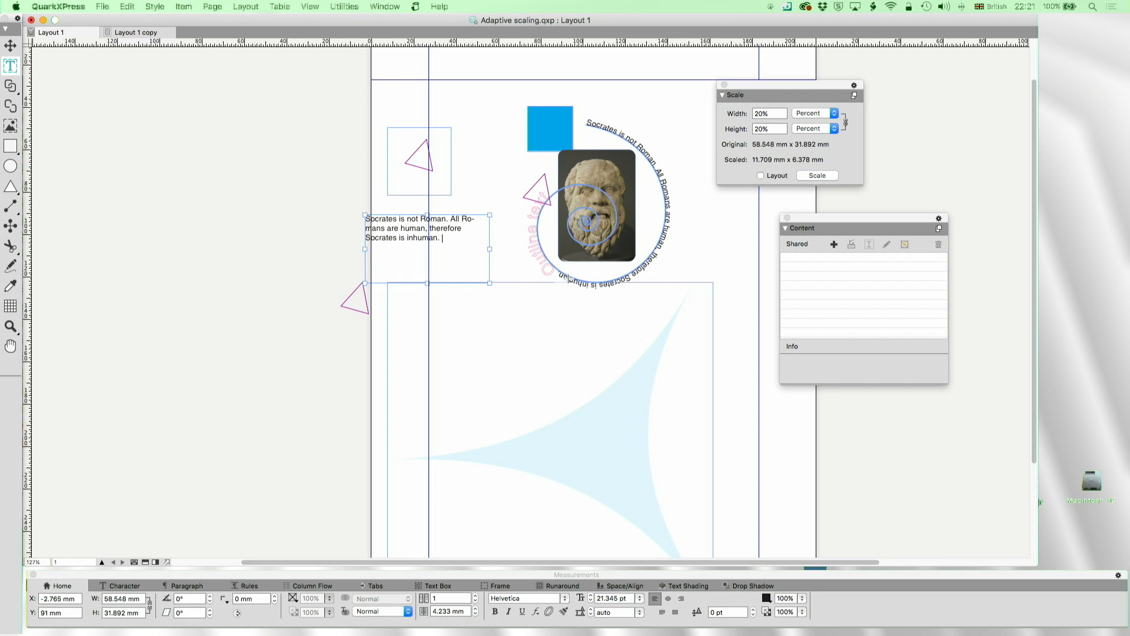
- Examine the General, Text and Picture options in the Scale Settings, including the synchronization choices, and close them without changes
click(10, 46)
click(854, 96)
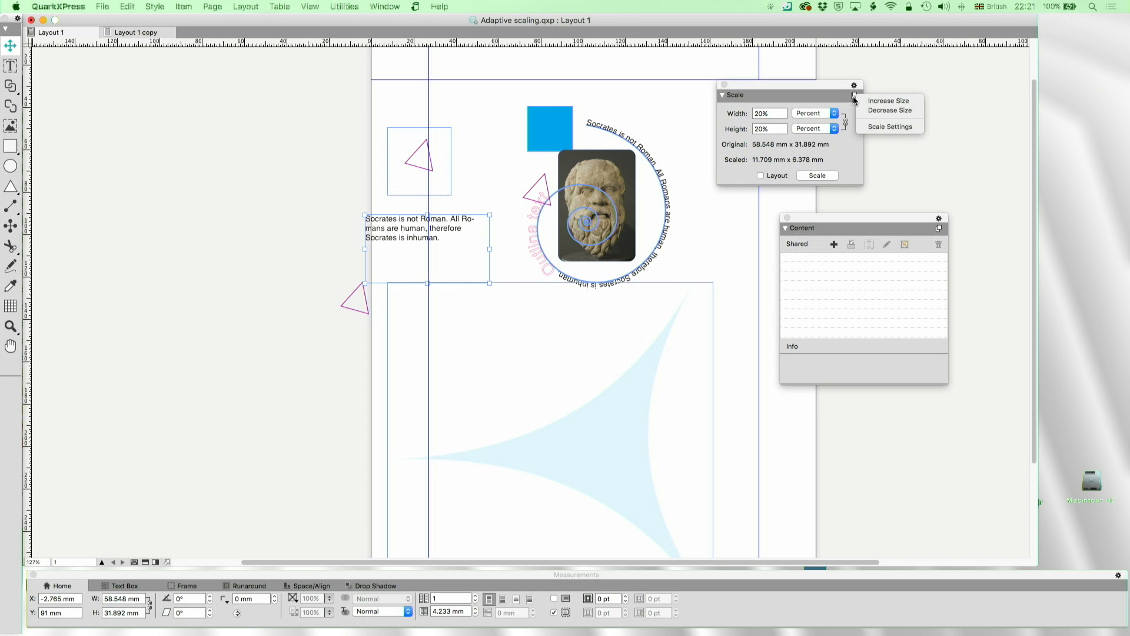
click(887, 128)
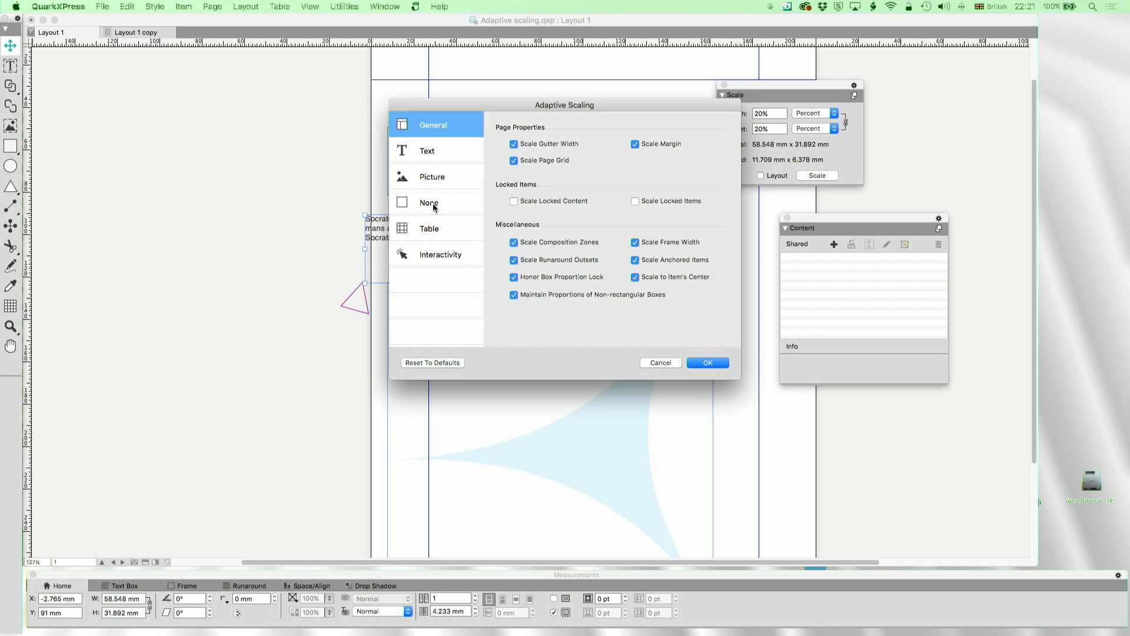
click(433, 153)
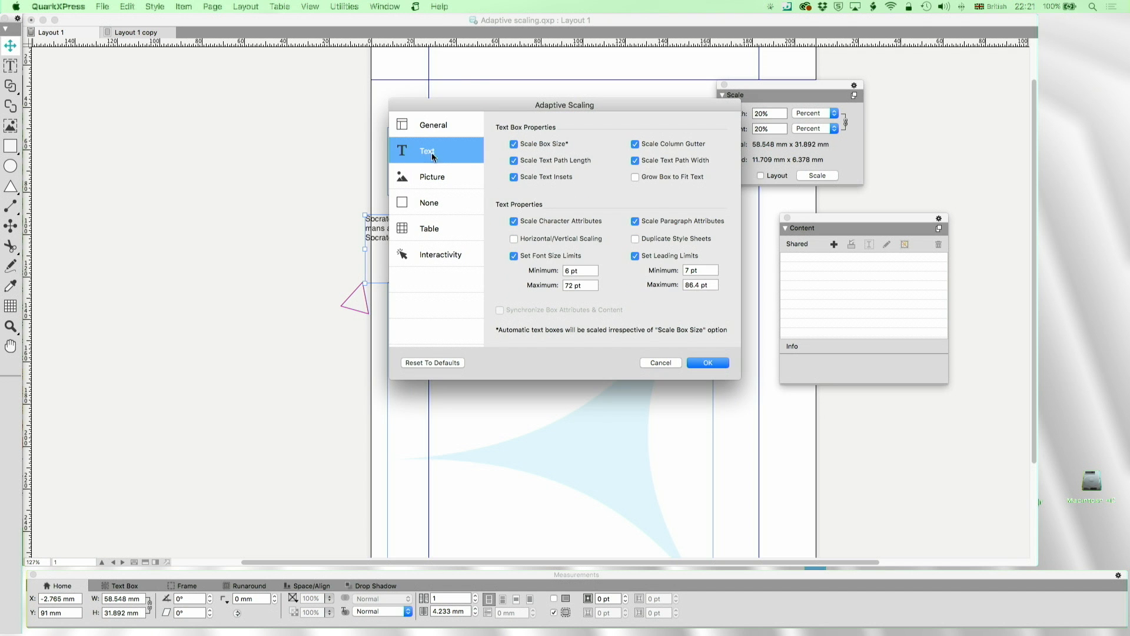
click(465, 176)
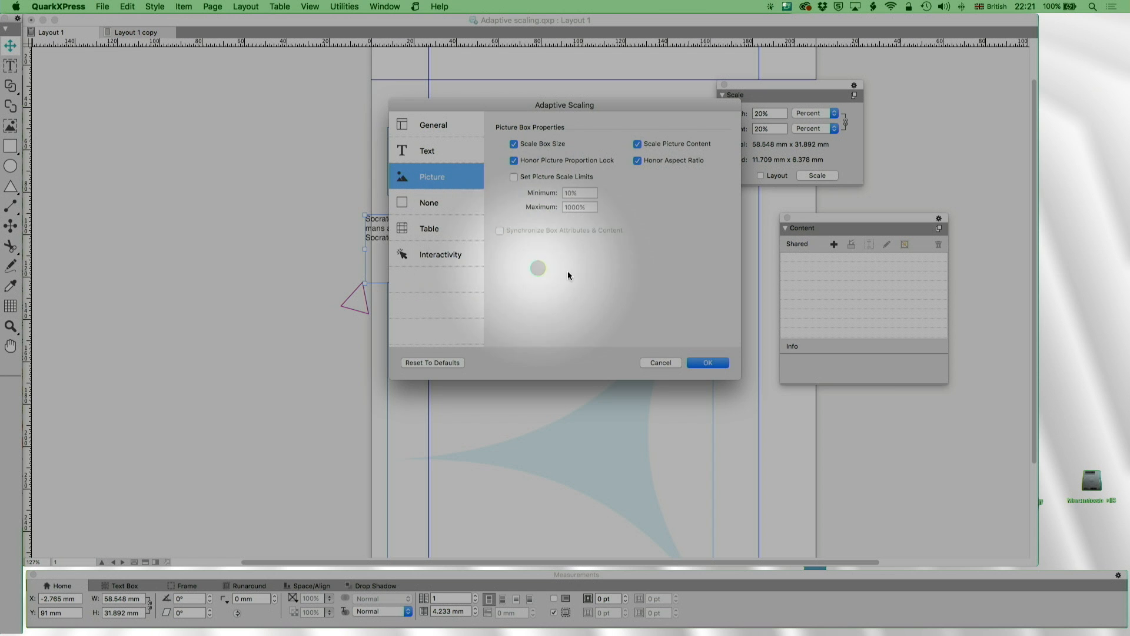
click(675, 362)
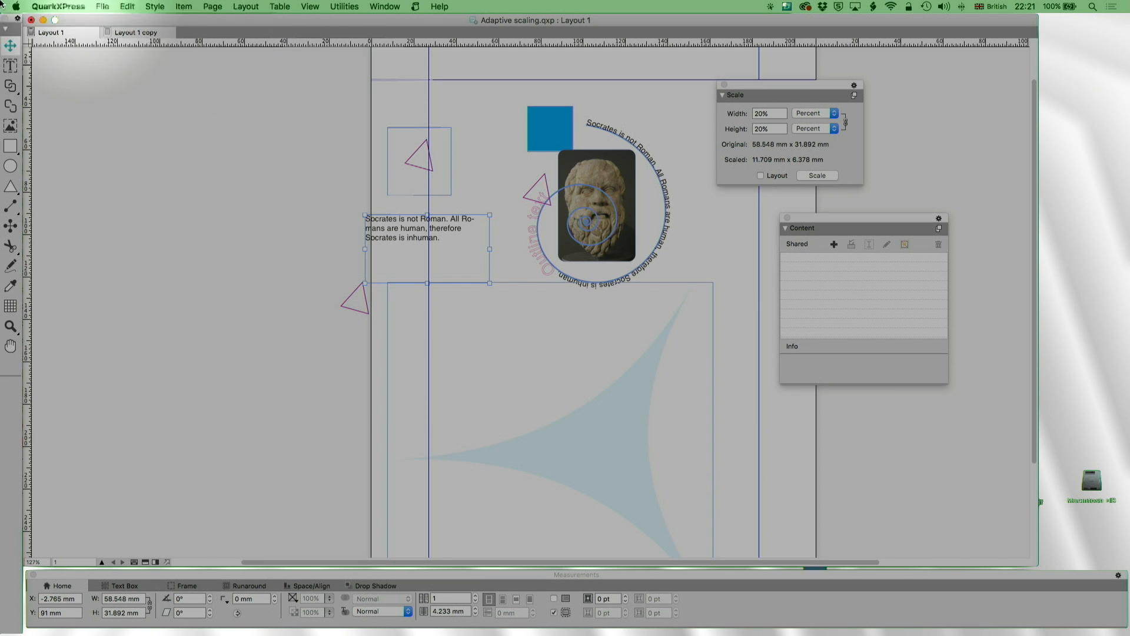
- Review the Picture, None, Table and Interactivity adaptive scaling options for duplicating Layout 1, and cancel the duplication
click(102, 7)
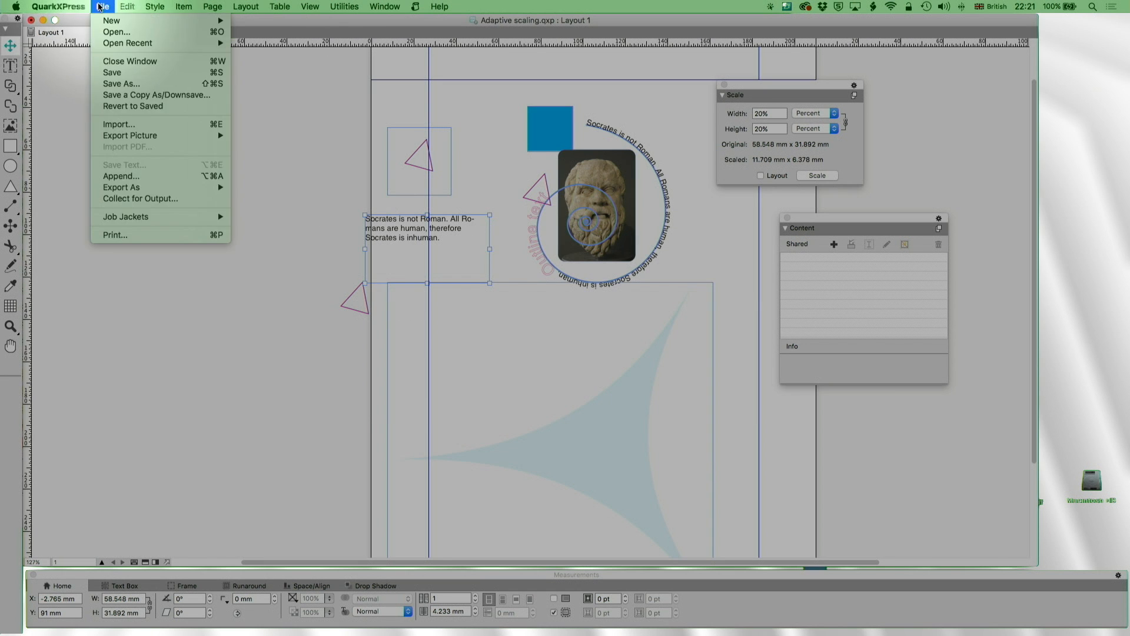
click(58, 32)
right_click(57, 31)
click(88, 47)
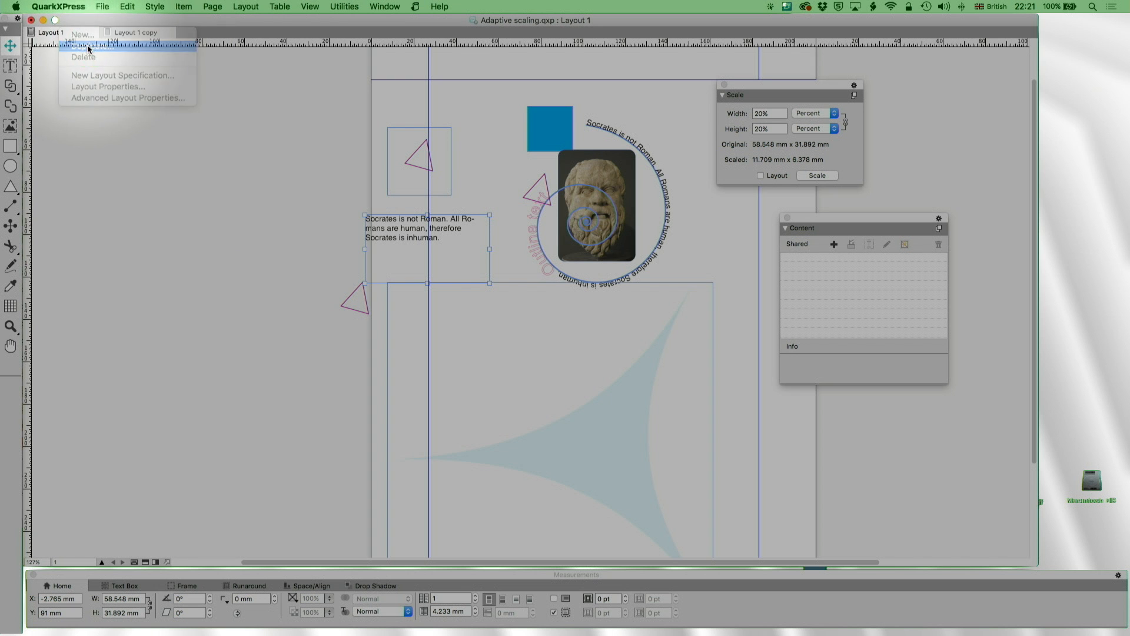
click(571, 352)
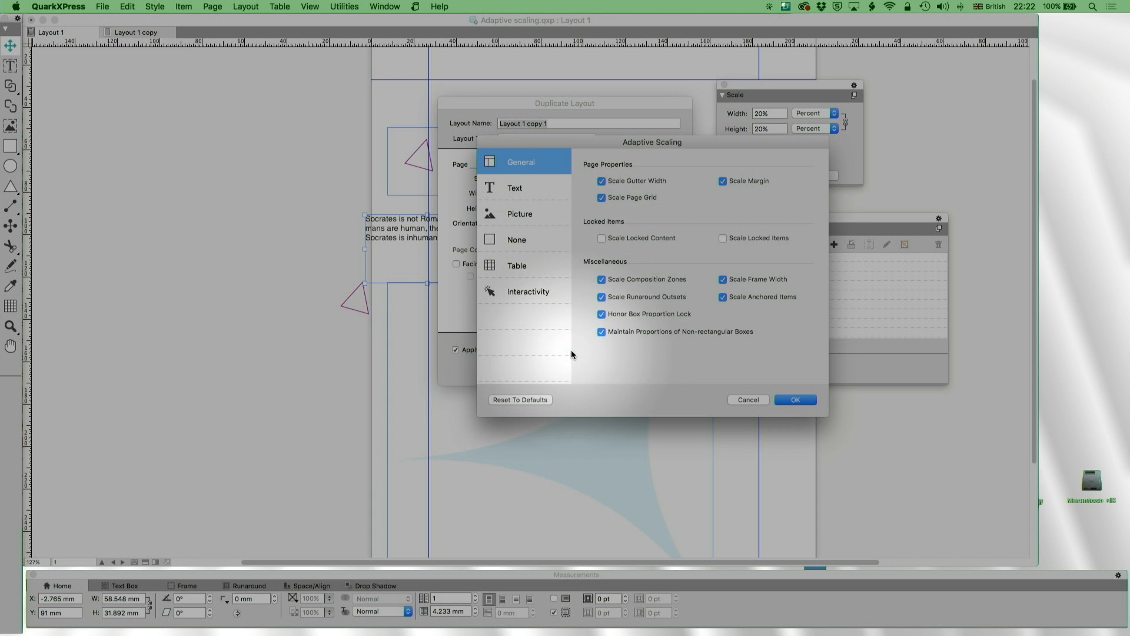
click(530, 213)
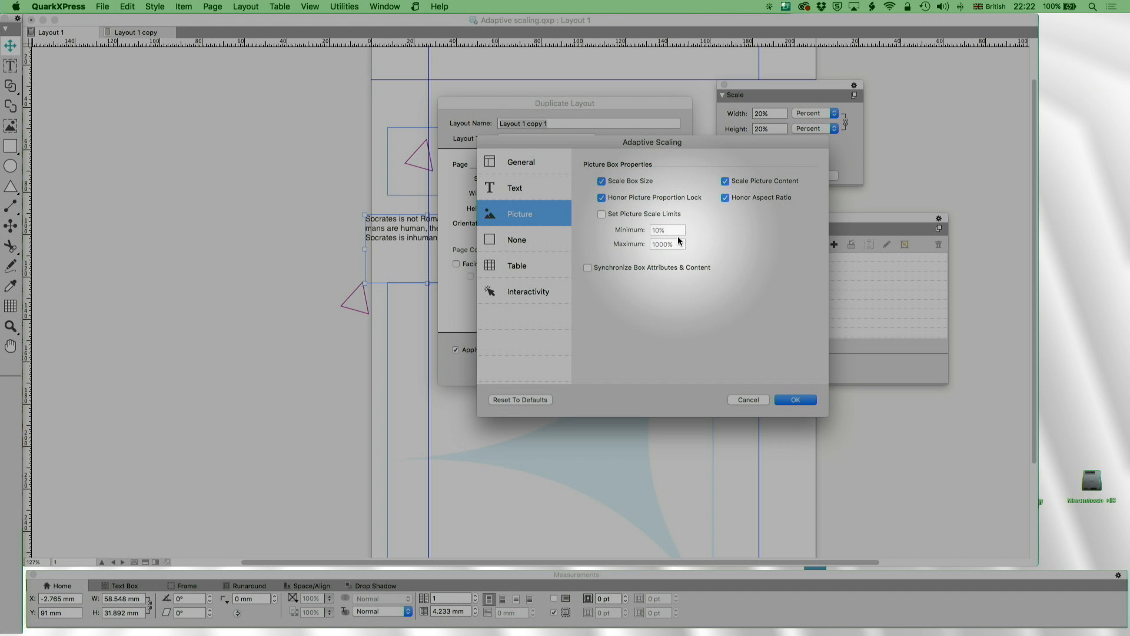
click(497, 234)
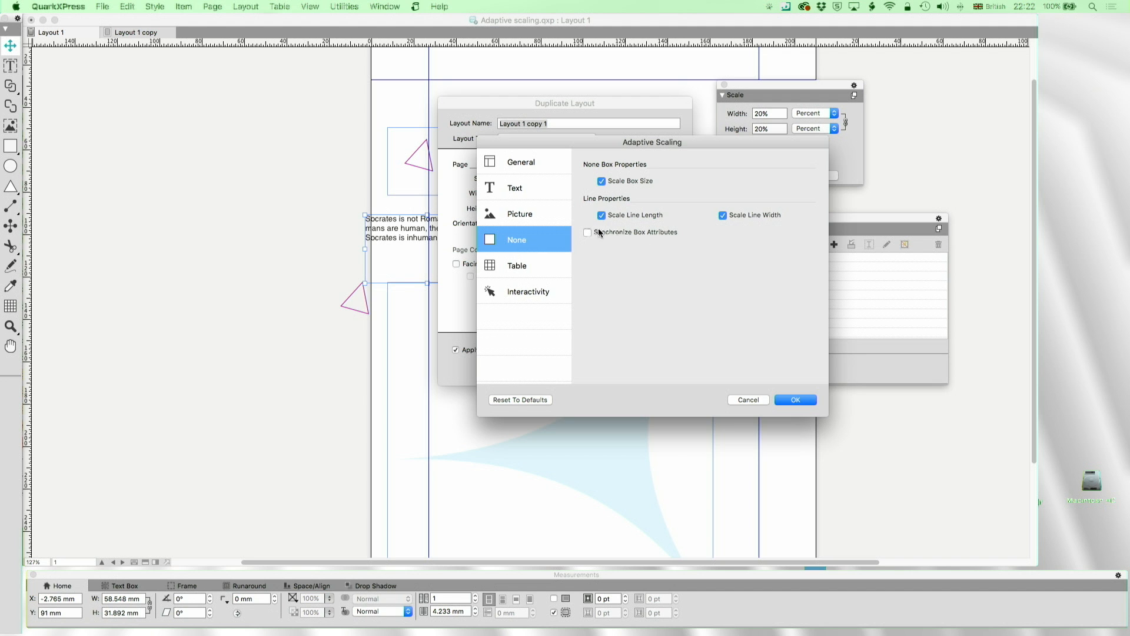
click(526, 269)
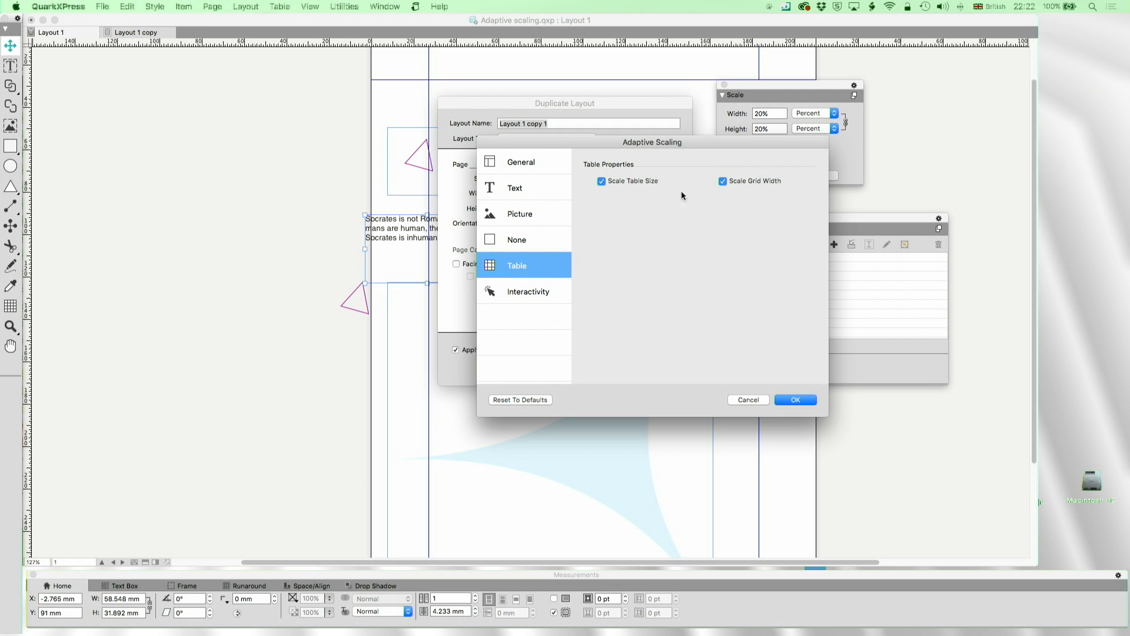
click(530, 289)
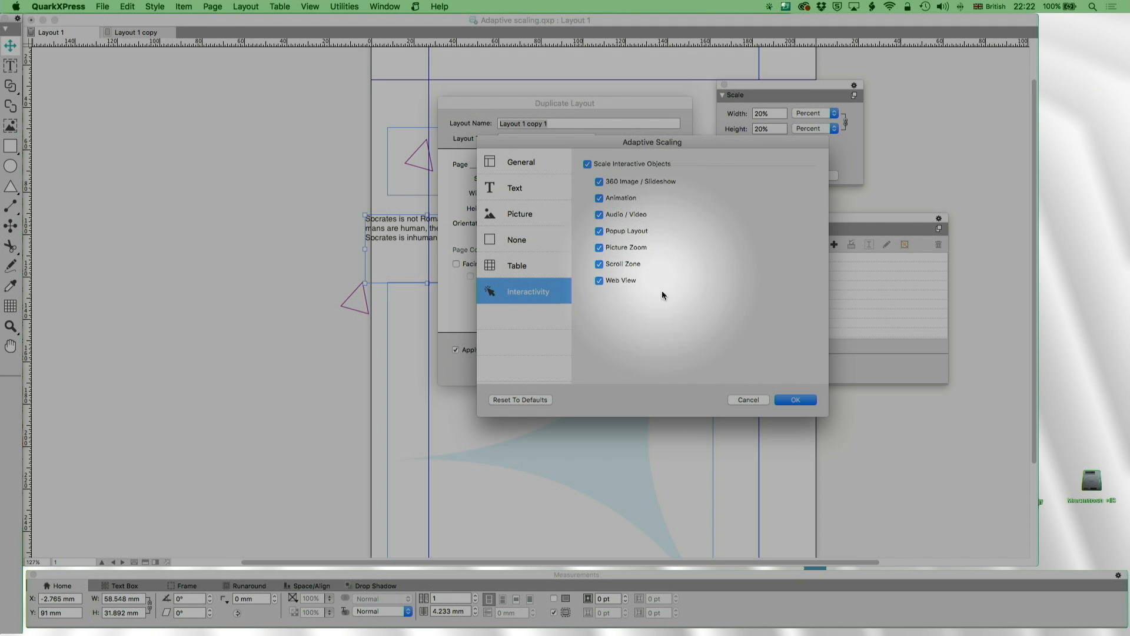
click(748, 400)
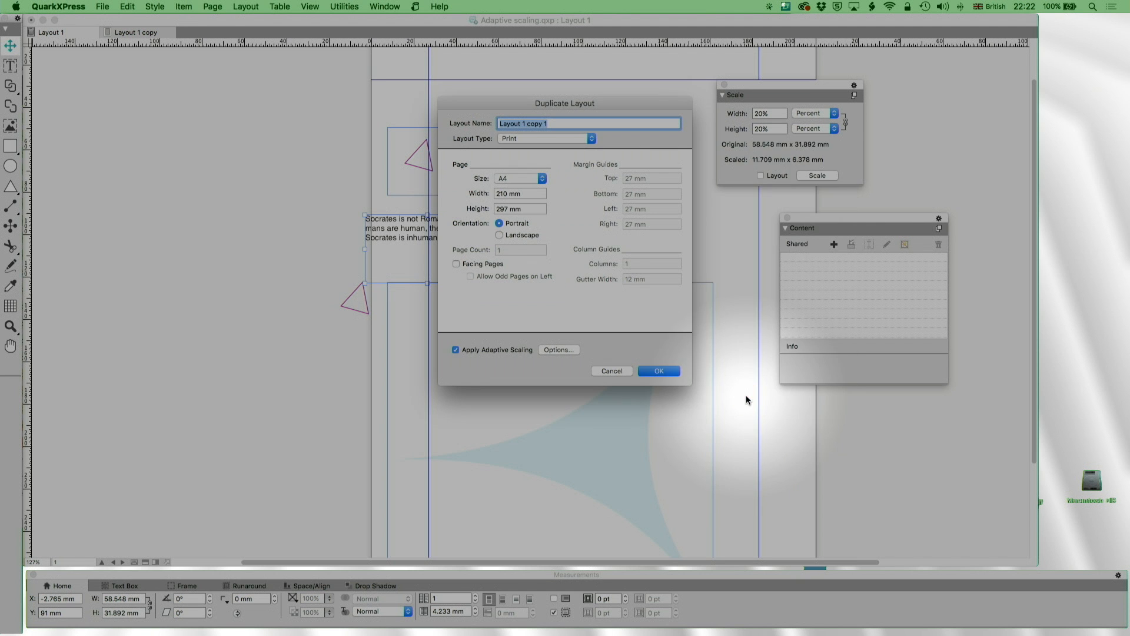
click(611, 371)
- Go through the adaptive scaling categories in the Scale Settings again, checking the None options, and close them without changes
click(854, 96)
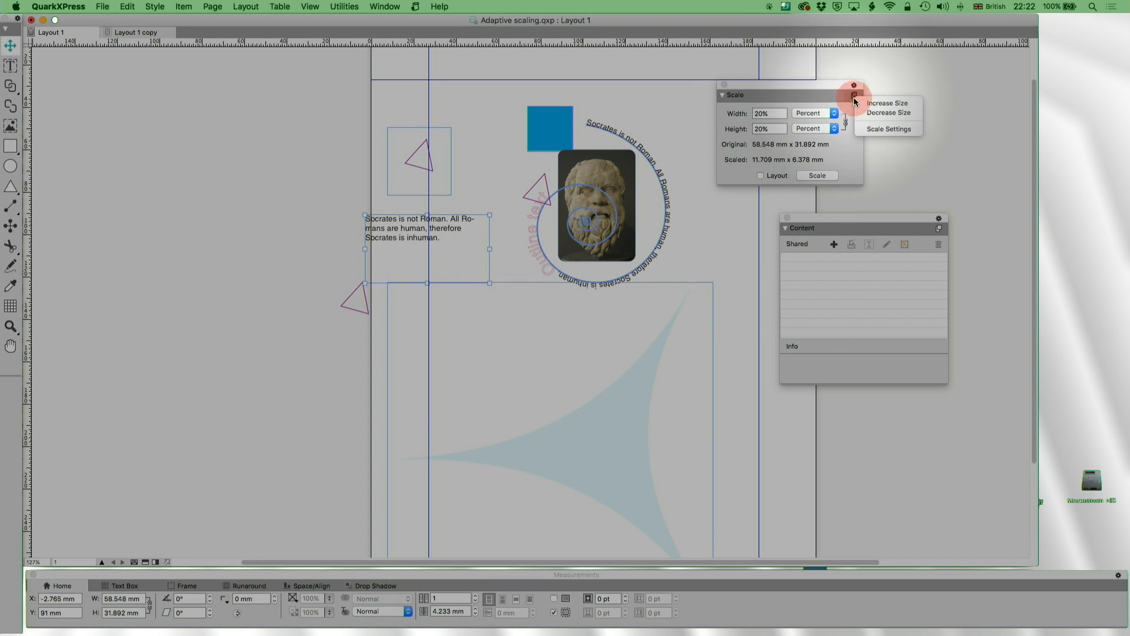
click(872, 129)
click(452, 253)
click(446, 220)
click(443, 206)
click(441, 171)
click(429, 150)
click(436, 125)
click(440, 227)
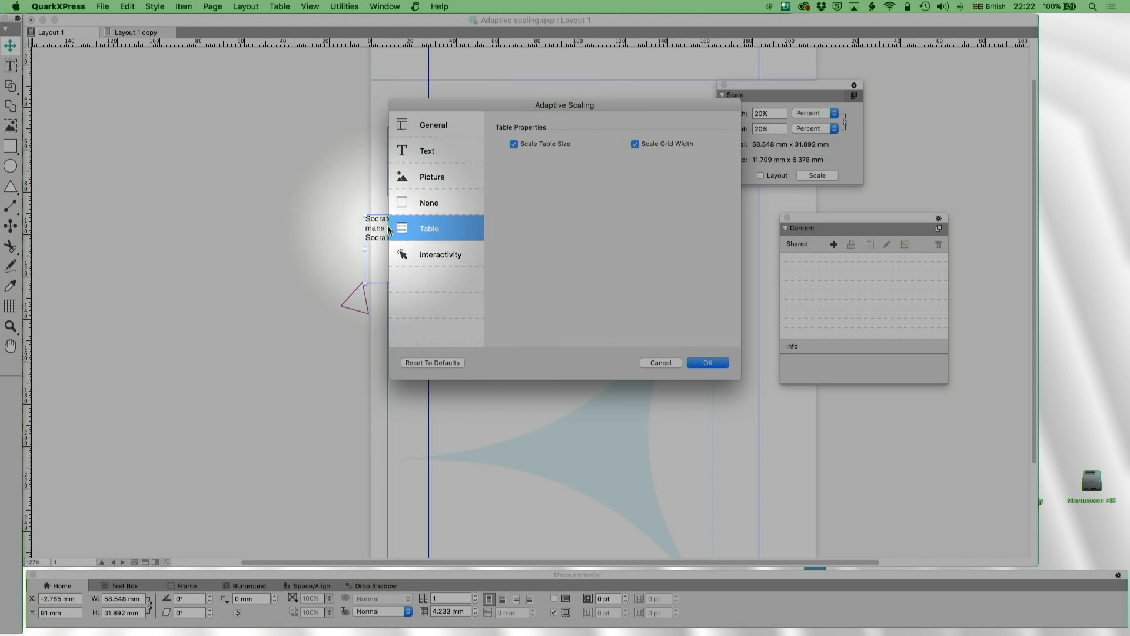
click(423, 205)
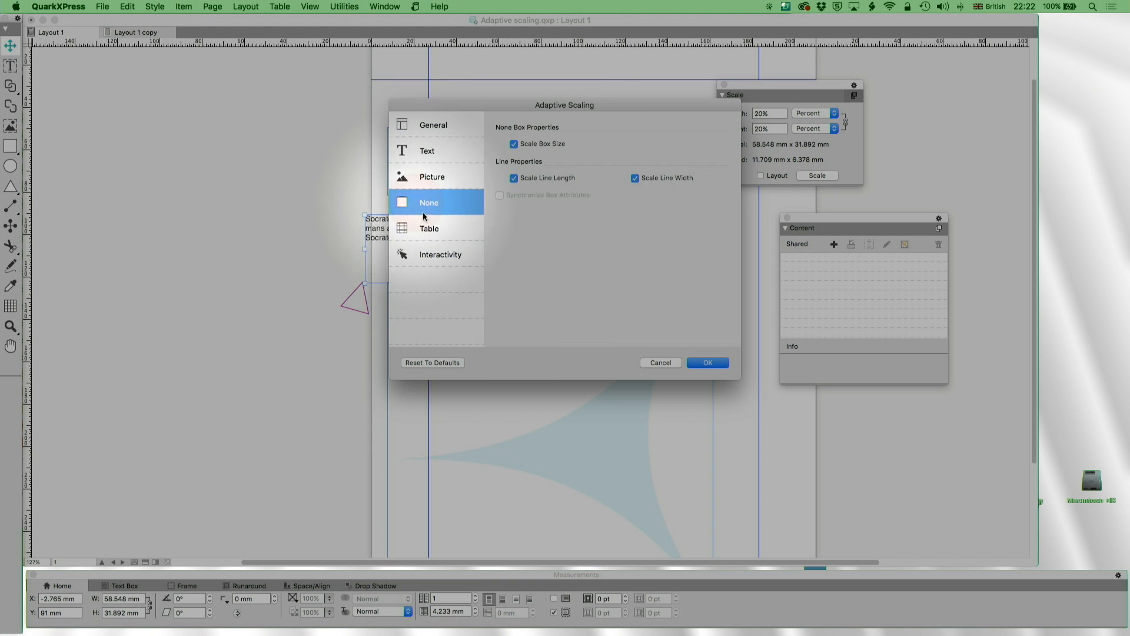
click(674, 362)
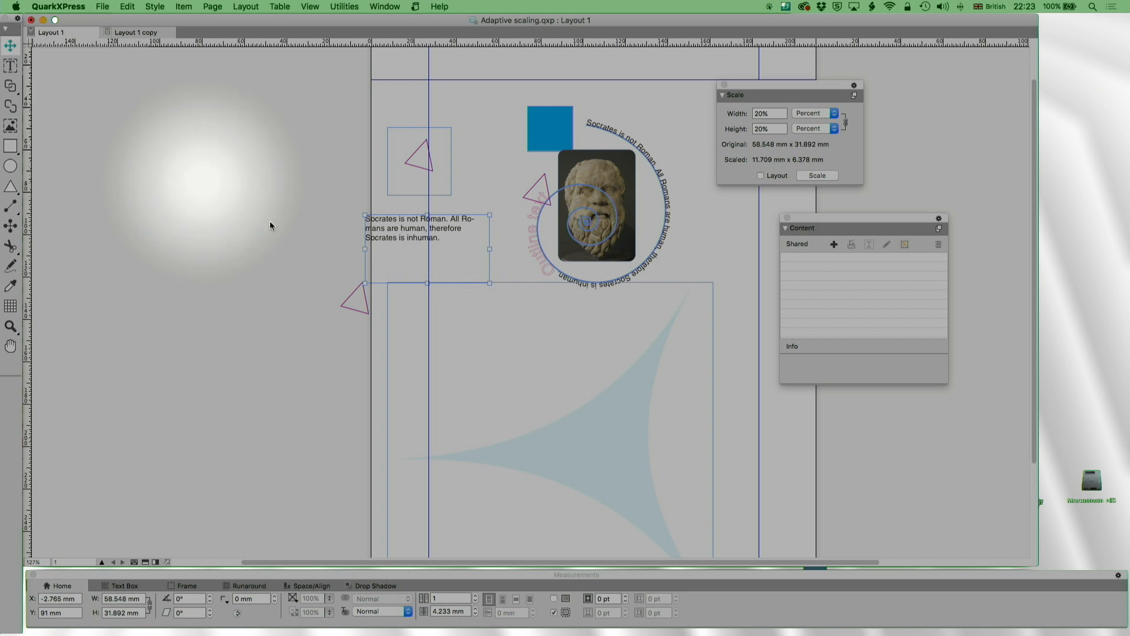
- Delete the two extra text boxes, the triangle copies beside them and the large Layout 3 box below the artwork
click(306, 238)
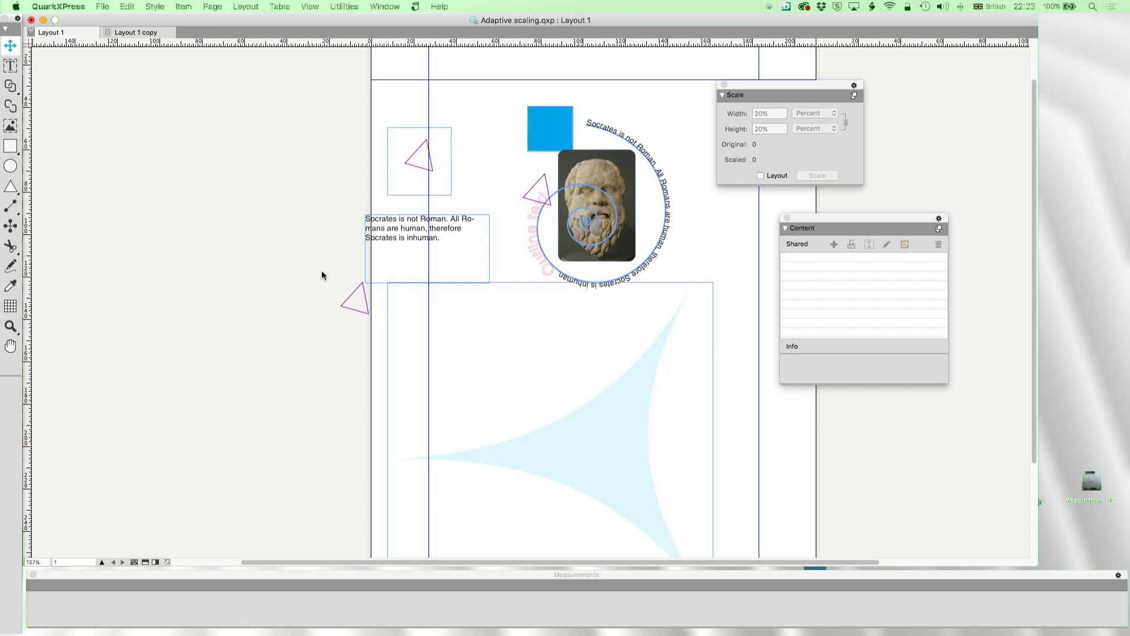
drag(306, 116, 460, 344)
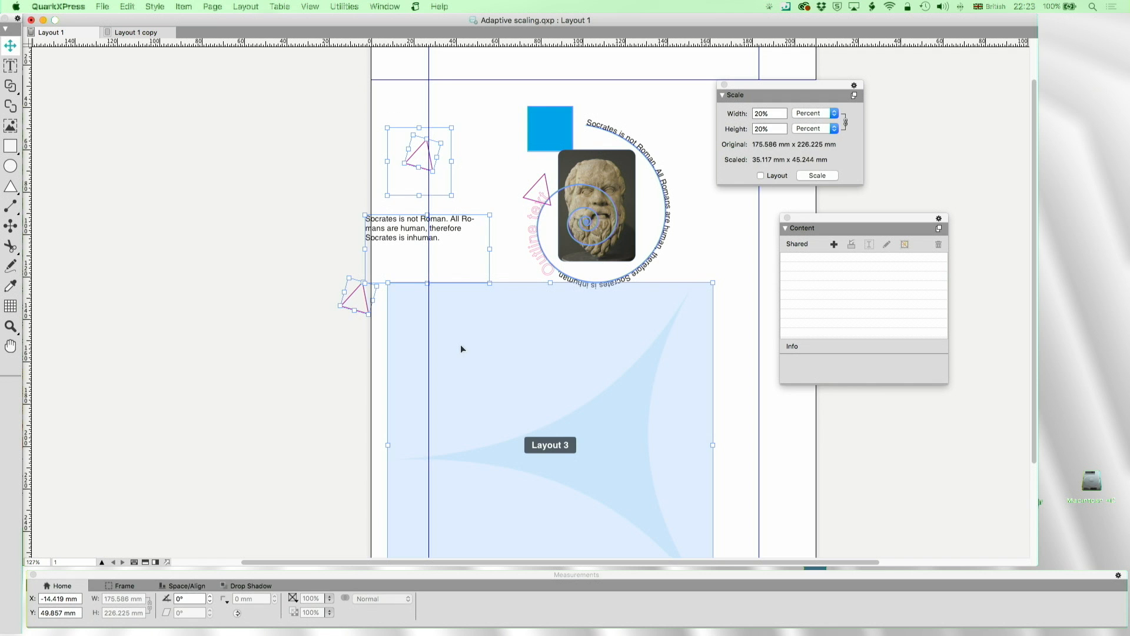
key(Delete)
- Draw a text box about 90 by 57 mm below the artwork containing "This is some text that I want to share"
click(10, 65)
drag(420, 323, 611, 445)
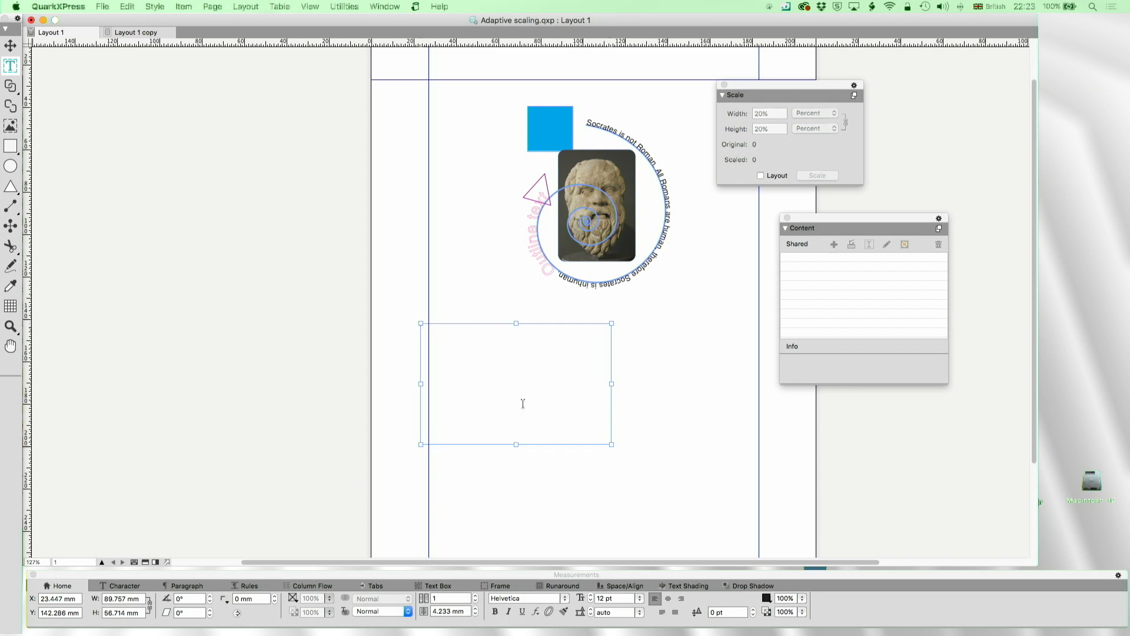
text(This is some text that I wa)
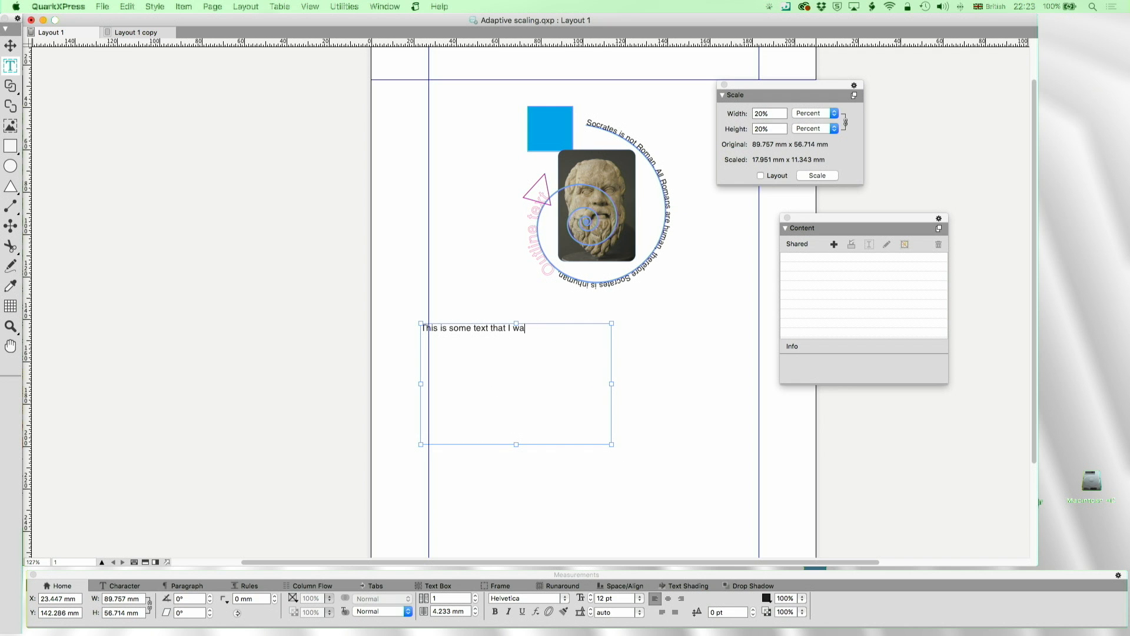
text(nt to share)
- Format all the text in the new box as 36 pt, bold and Magenta
key(super+a)
key(super+shift+period)
key(super+shift+period)
key(super+shift+period)
key(super+shift+period)
key(super+shift+period)
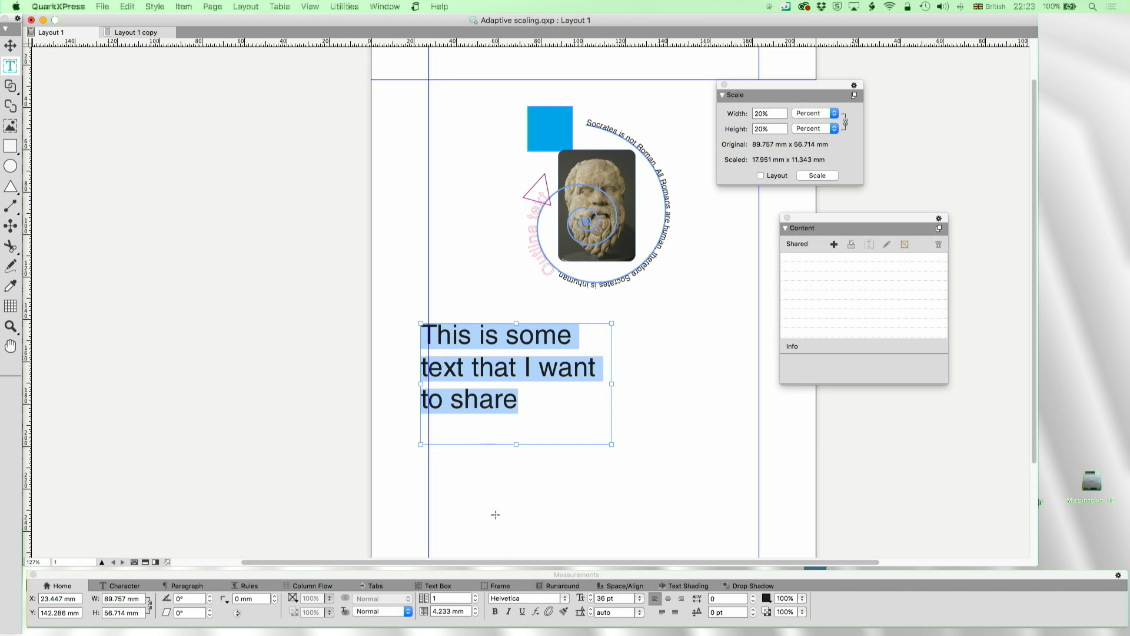
click(495, 611)
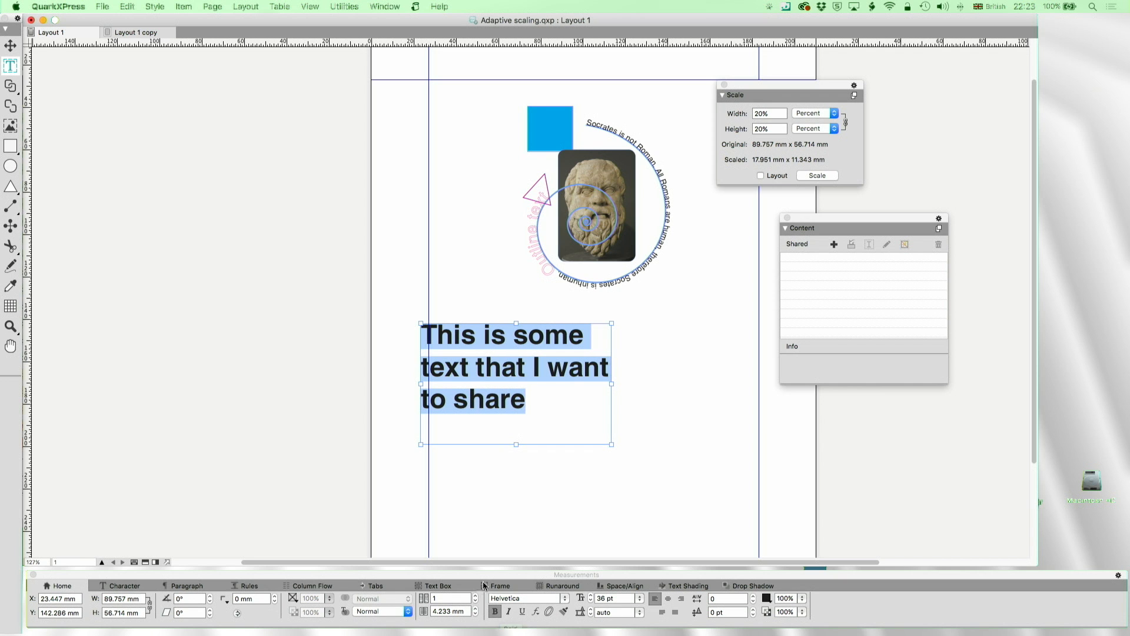
click(766, 598)
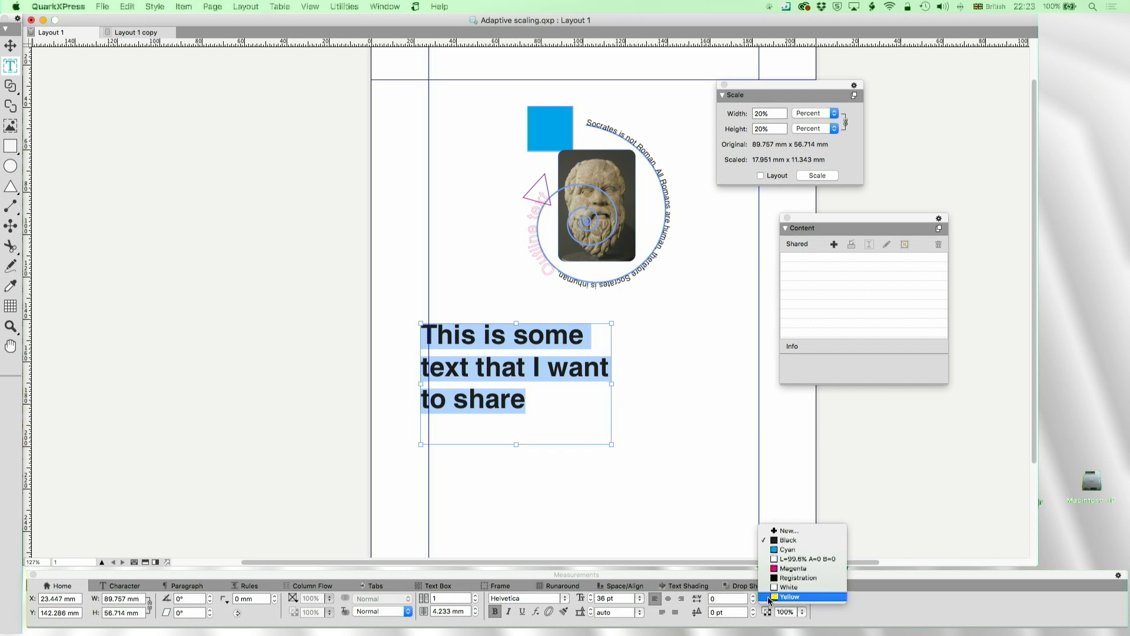
click(782, 567)
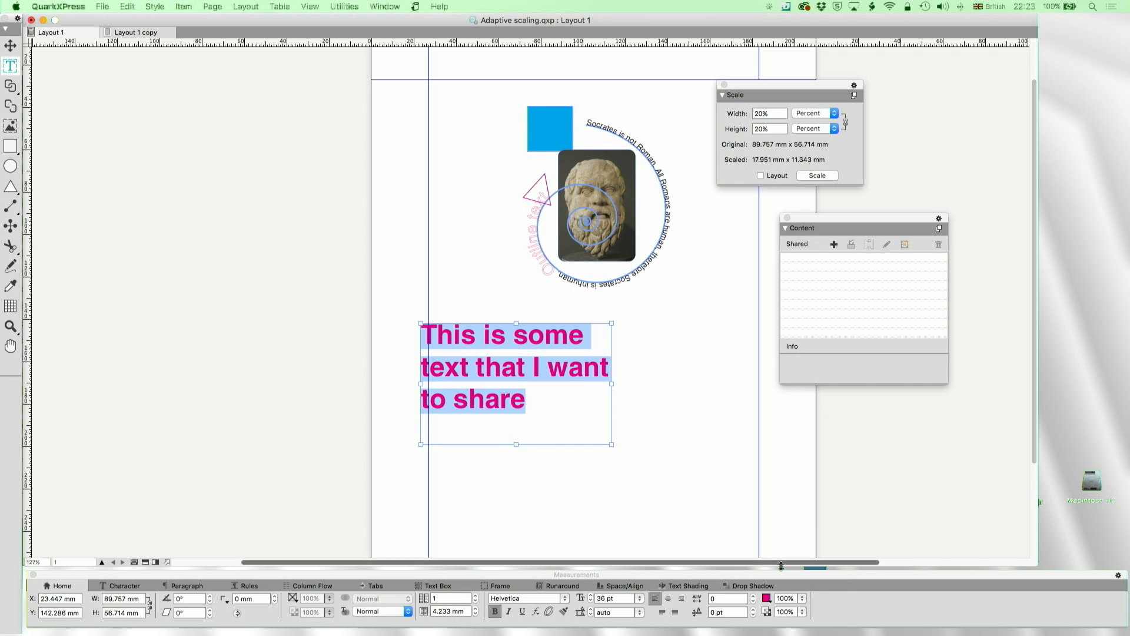
- Move the magenta text box up to the page's top margin, overlapping the blue square, at about X 7 mm, Y 27 mm
click(11, 46)
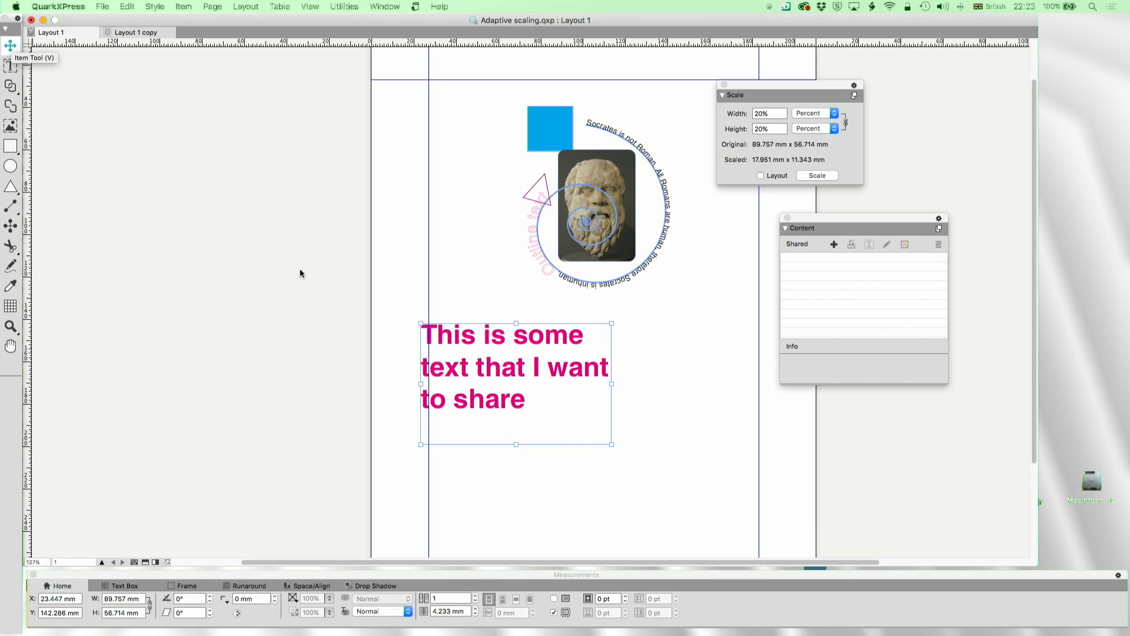
drag(489, 340, 457, 95)
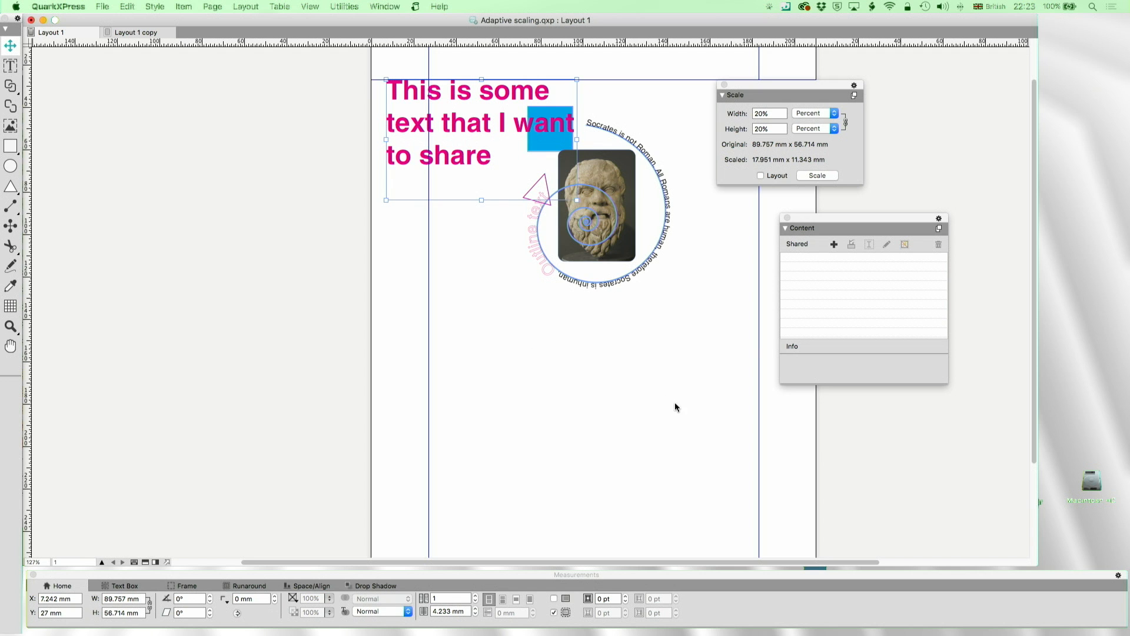
- Share the magenta text box as "Main title" with box attributes, content and content attributes synchronised, and try out a copy below the artwork
click(833, 245)
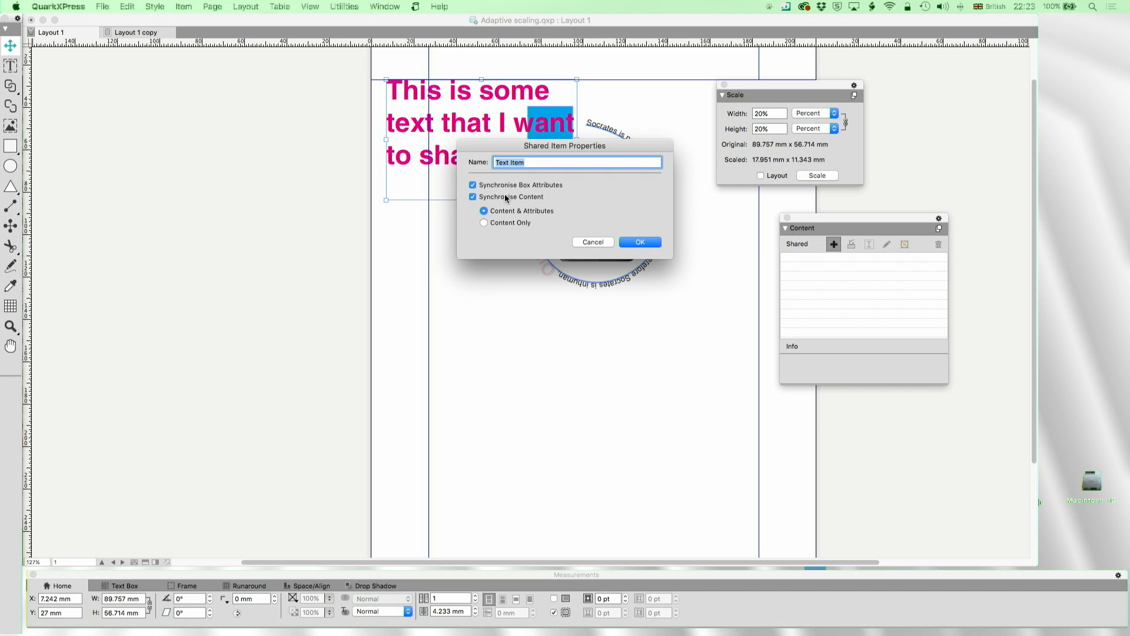
text(Main title)
click(645, 242)
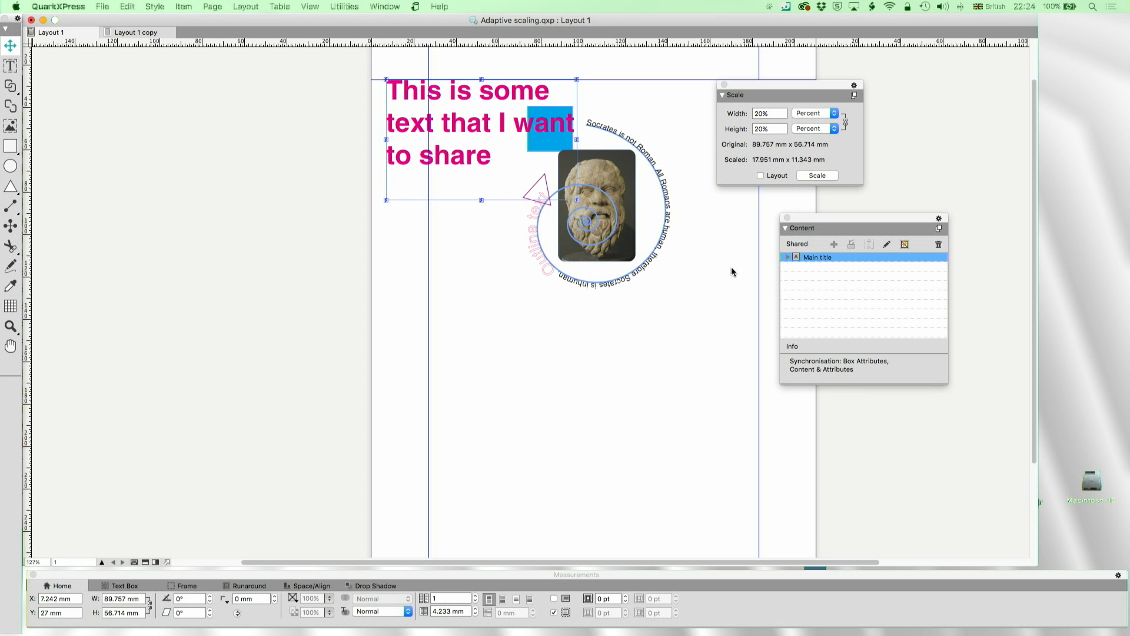
drag(800, 258, 408, 406)
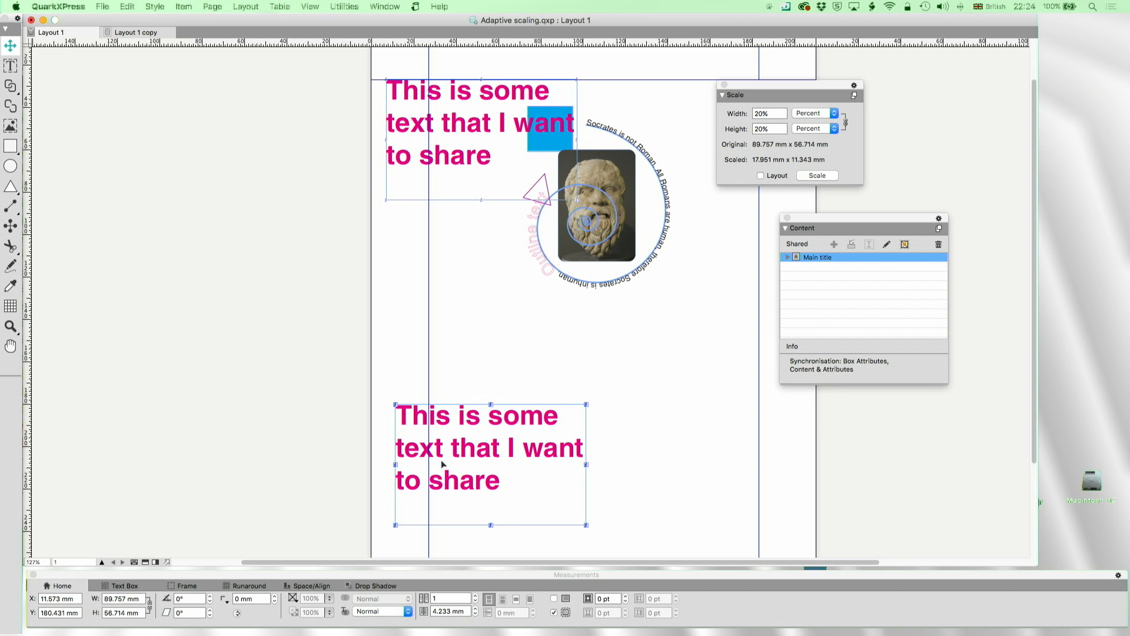
key(BackSpace)
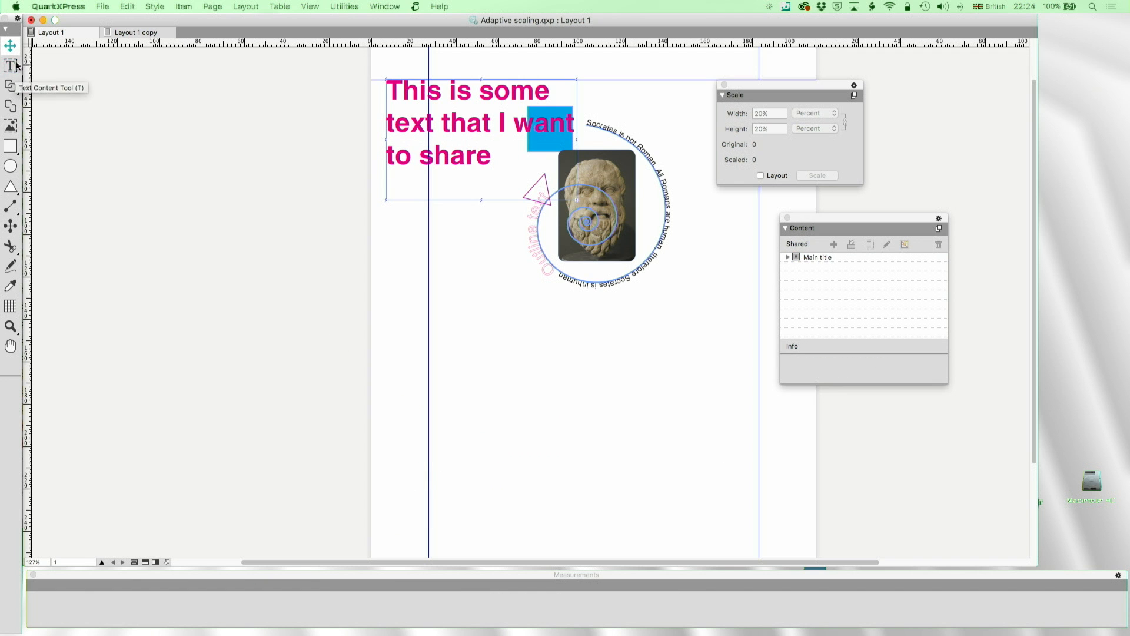
- Move the magenta text box up to about Y 24 mm and delete the shared content item "Main title"
drag(412, 118, 412, 111)
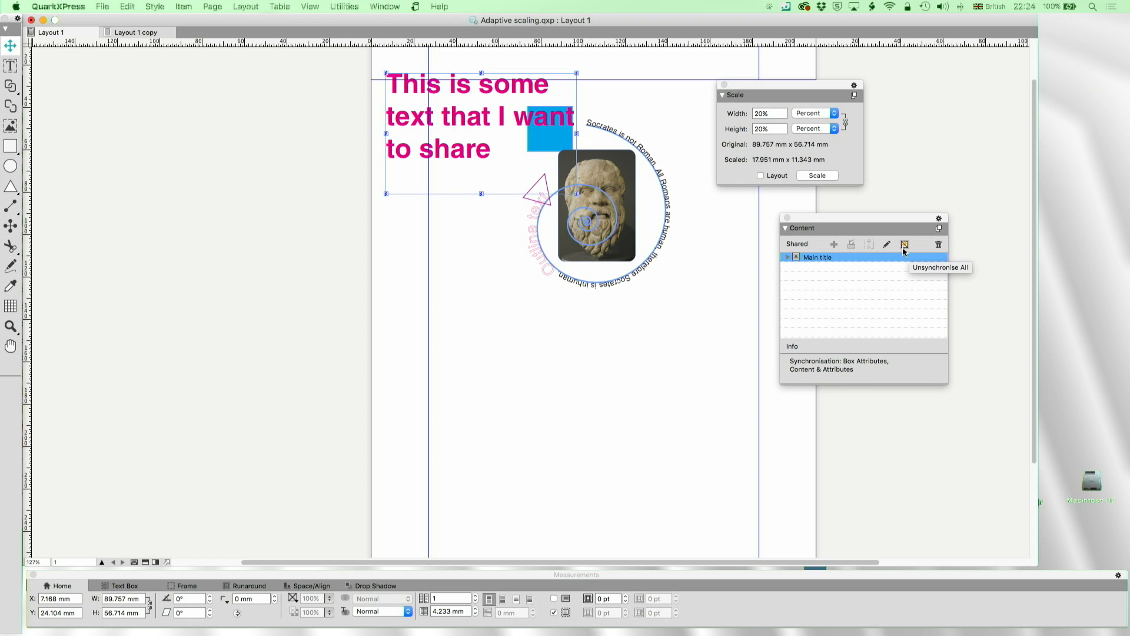
click(886, 244)
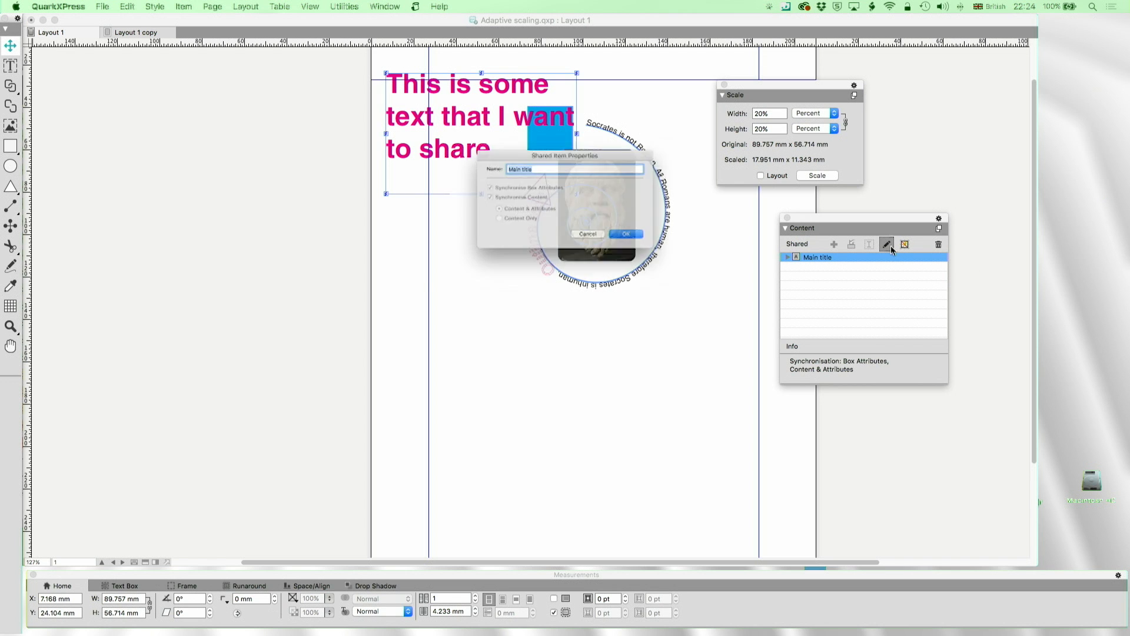
click(593, 242)
click(939, 244)
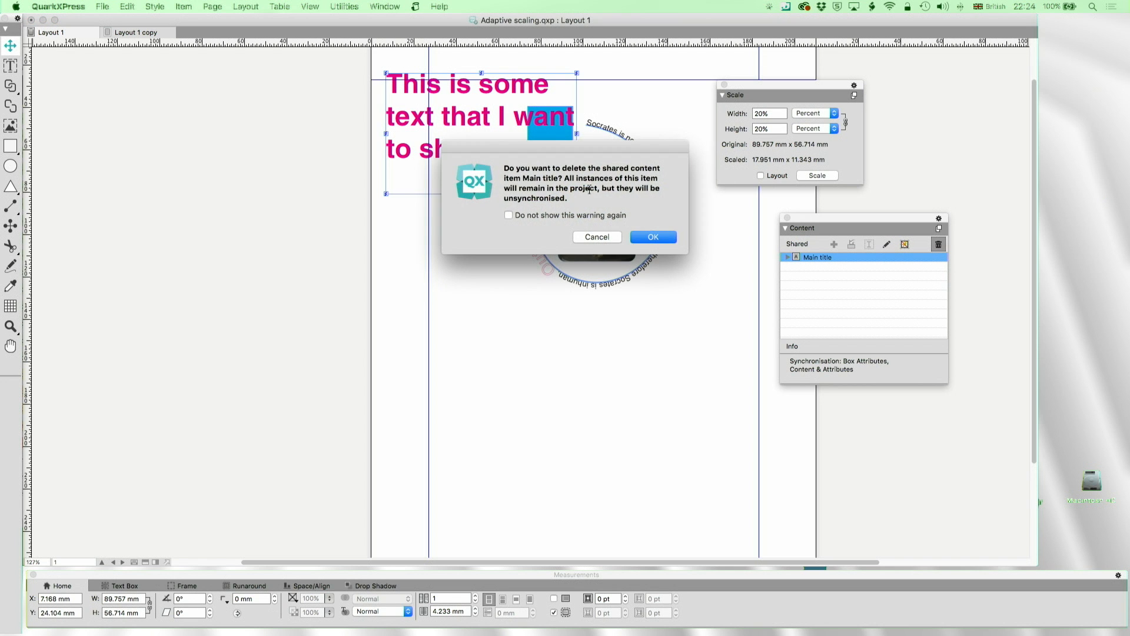
click(642, 238)
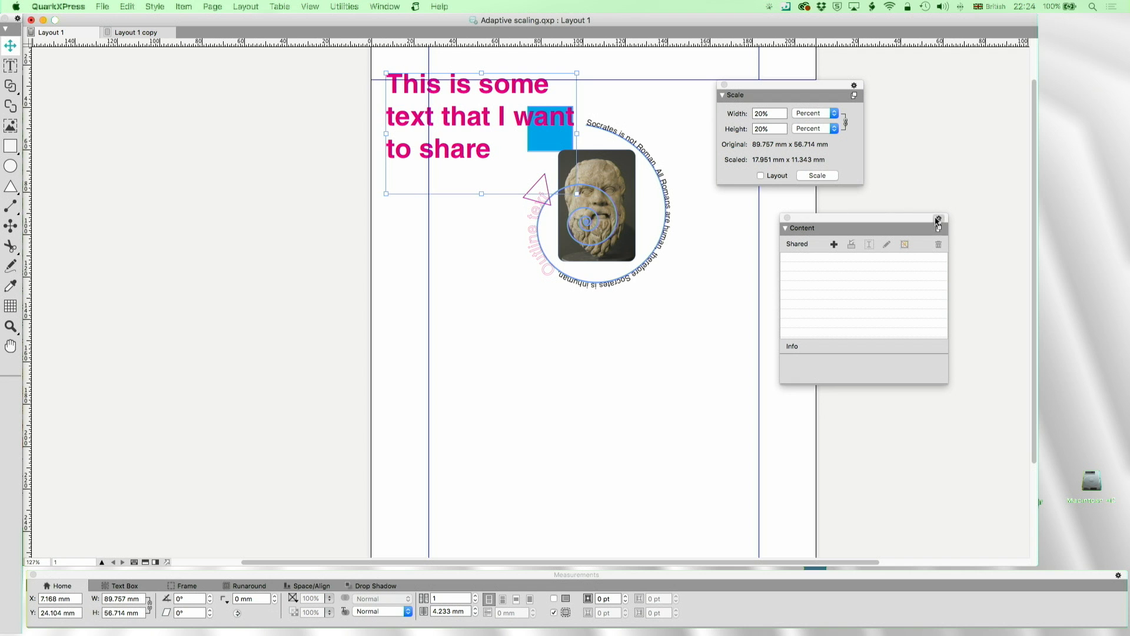
- Share the magenta text as "Main title" with Content Only synchronised and box attributes not synchronised
click(834, 244)
click(514, 221)
click(473, 186)
click(472, 197)
click(484, 223)
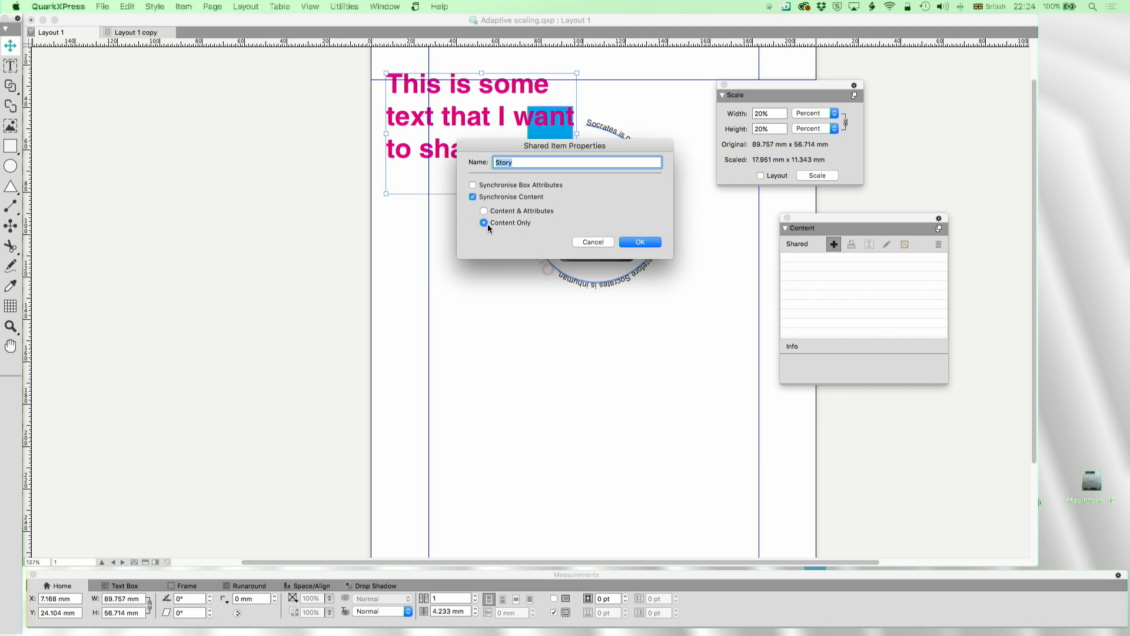
text(Main tit)
click(640, 242)
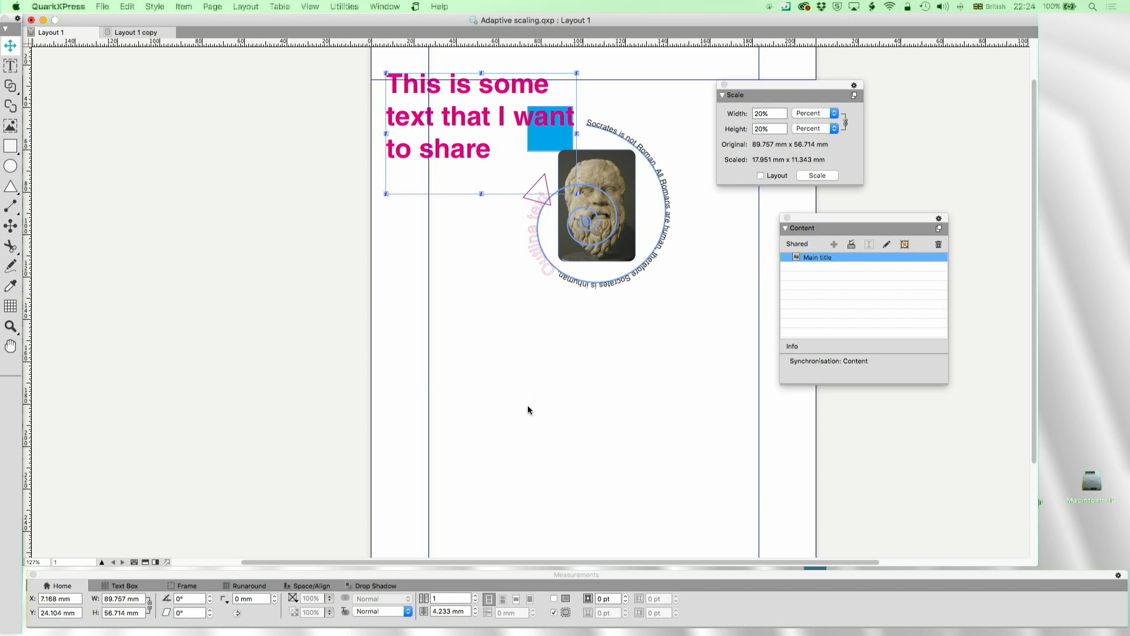
- Draw a text box about 97 by 53 mm below the artwork and fill it with the shared "Main title" content
click(9, 65)
mouse_move(448, 360)
mouse_down()
mouse_move(545, 396)
mouse_move(654, 472)
mouse_up()
drag(796, 258, 498, 408)
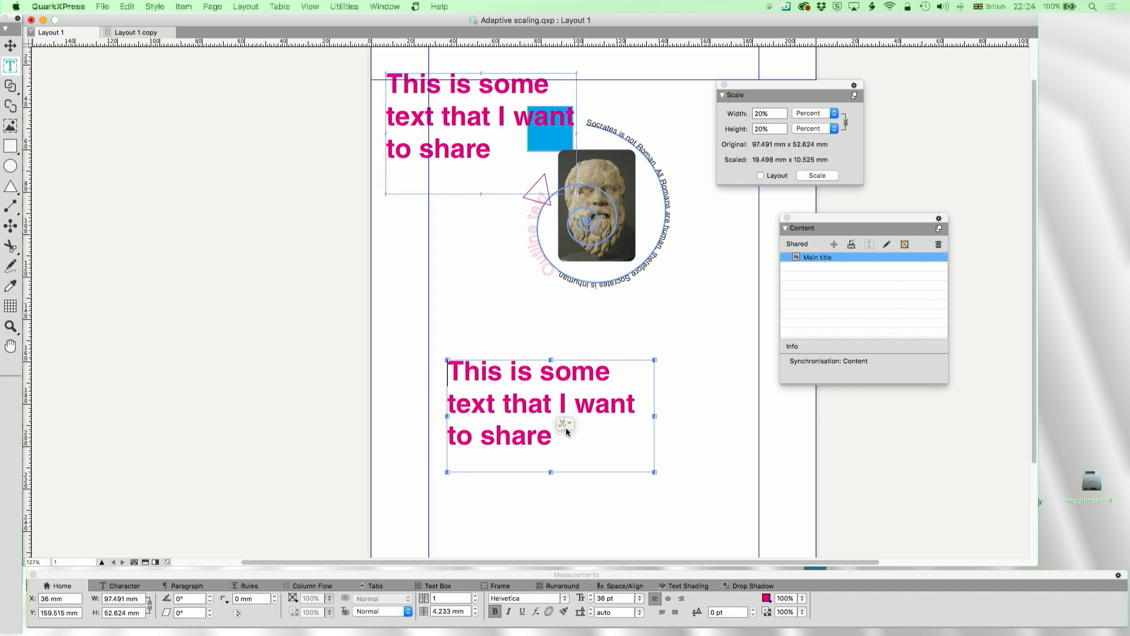
- Format all the text in the lower title copy as non-bold, 14 pt and Black
drag(565, 442, 432, 339)
key(super+shift+b)
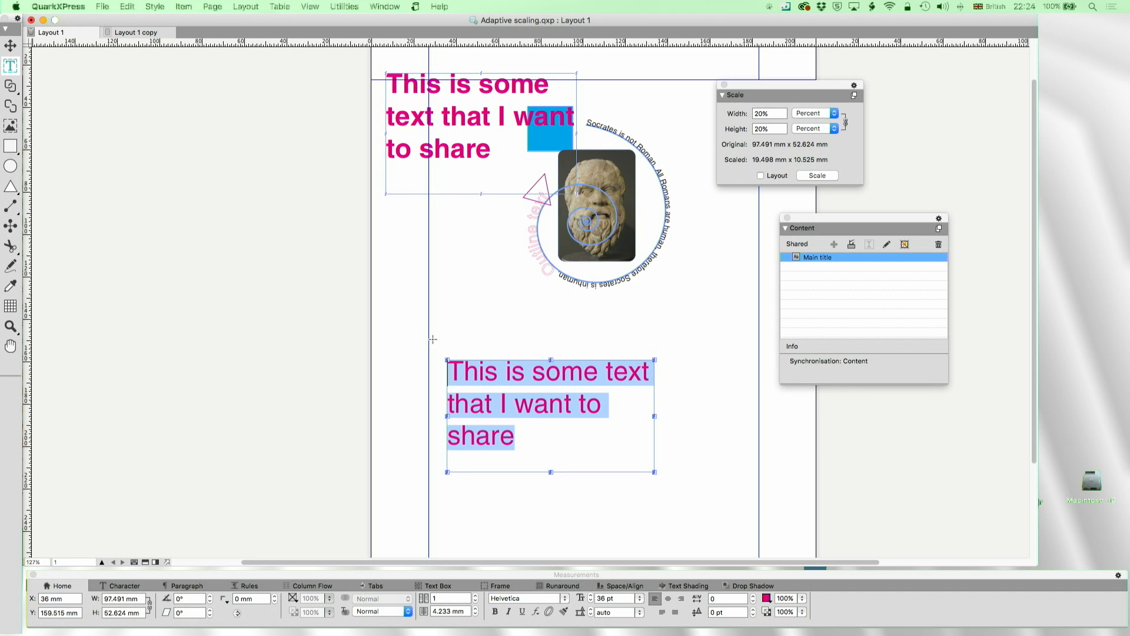
key(super+shift+comma)
key(super+shift+comma)
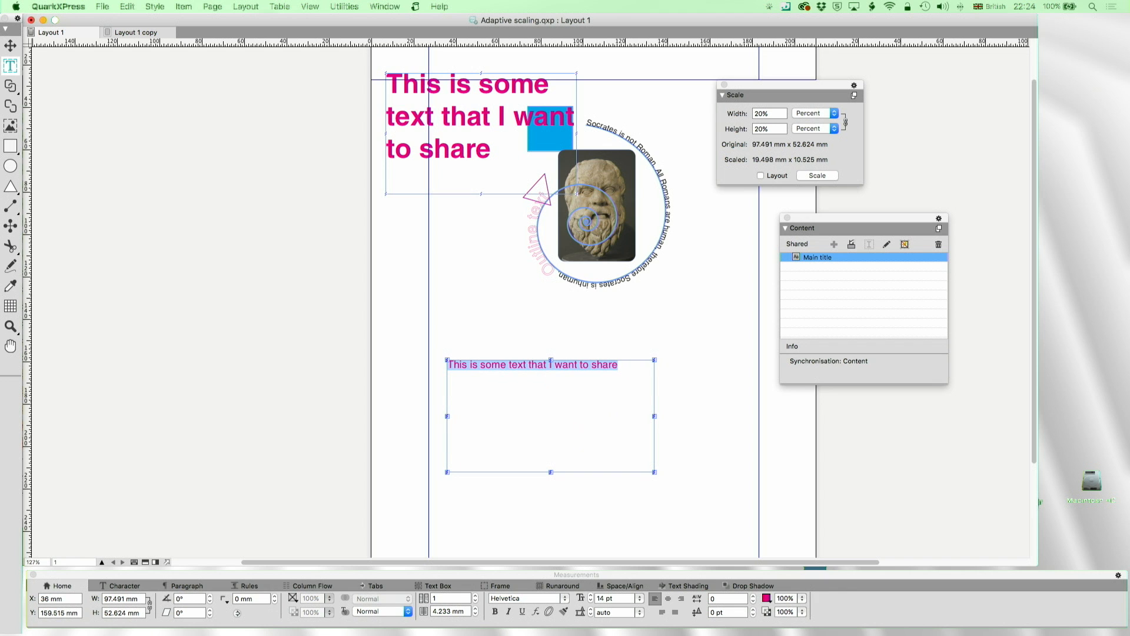
click(766, 598)
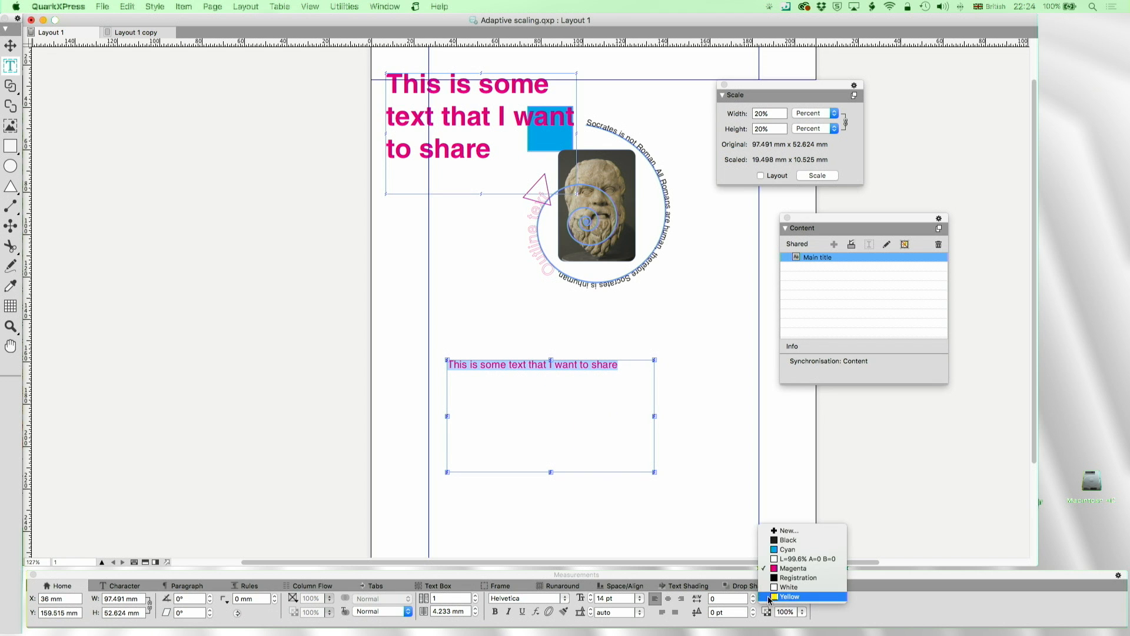
click(784, 541)
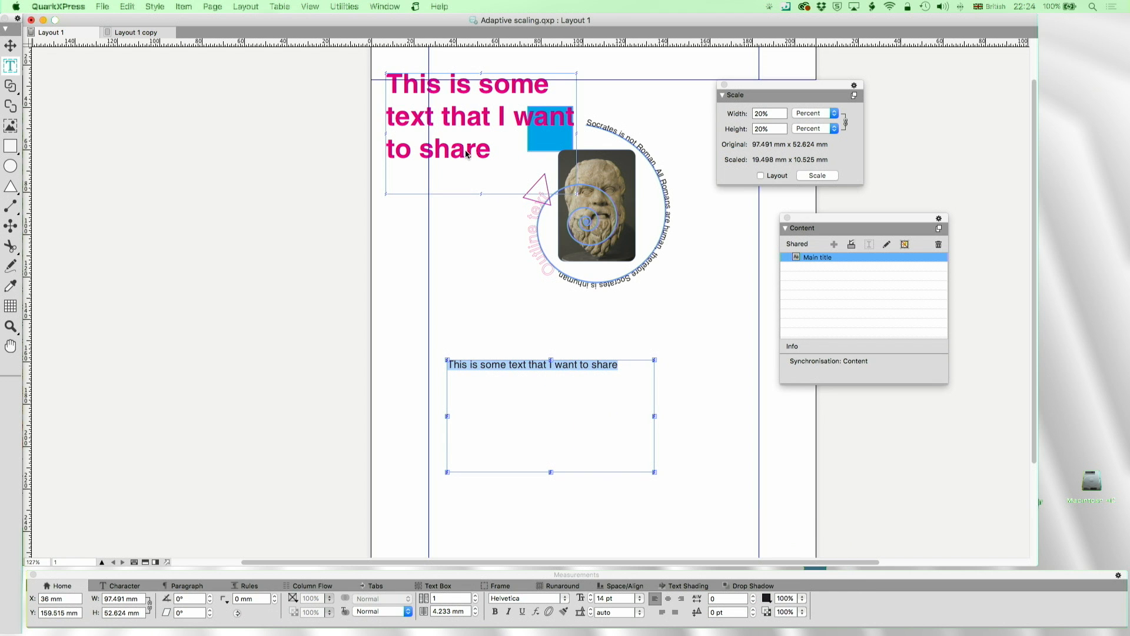
- Try inserting two tabs in the first line of the original magenta title, and remove them
click(467, 131)
click(469, 120)
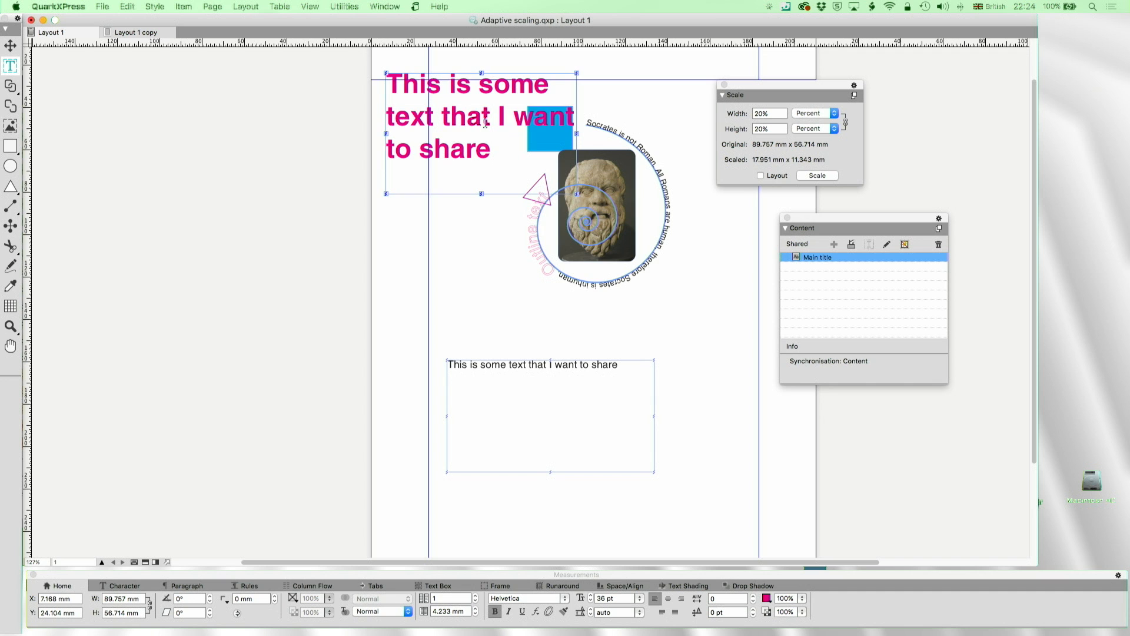
click(477, 90)
drag(476, 90, 471, 90)
key(Tab)
key(Tab)
key(BackSpace)
key(BackSpace)
- Try switching bold off and on for the word "some" in the magenta title
double_click(541, 83)
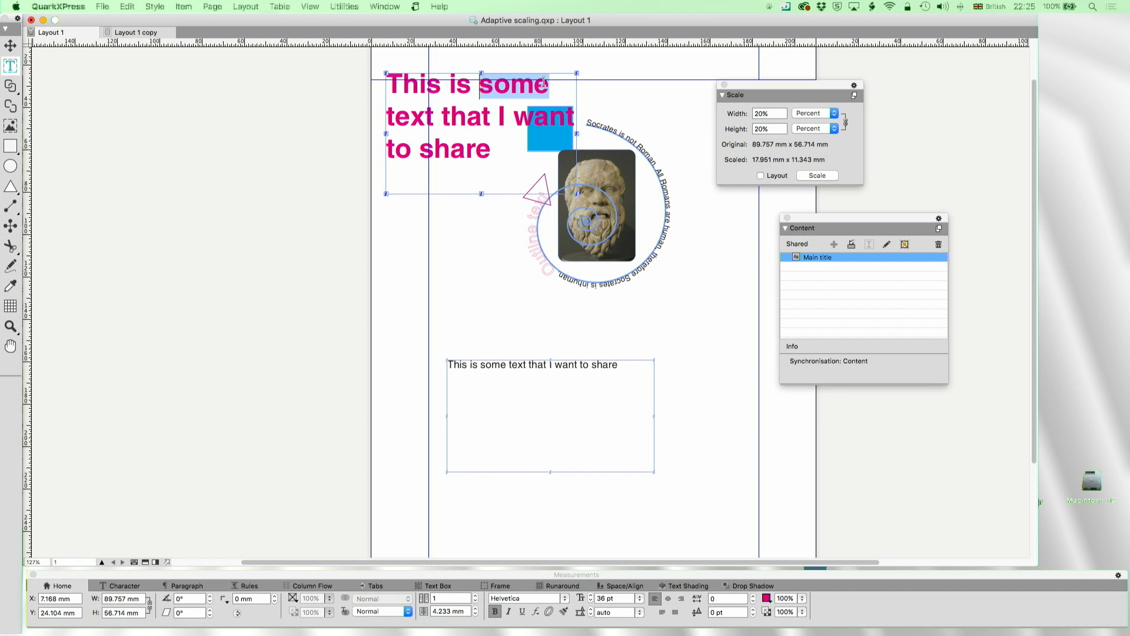
key(super+shift+b)
key(super+shift+b)
key(super+shift+b)
key(super+shift+b)
key(super+shift+b)
key(super+shift+b)
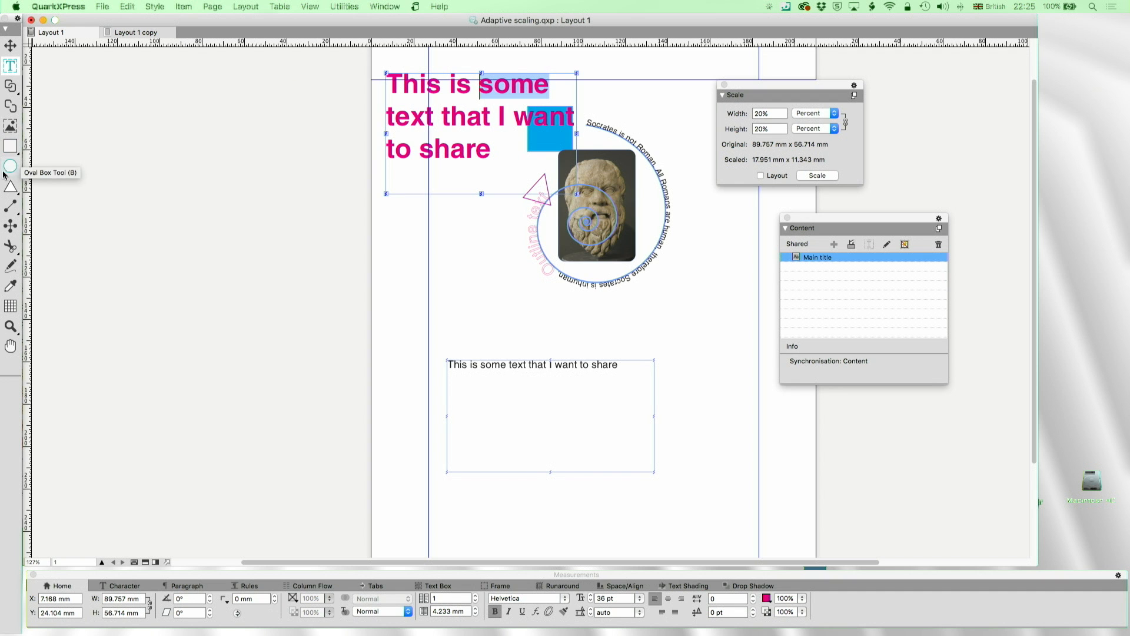
- Draw a picture box about 54 by 48 mm across the page's left edge and fill it with Cyan at 20% opacity
click(10, 128)
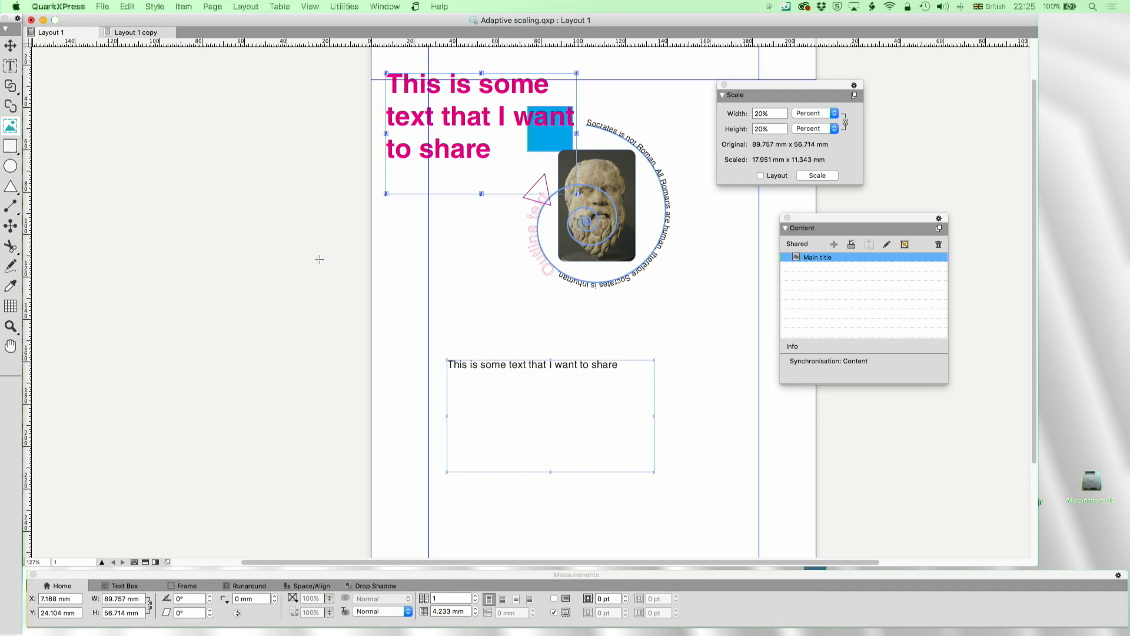
drag(283, 234, 399, 337)
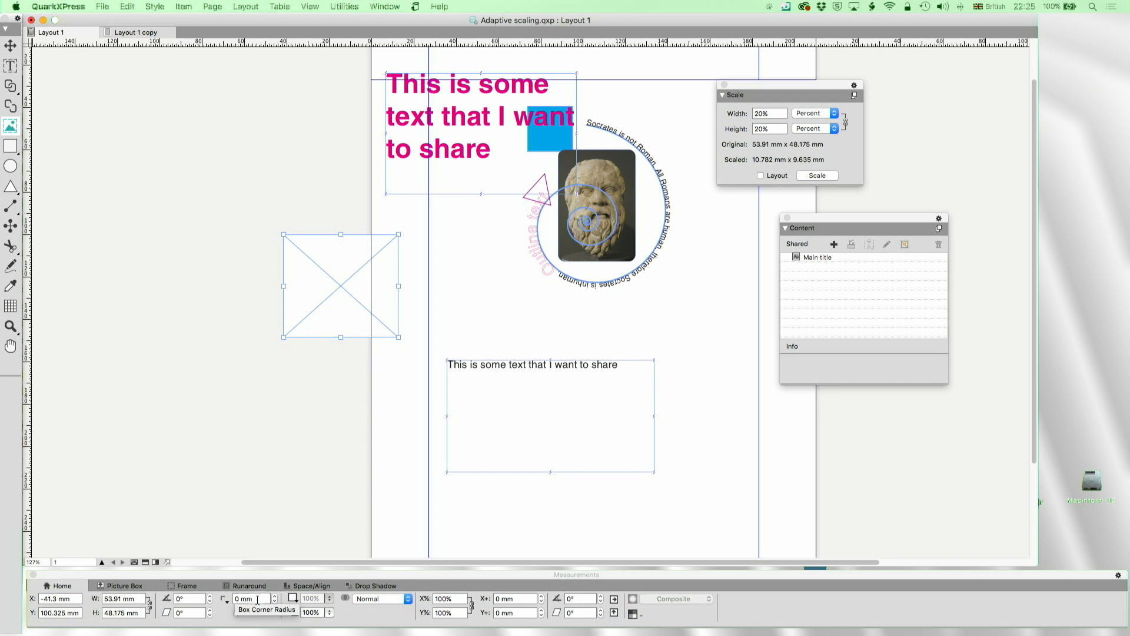
click(385, 6)
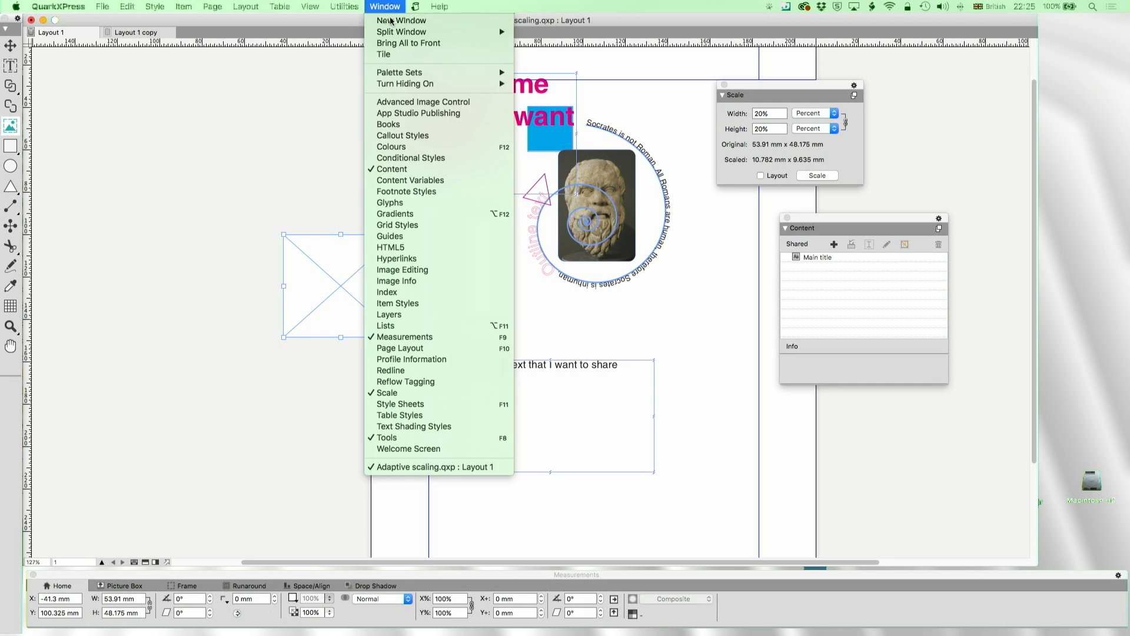
click(406, 147)
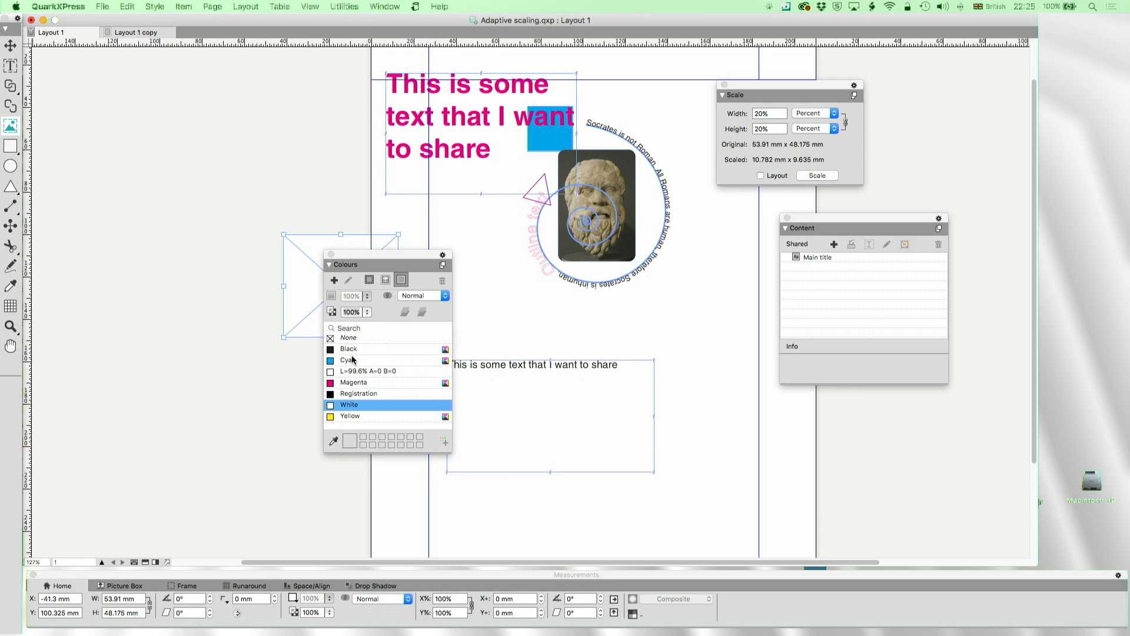
click(349, 360)
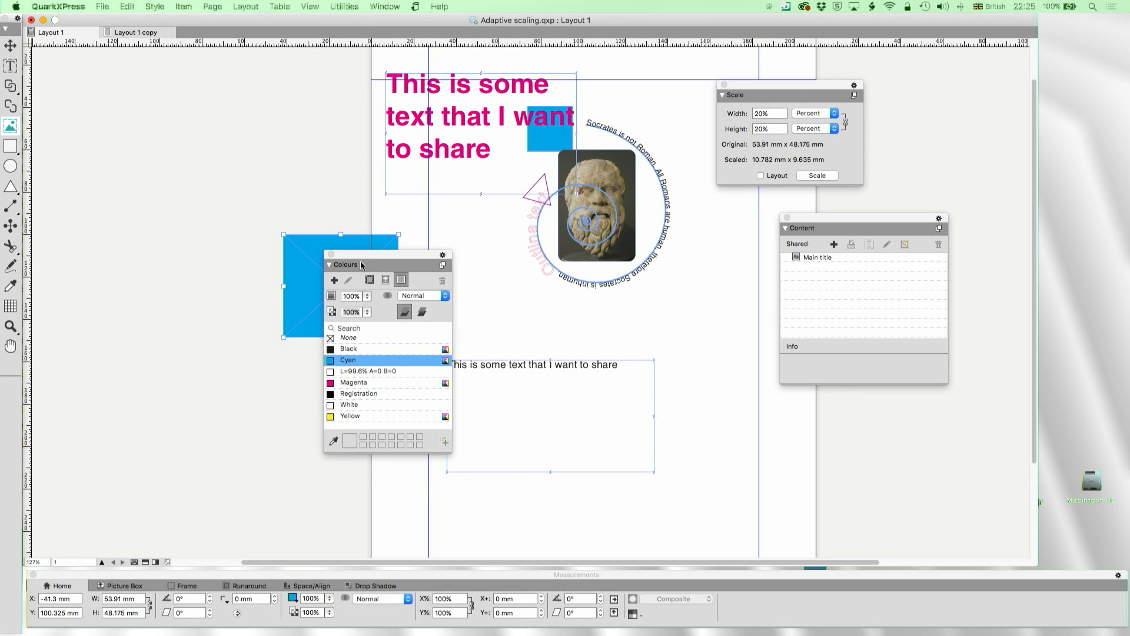
double_click(358, 312)
text(20)
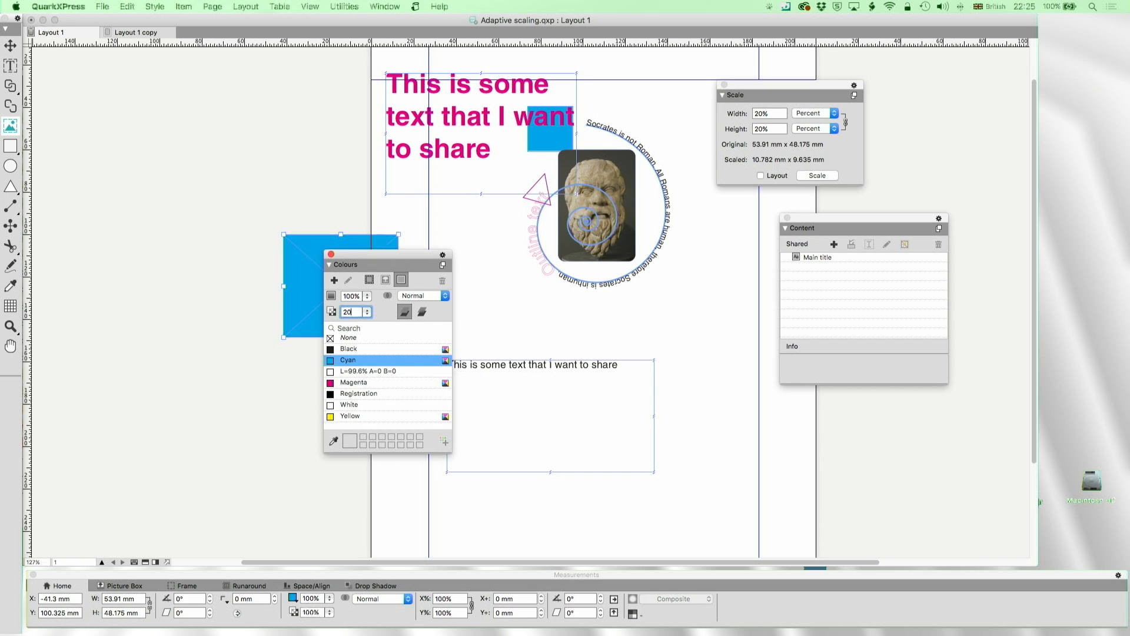
key(Return)
drag(411, 254, 170, 282)
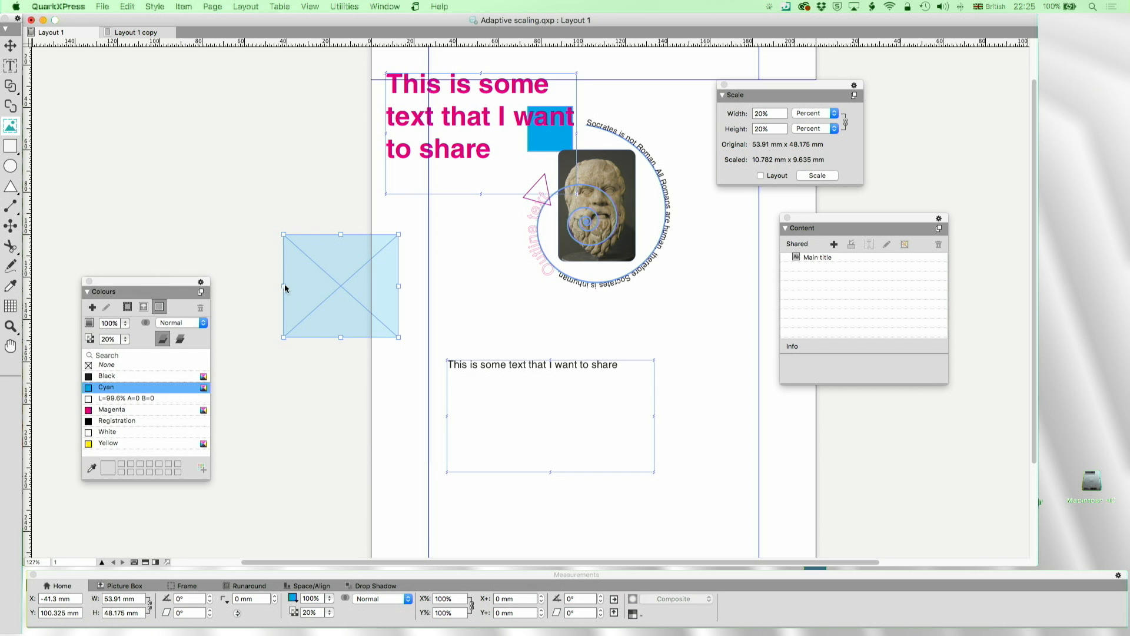
- Convert the cyan picture box to text content and enter "This is some text" in it
right_click(323, 292)
mouse_move(415, 369)
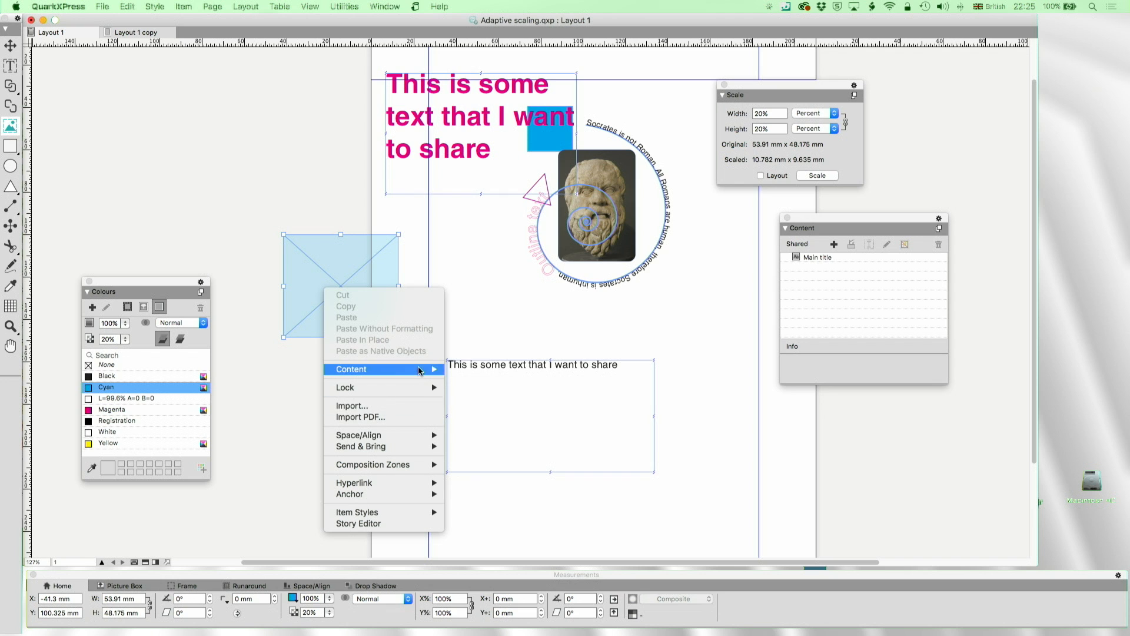
click(477, 381)
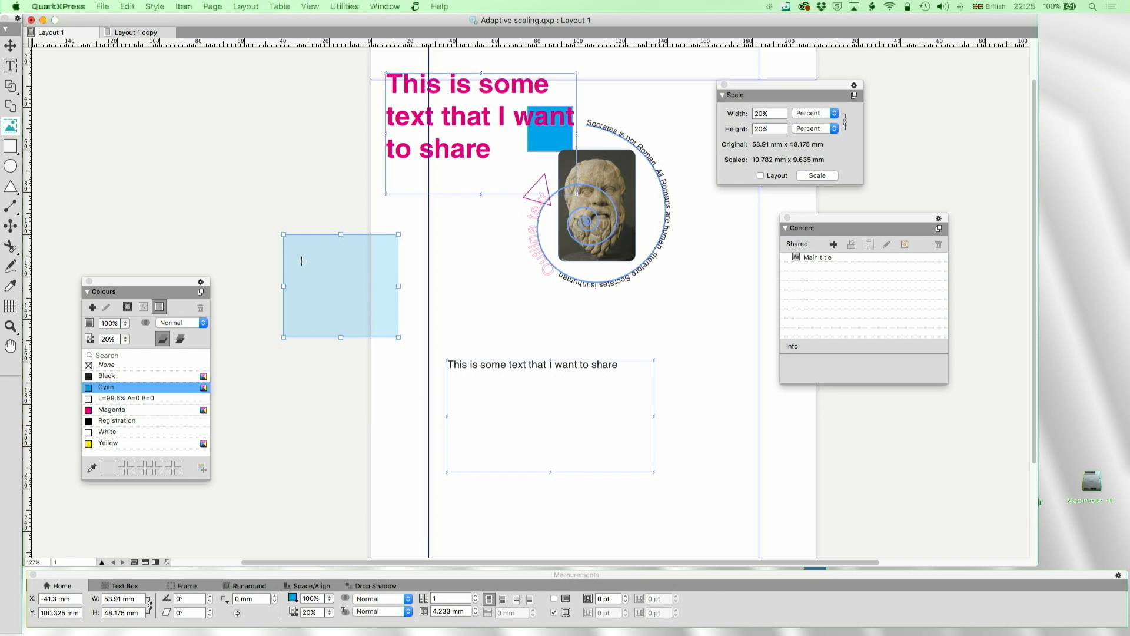
click(10, 66)
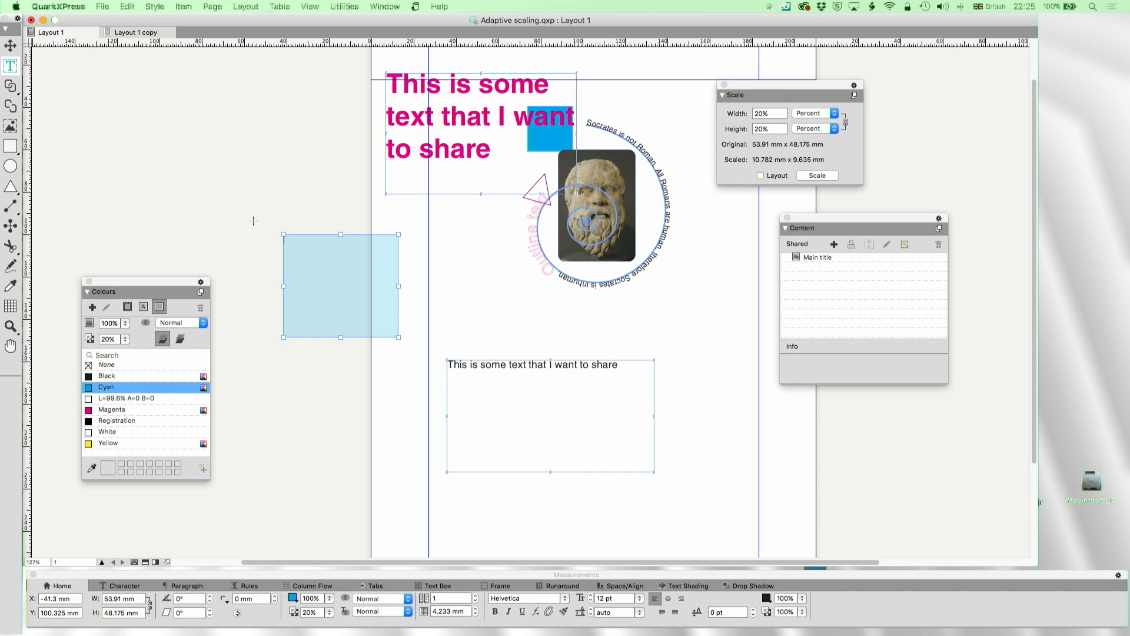
text(This is some text)
- Share the cyan text box under the default name "Text Item" with only its box attributes synchronised
click(10, 45)
click(834, 244)
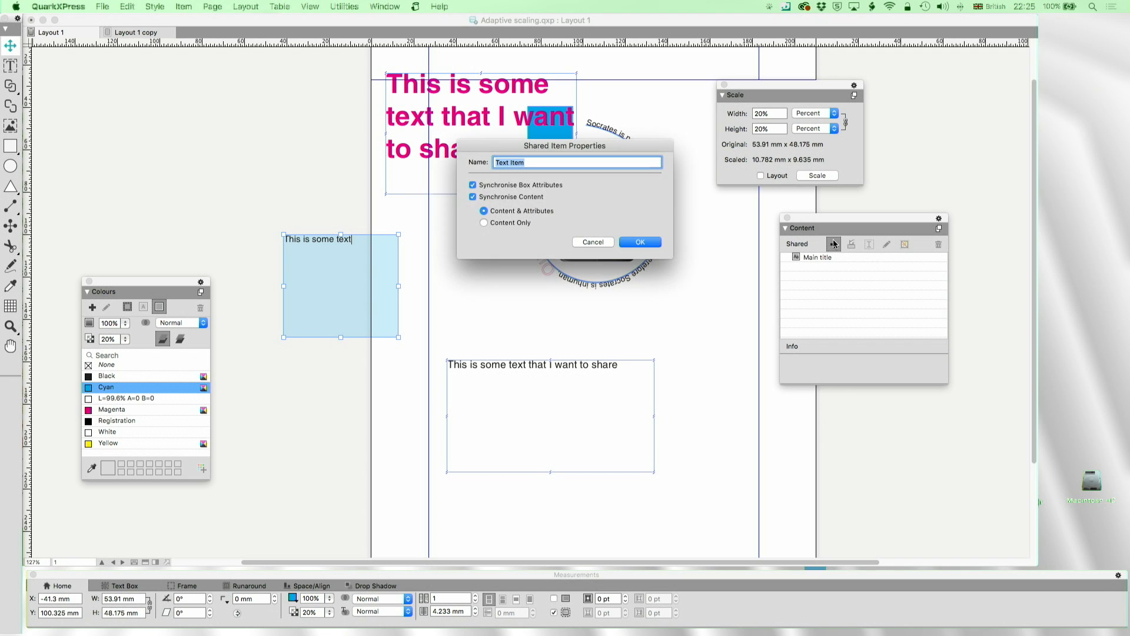
click(473, 197)
click(640, 243)
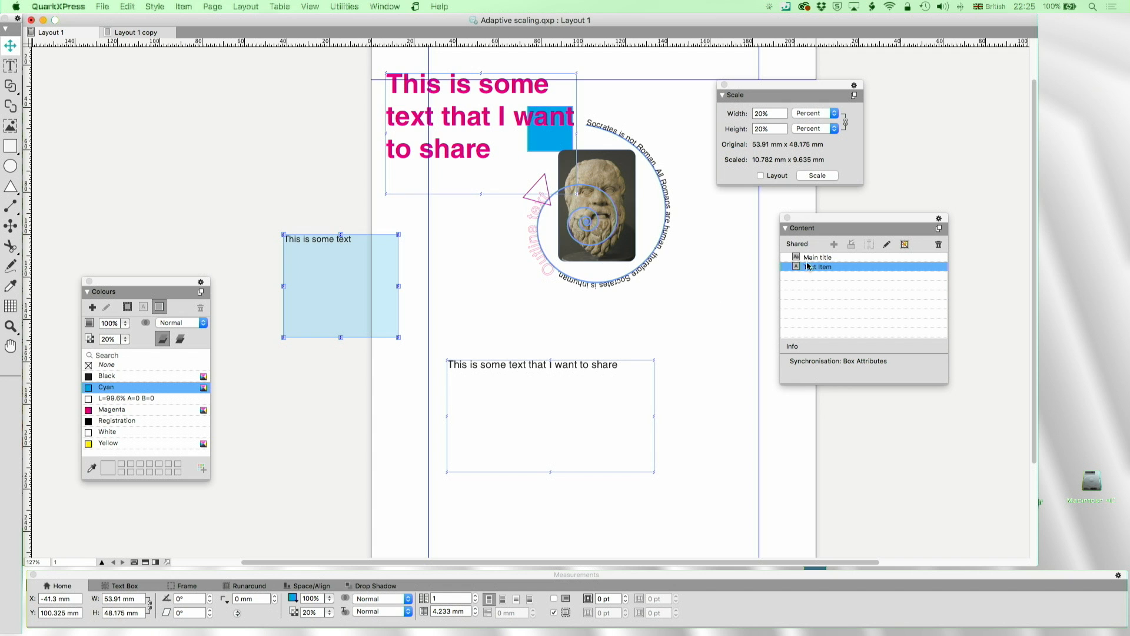
- Place a copy of the shared Text Item near the page's lower left and make its text read "This isn't some text"
drag(799, 262, 368, 425)
double_click(436, 426)
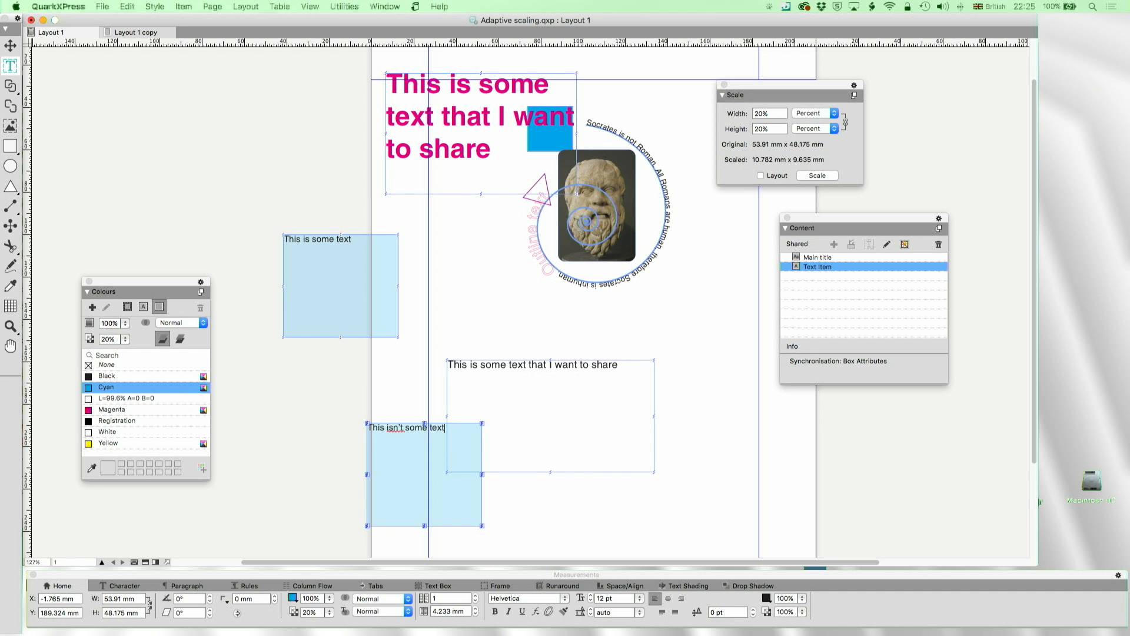
click(10, 45)
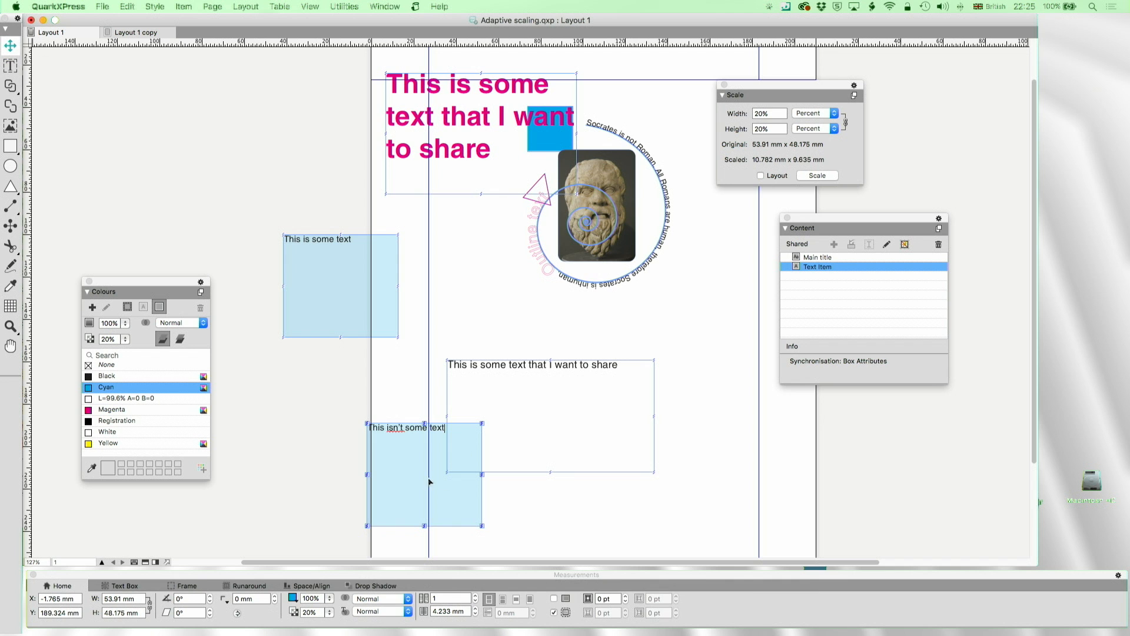
- Resize the lower cyan box to about 77 by 38 mm and set its Cyan fill to 50% opacity
drag(484, 522, 518, 469)
double_click(107, 338)
text(50)
key(Return)
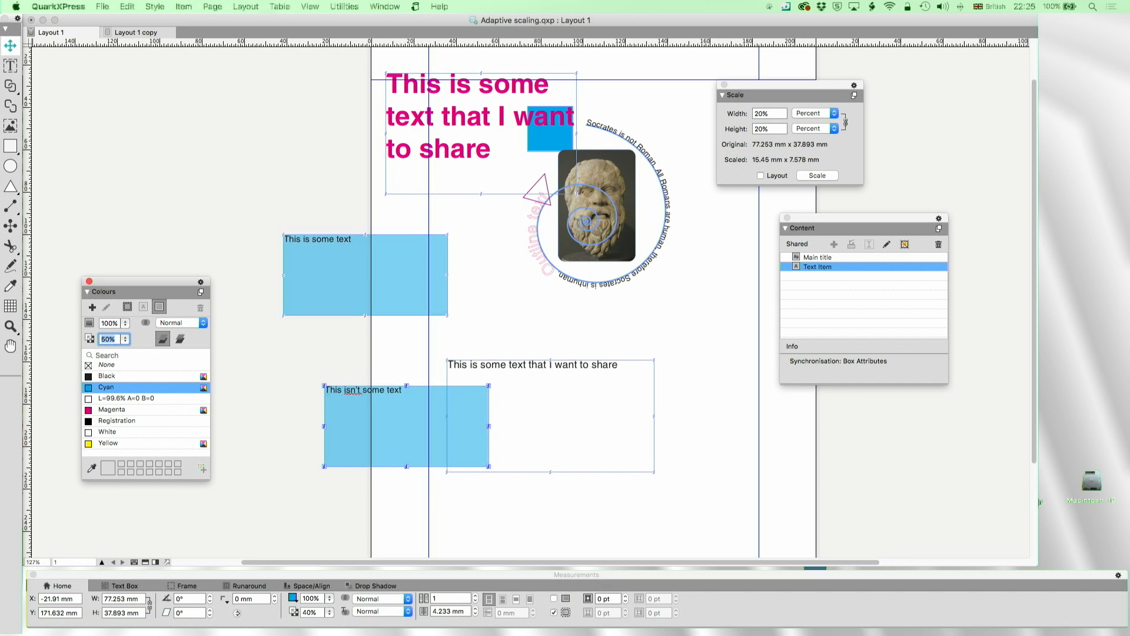
- Try 20% and 60% opacity on the lower cyan box's fill, and set it to 30%
text(20)
key(Return)
text(60)
key(Return)
text(30)
key(Return)
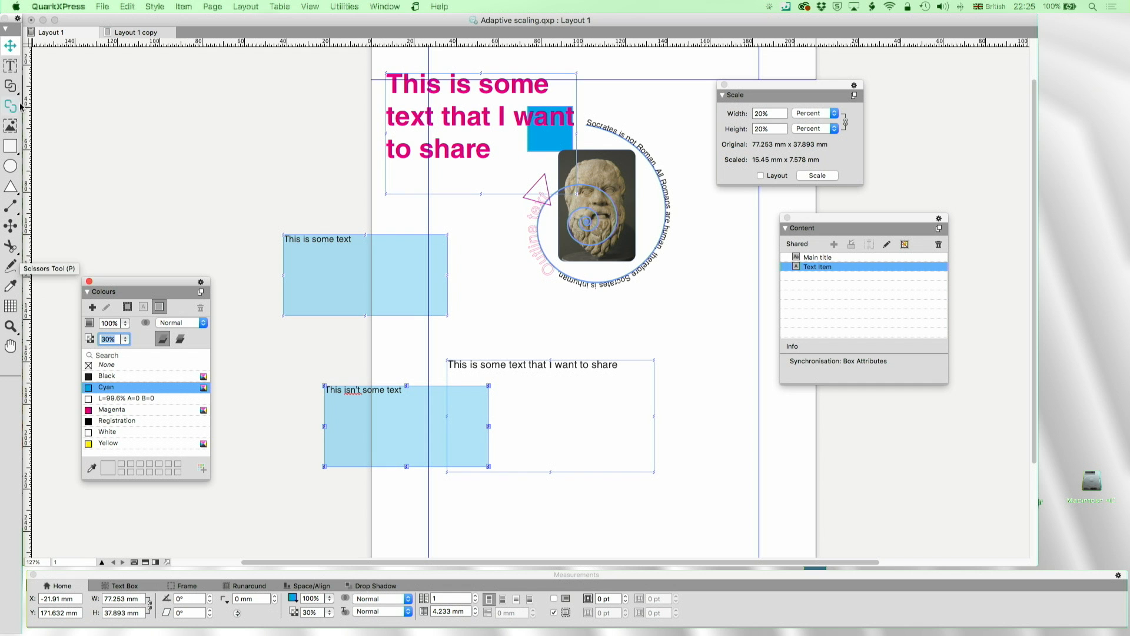
click(10, 46)
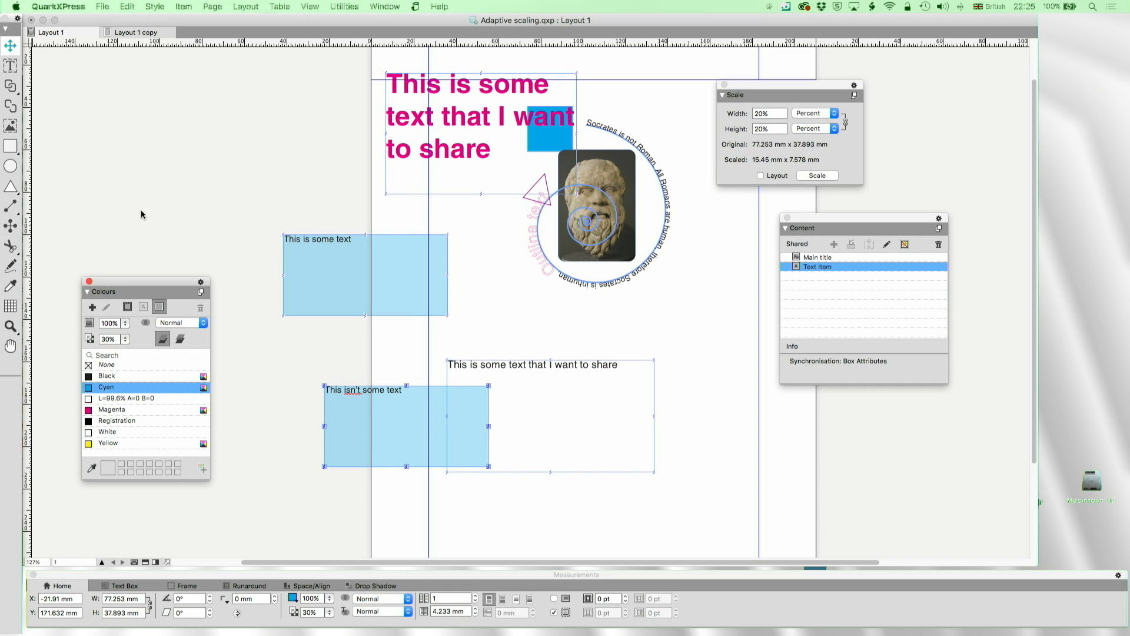
click(474, 134)
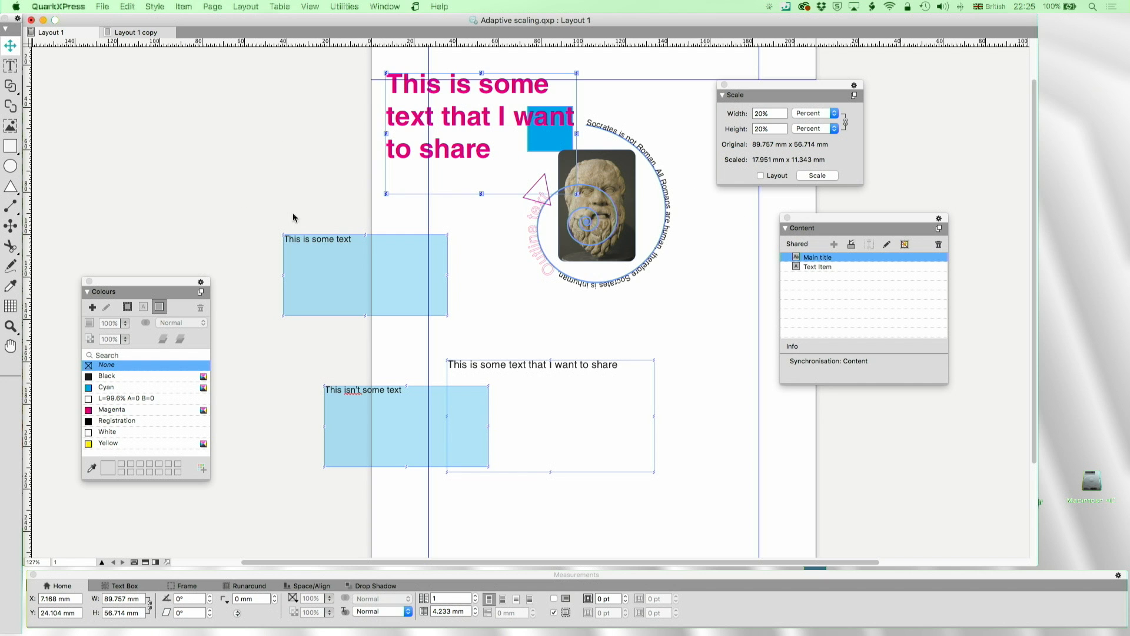
click(10, 65)
drag(205, 93, 425, 252)
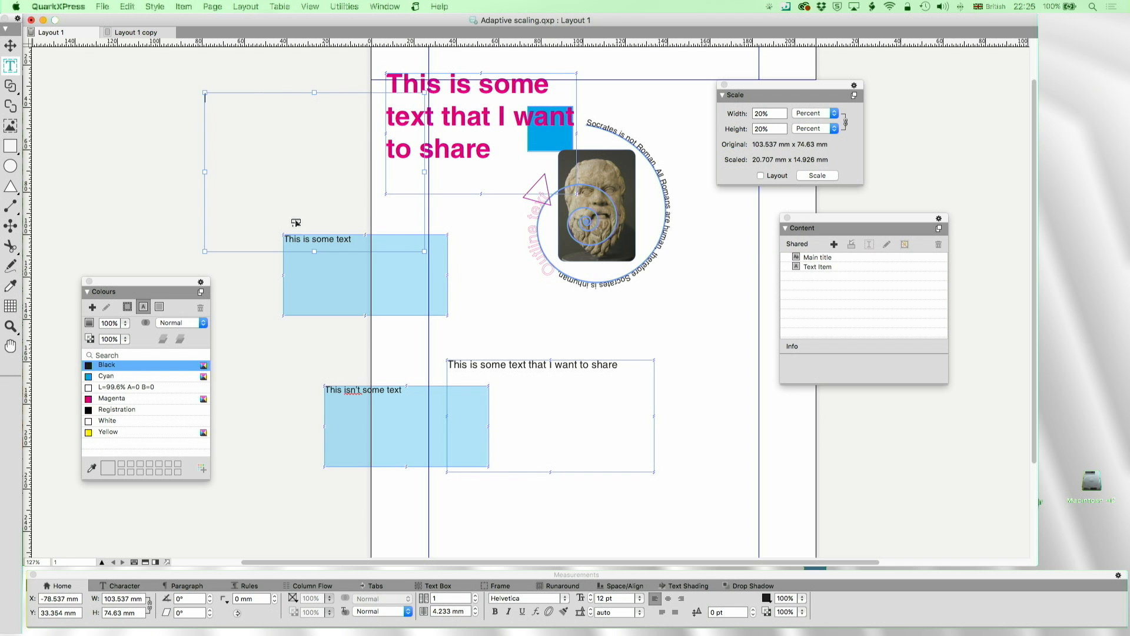
text(This is some text that I want to share)
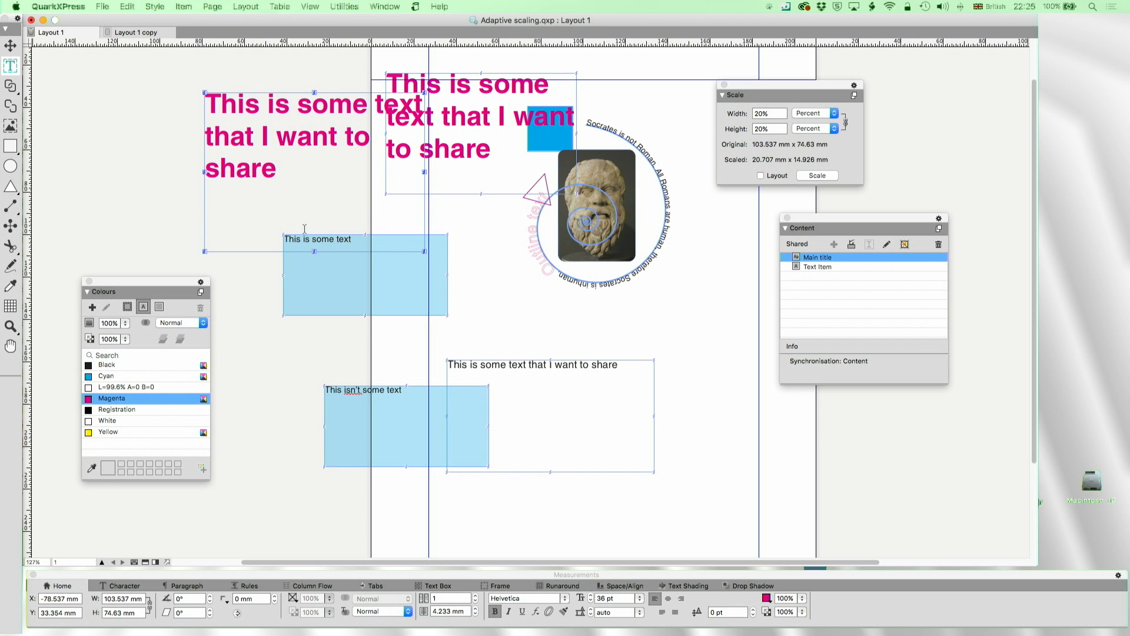
click(10, 46)
drag(307, 105, 147, 77)
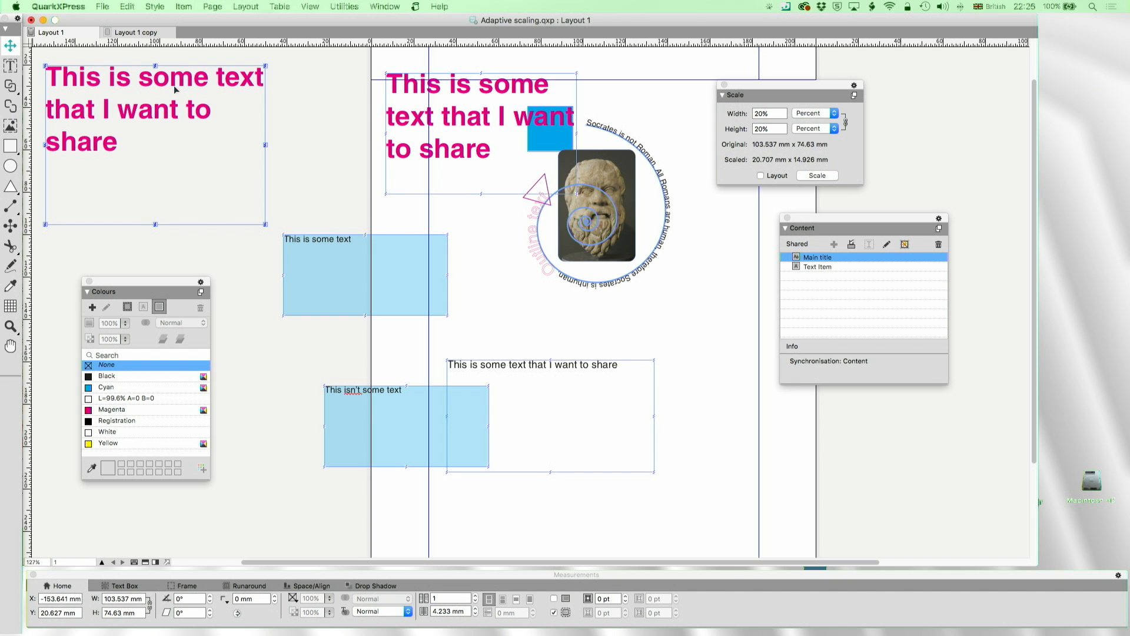
key(t)
click(10, 45)
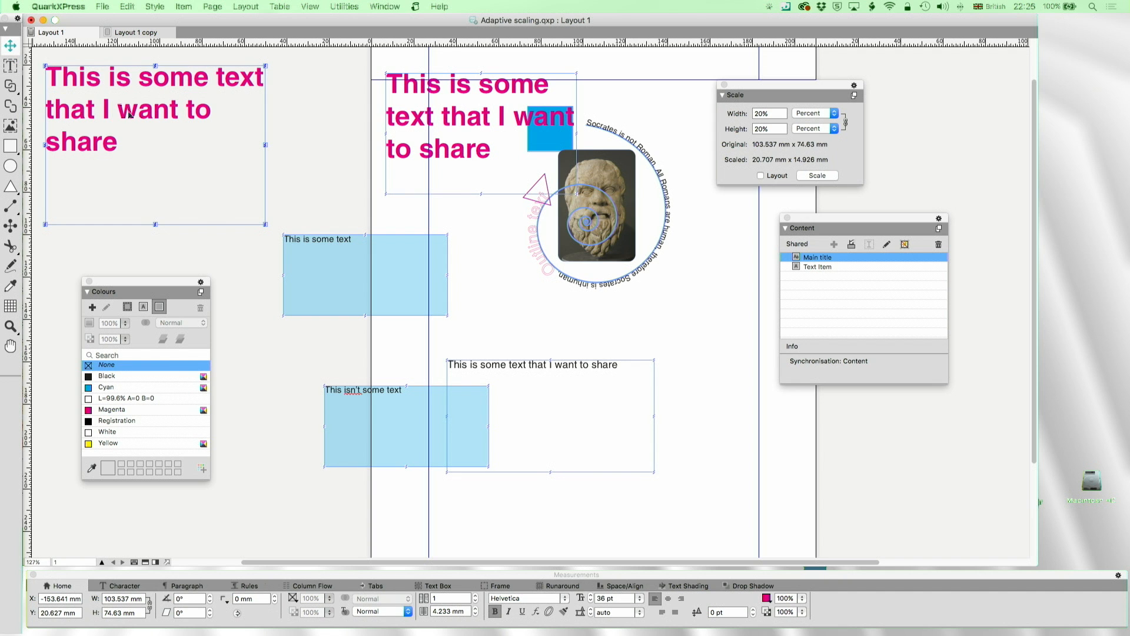
key(BackSpace)
- Copy the magenta title box onto the pasteboard beside the page's upper left and unlink the copy from the shared Main title
drag(448, 140, 193, 140)
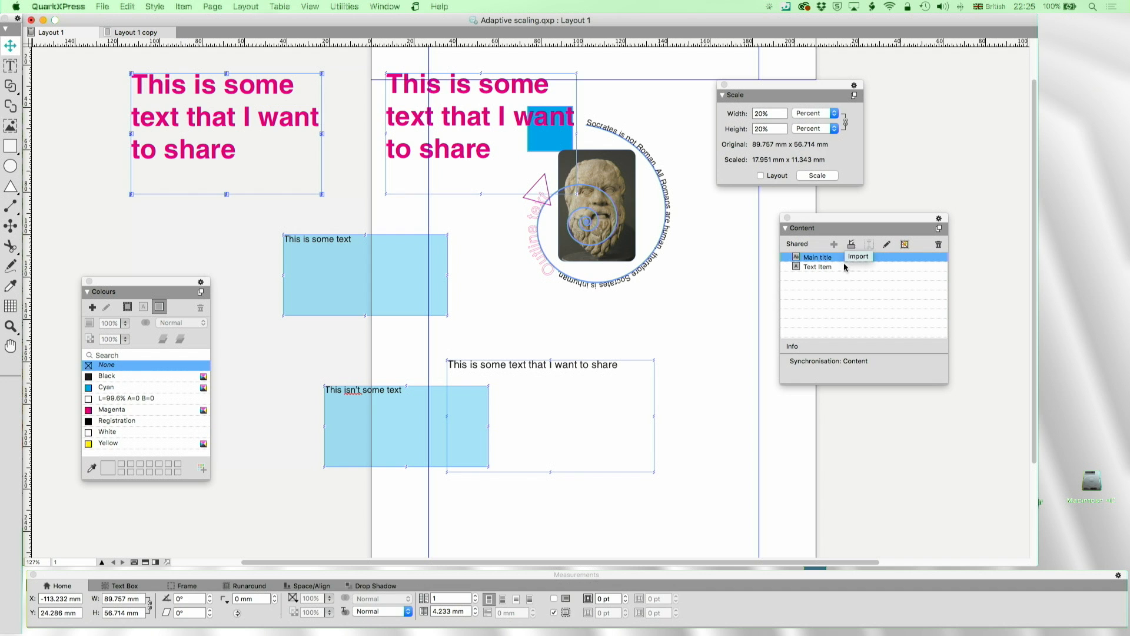
click(905, 248)
click(652, 236)
drag(231, 150, 231, 167)
- Share the copied title as "Text Item2" with Box Attributes and Content & Attributes synchronised, and place an instance near the page's lower right
click(834, 244)
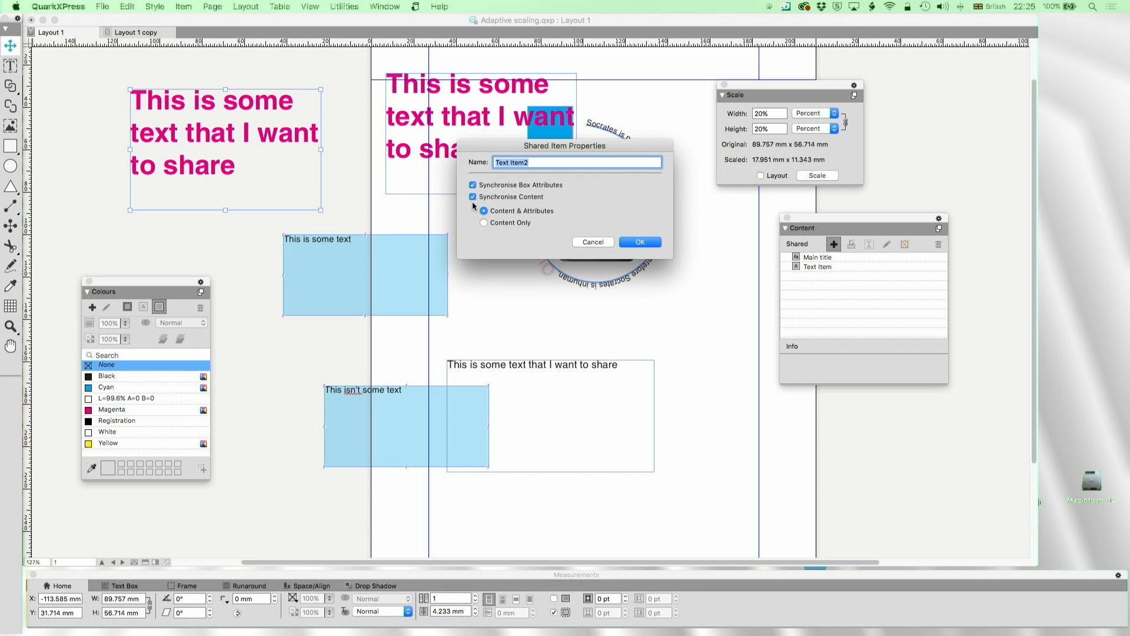
click(639, 242)
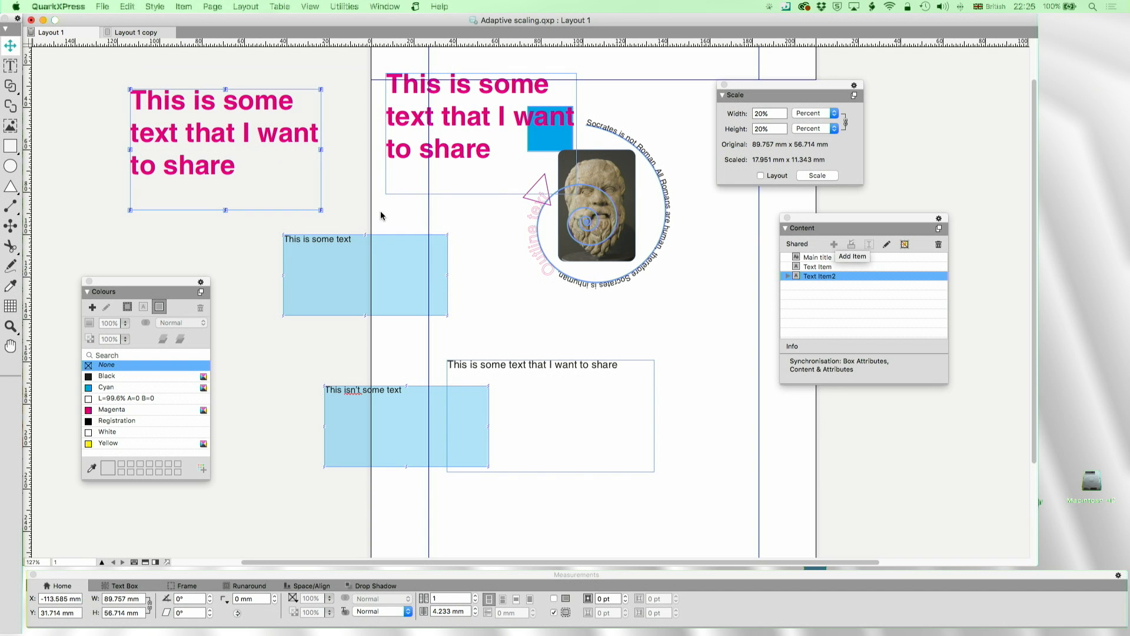
drag(809, 275, 682, 308)
- Resize the pasteboard title box to about 62 by 85 mm and move it closer to the page's left edge
click(303, 181)
drag(321, 210, 261, 269)
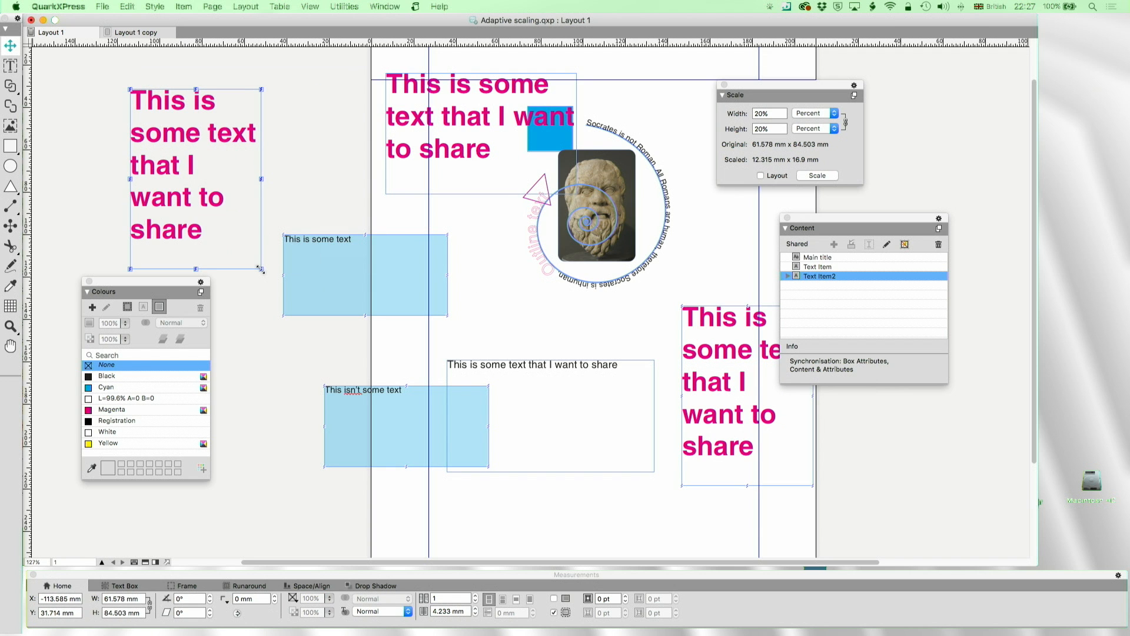
drag(198, 154, 286, 147)
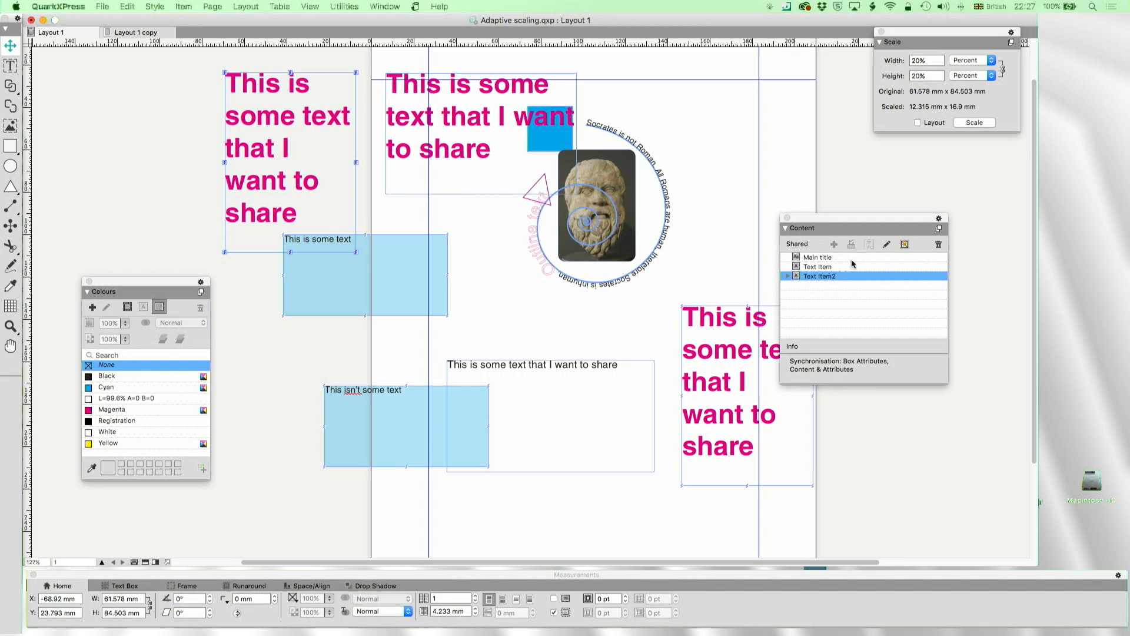
- Rearrange the Content and Scale palettes and review the General adaptive scaling settings without changing them
drag(826, 224, 809, 197)
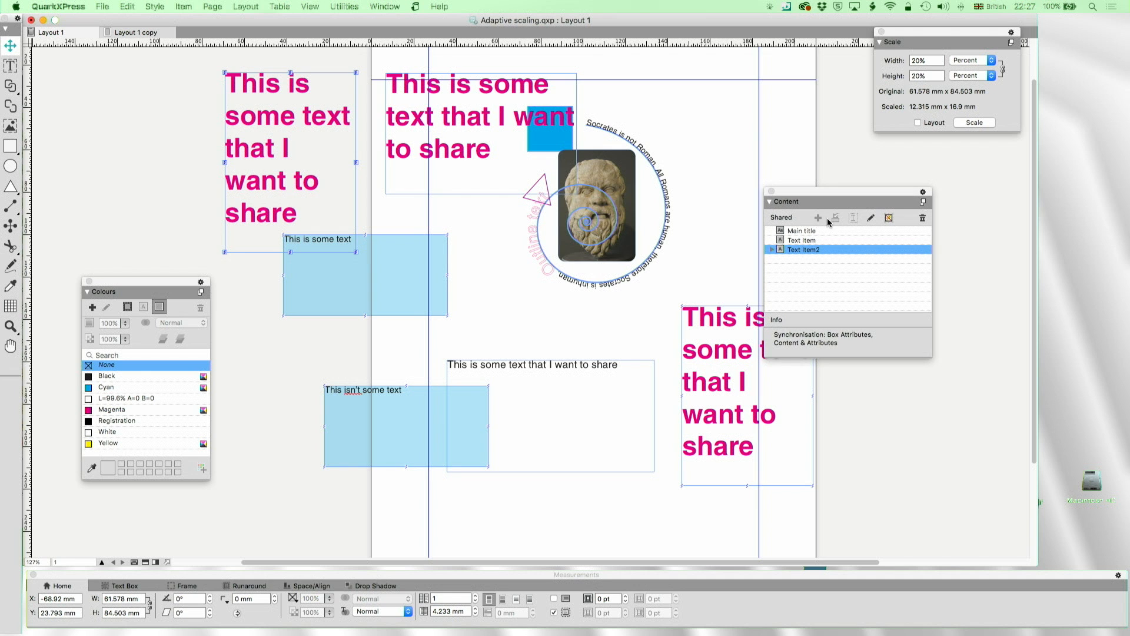
drag(910, 32, 888, 52)
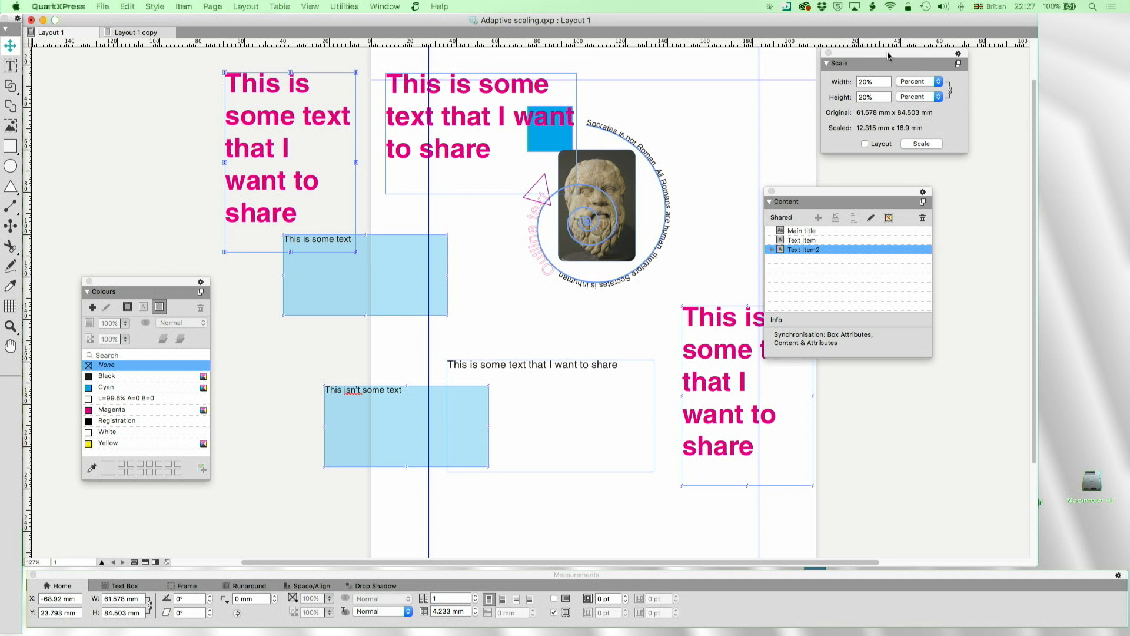
click(958, 64)
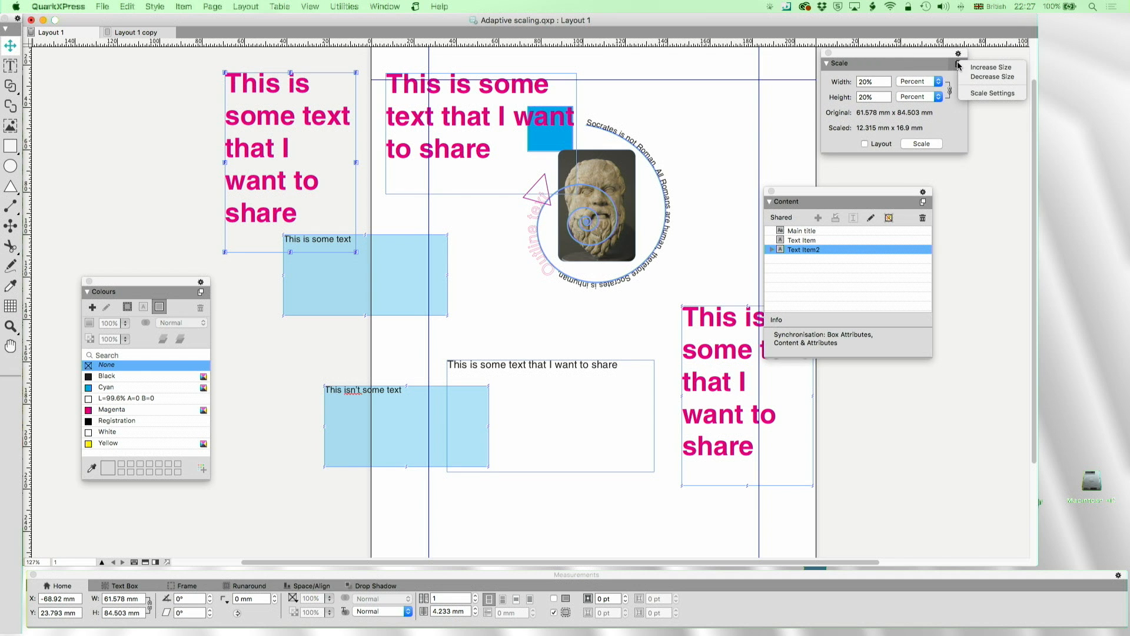
click(976, 94)
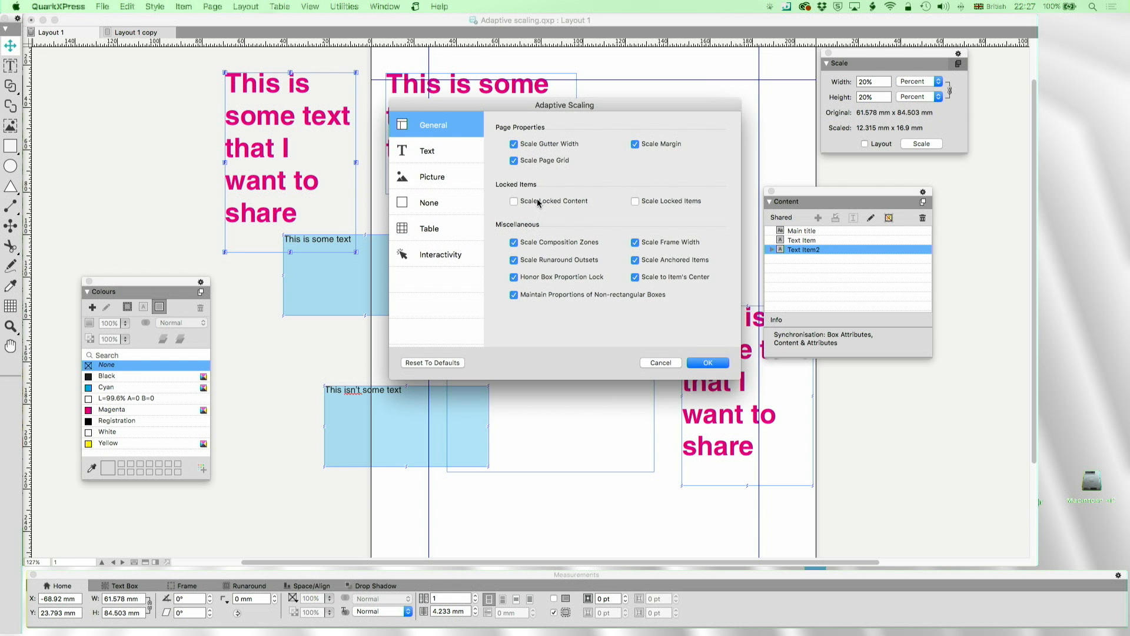
click(665, 362)
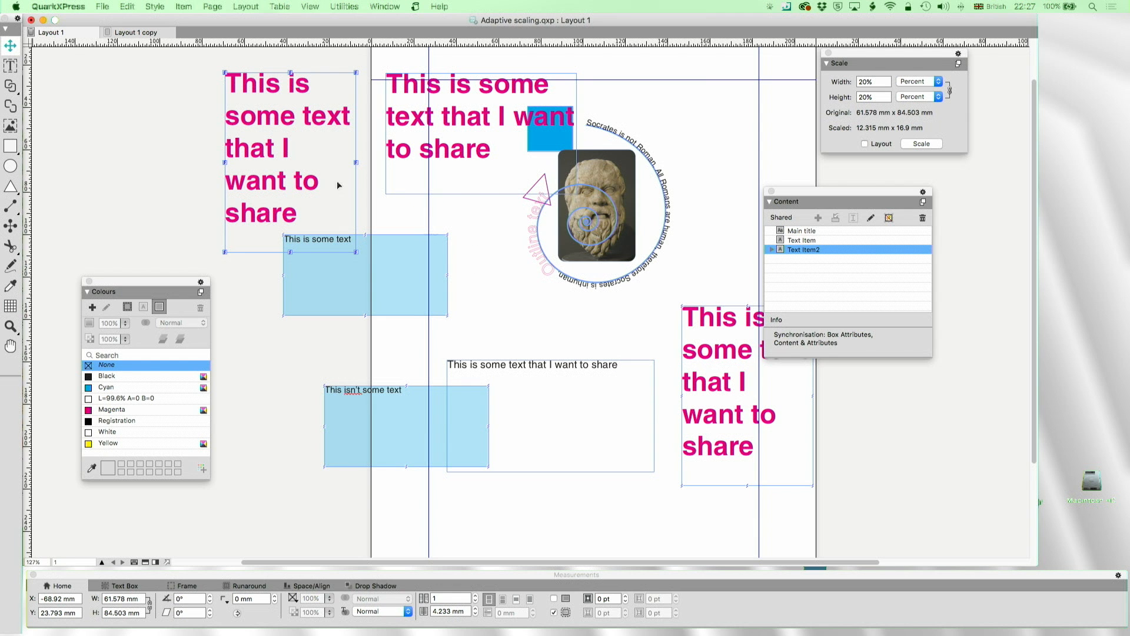
- Review the General, Text and Picture adaptive scaling options offered when duplicating Layout 1, and leave without creating the duplicate
right_click(66, 36)
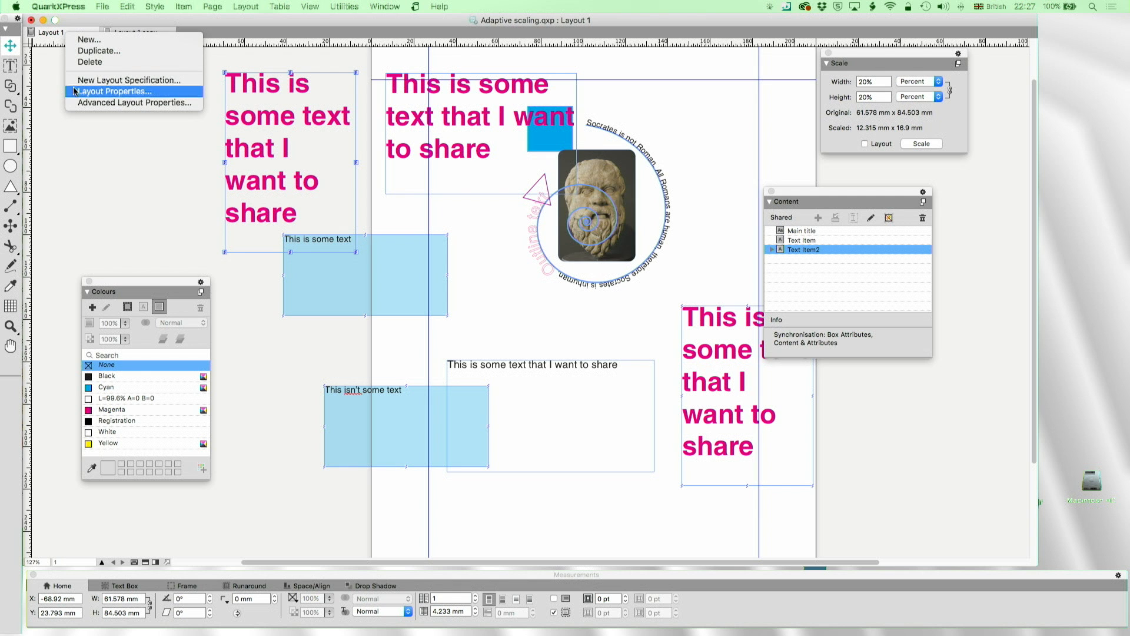
click(80, 51)
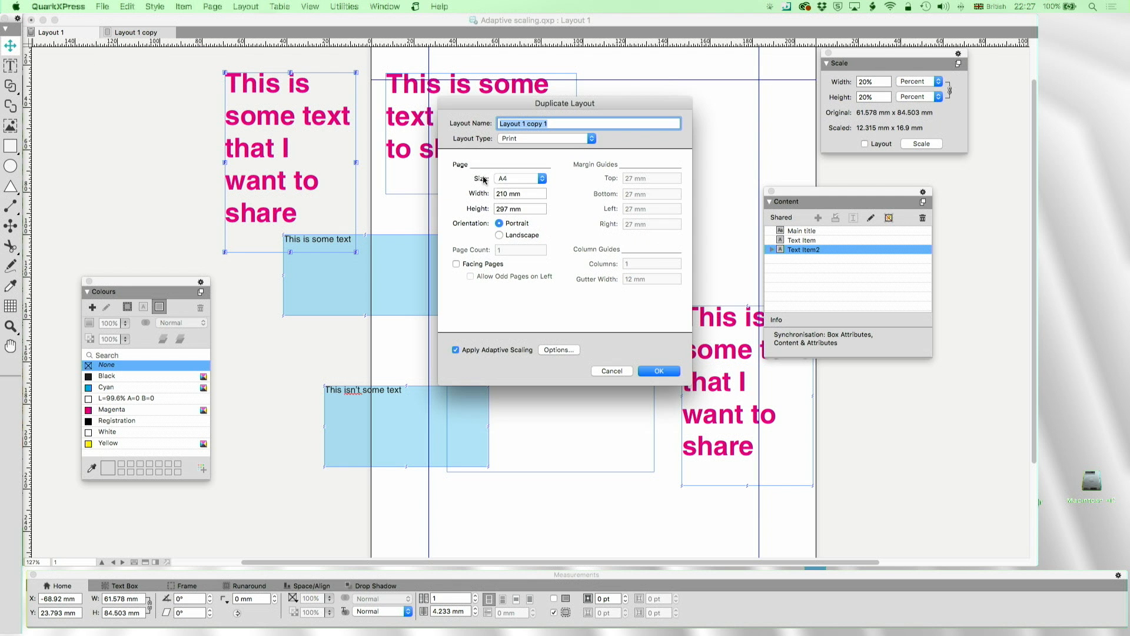
click(557, 349)
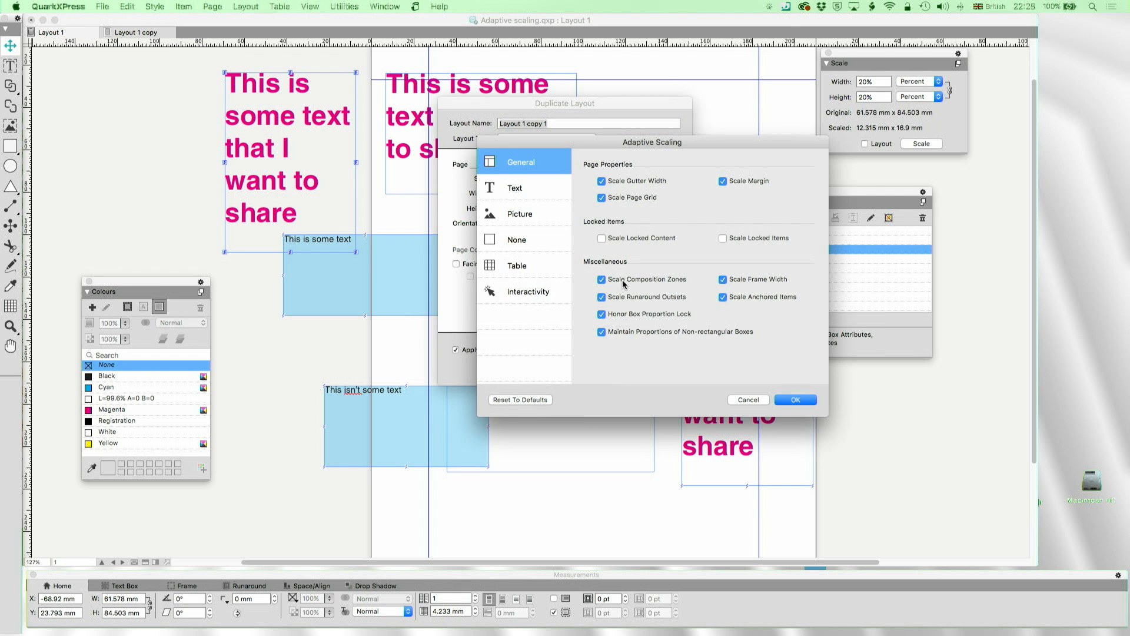
click(522, 187)
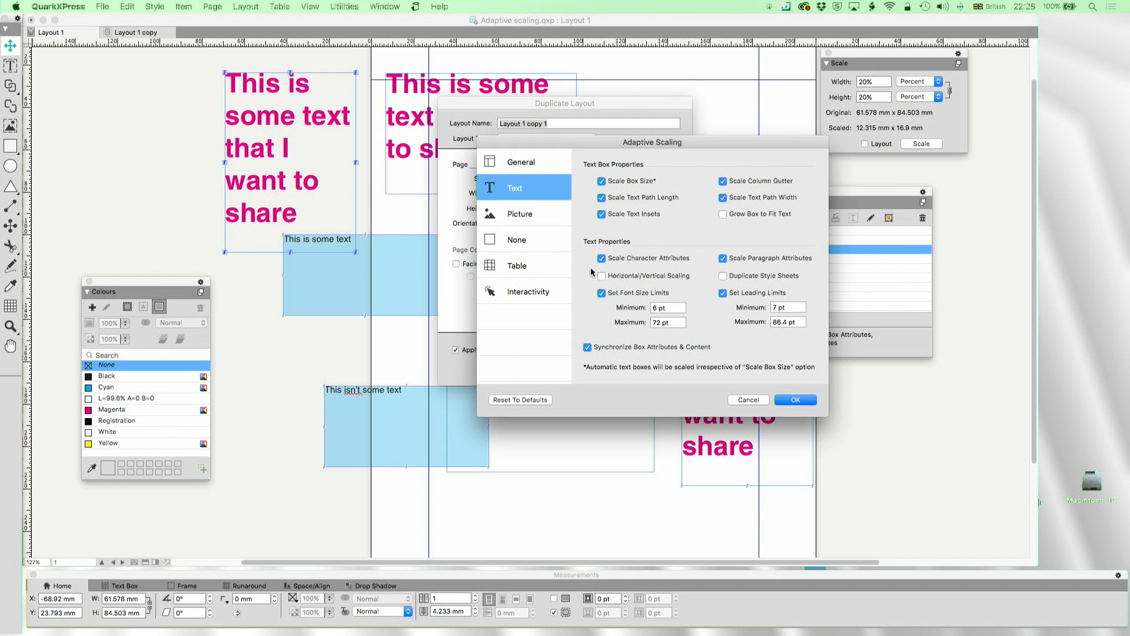
click(530, 221)
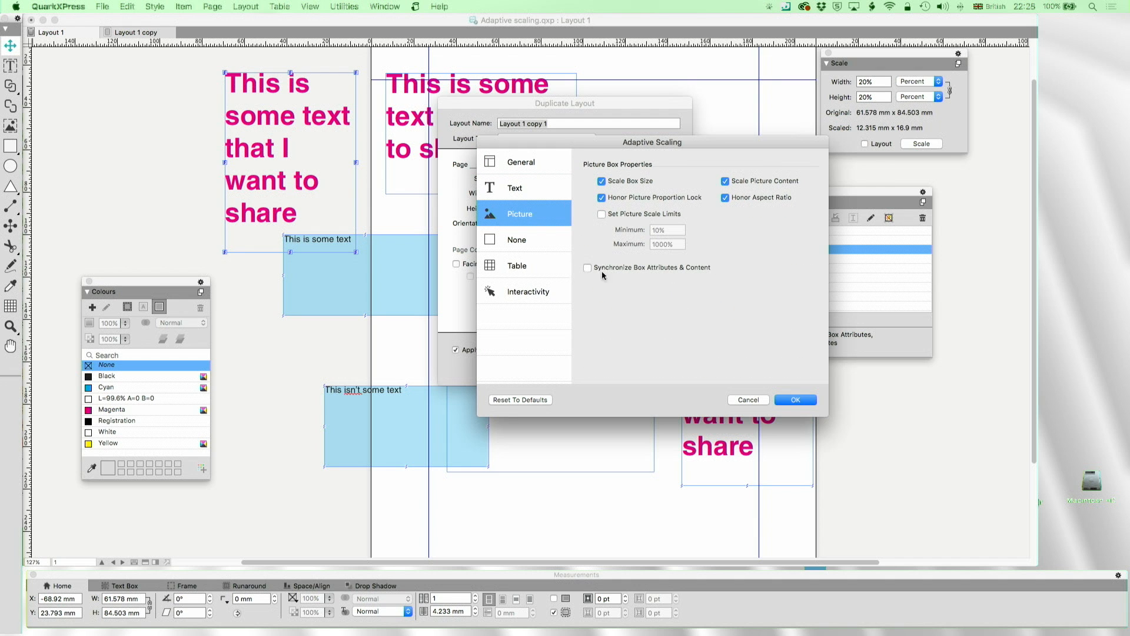
click(759, 402)
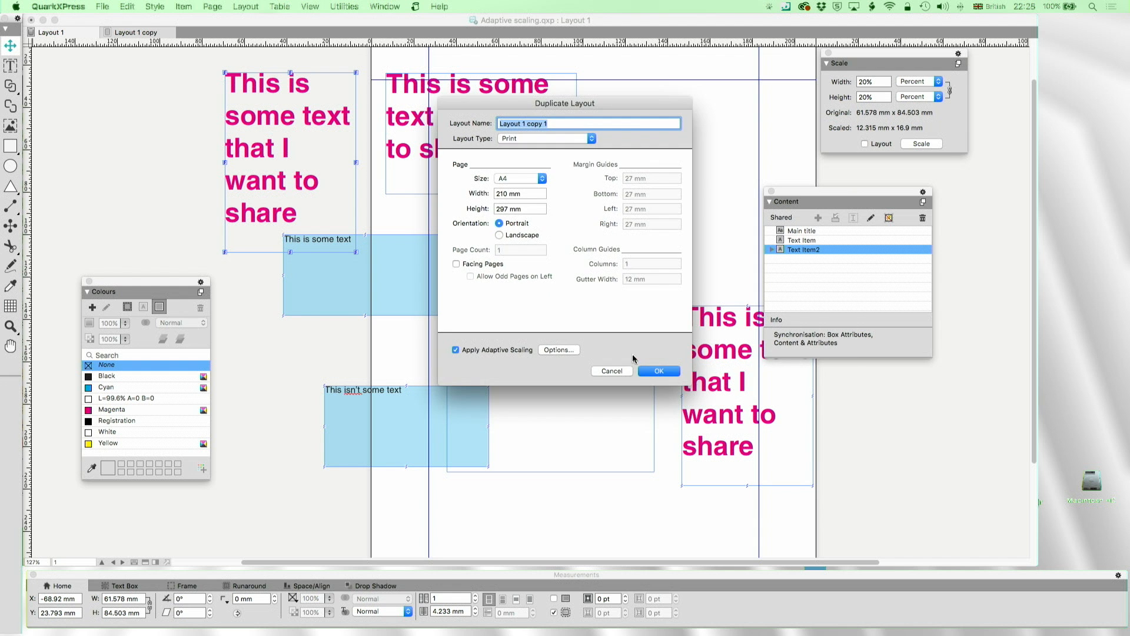
click(623, 370)
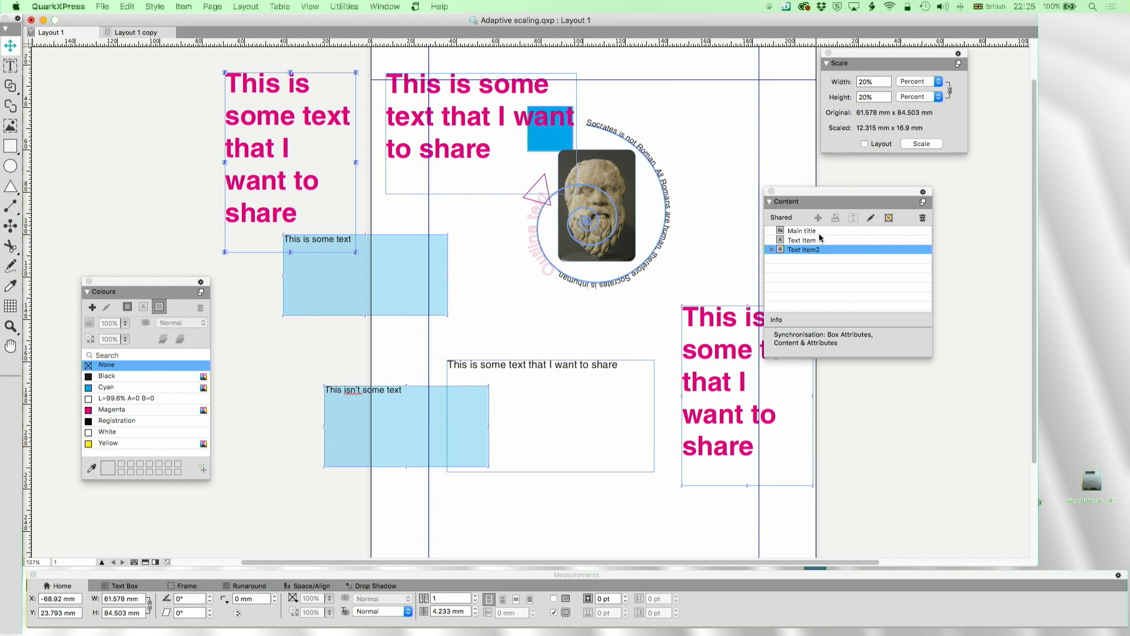